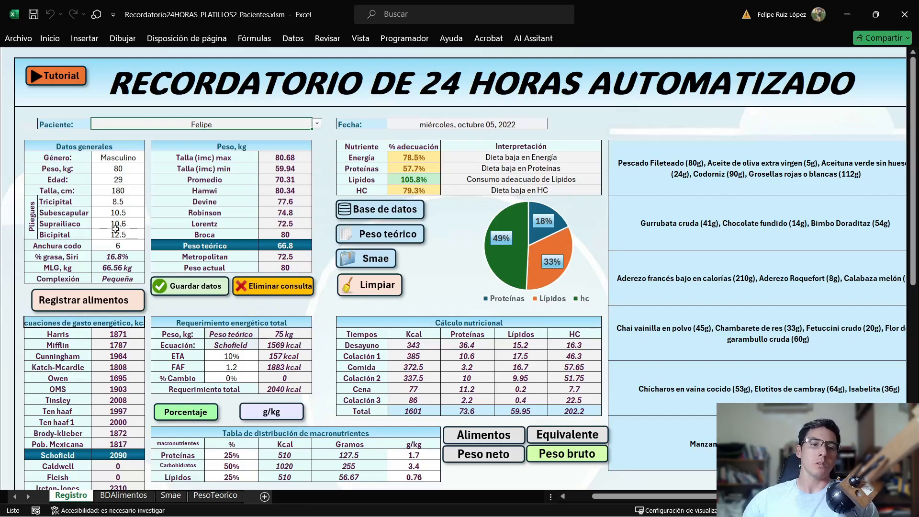
Step: Choose Mifflin as the energy expenditure equation for the patient's requirement calculation
{"action": "scroll", "coordinate": [109, 237], "scroll_direction": "down", "scroll_amount": 1}
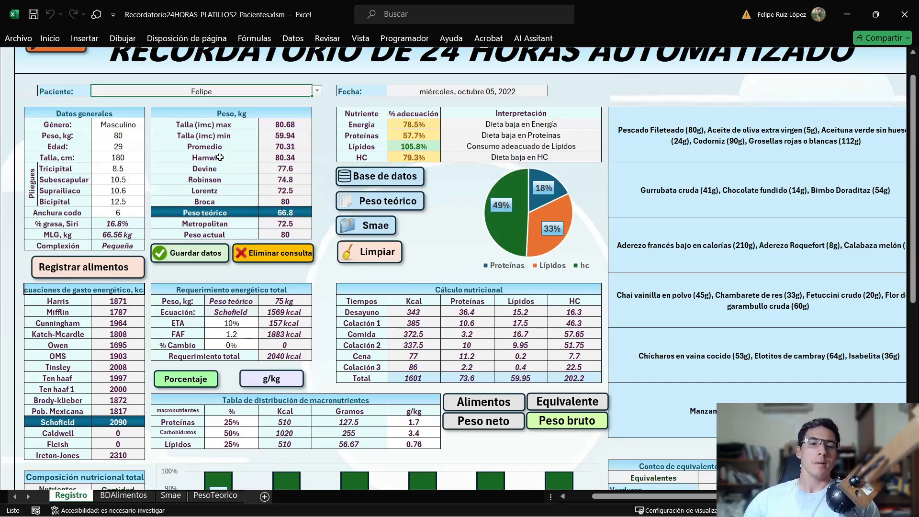
{"action": "scroll", "coordinate": [145, 282], "scroll_direction": "down", "scroll_amount": 1}
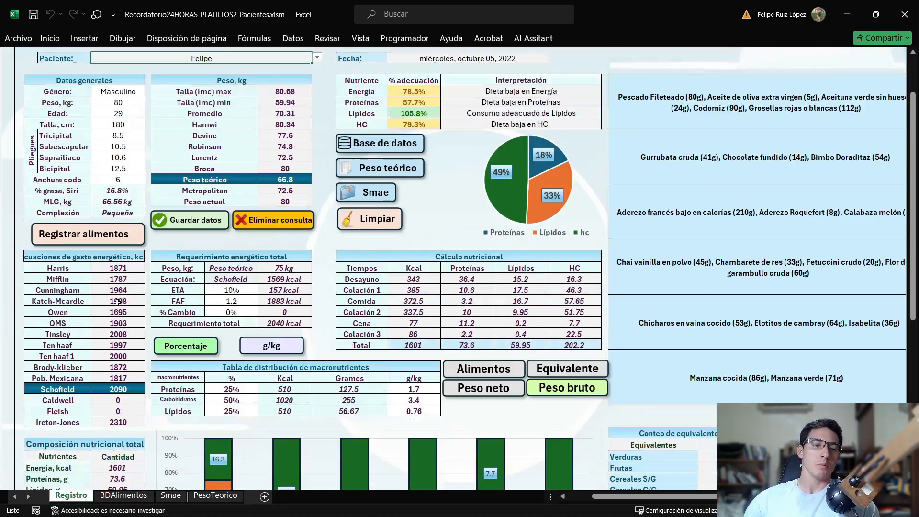
{"action": "left_click", "coordinate": [68, 281]}
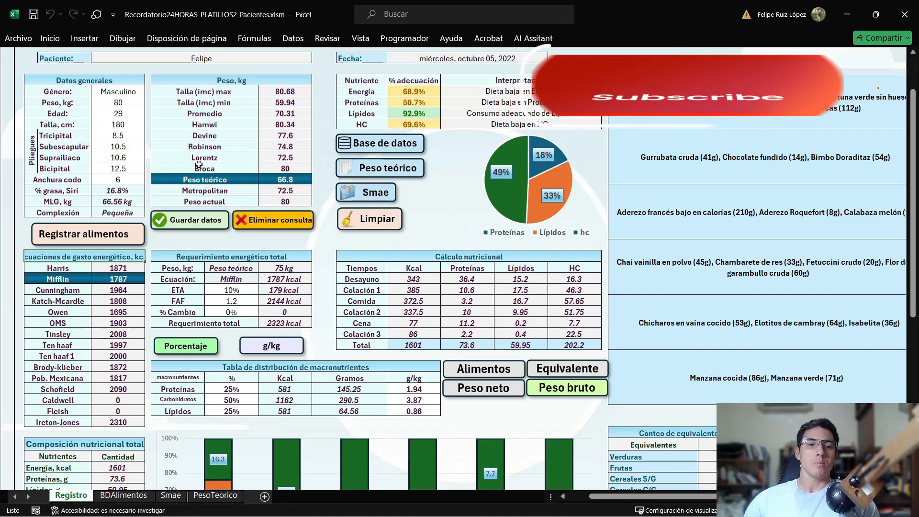
Step: Try Talla (imc) min, Robinson and Peso teórico in turn as the reference weight
{"action": "left_click", "coordinate": [206, 102]}
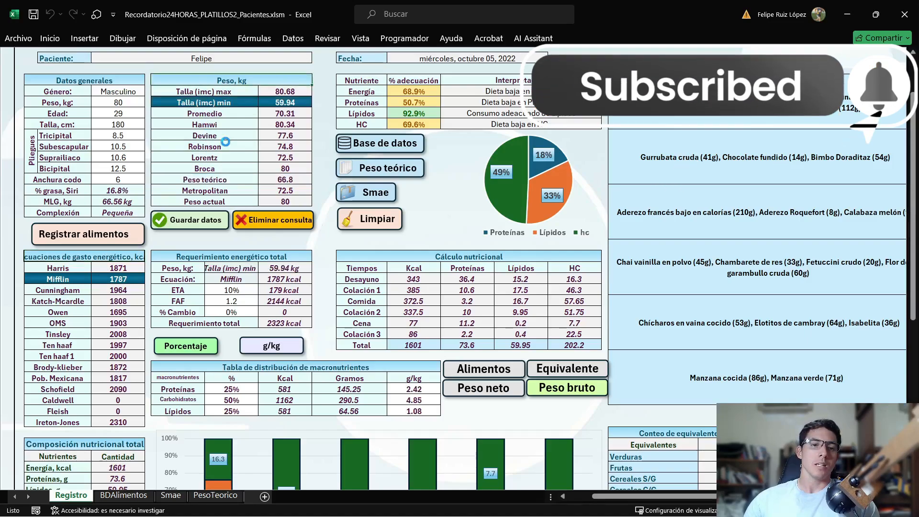
{"action": "left_click", "coordinate": [225, 144]}
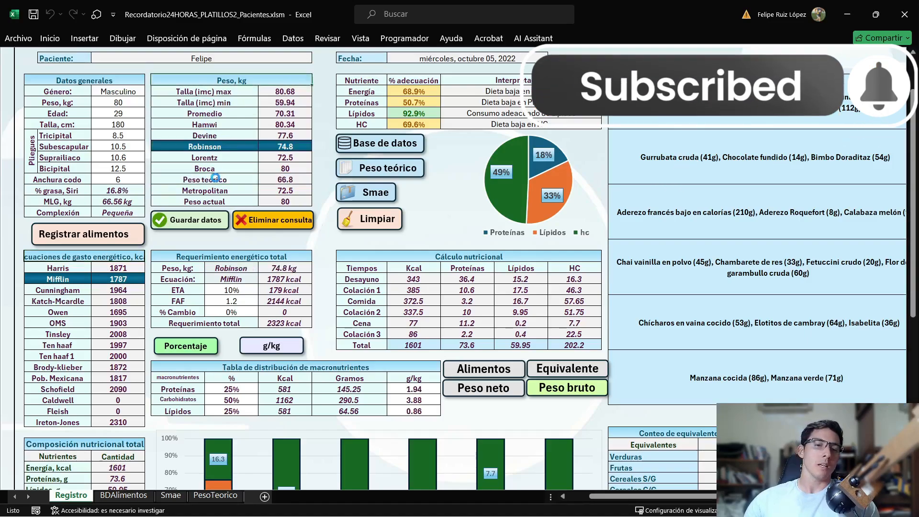
{"action": "left_click", "coordinate": [215, 178]}
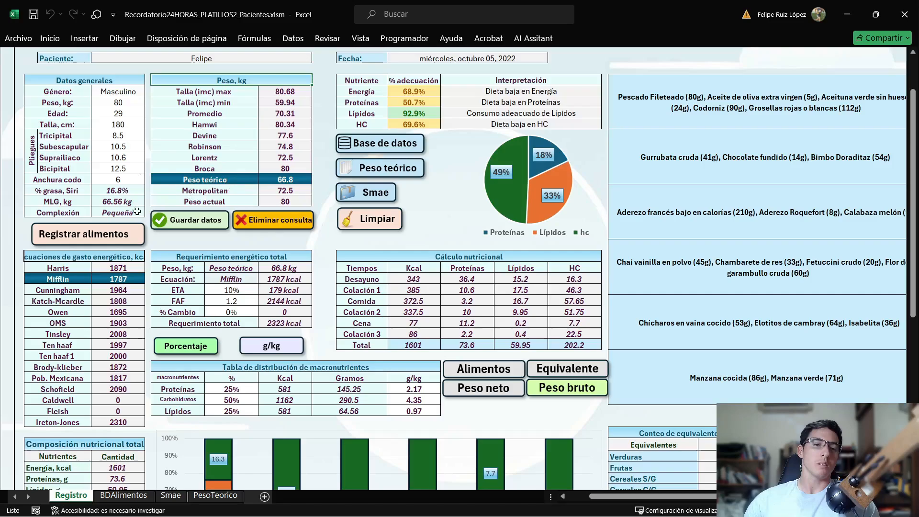
Step: Review the patient's general data and choose Peso actual as the reference weight
{"action": "left_click_drag", "start_coordinate": [120, 92], "coordinate": [122, 184]}
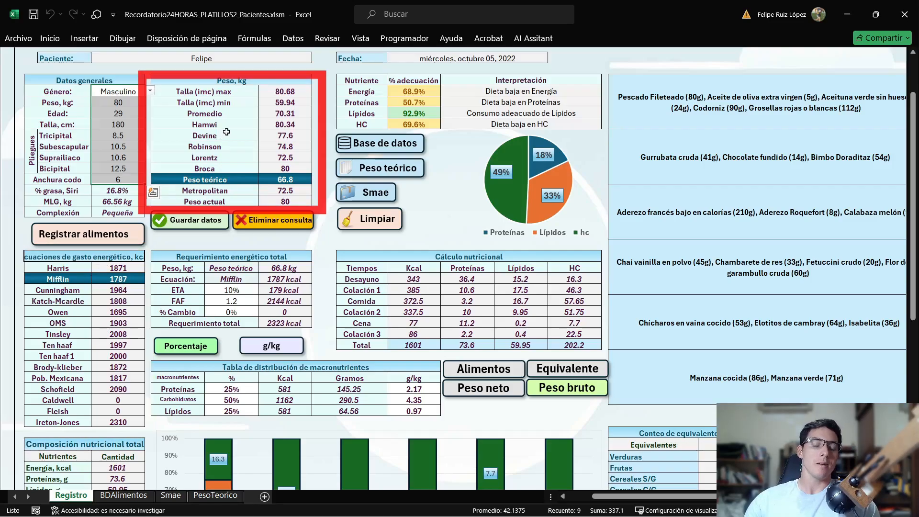
{"action": "scroll", "coordinate": [234, 178], "scroll_direction": "down", "scroll_amount": 2}
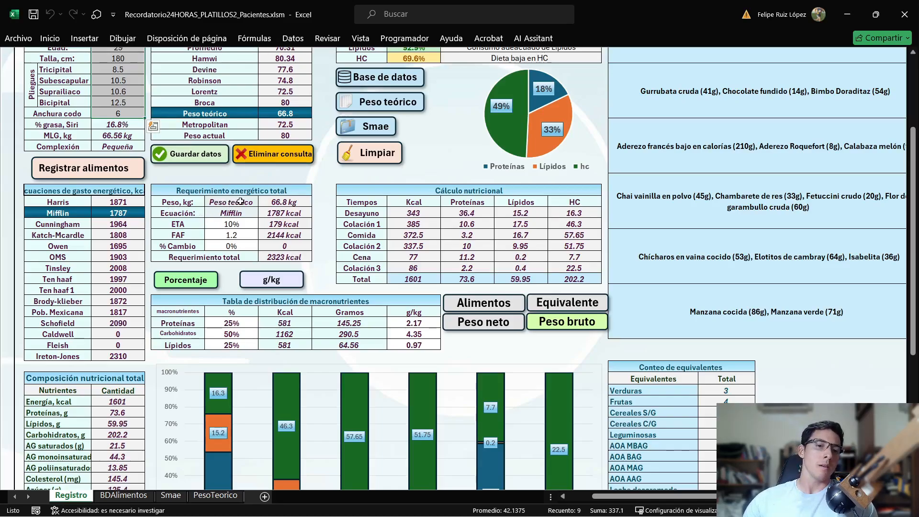
{"action": "scroll", "coordinate": [235, 184], "scroll_direction": "up", "scroll_amount": 1}
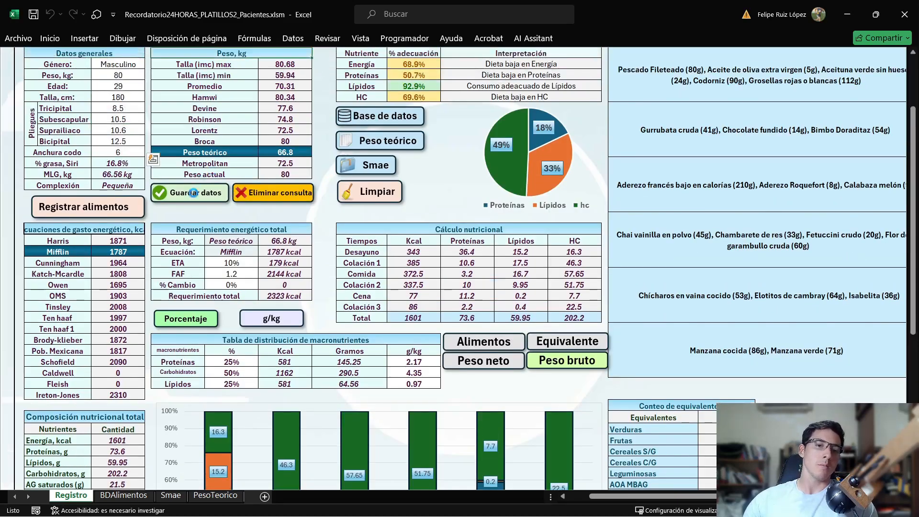
{"action": "left_click", "coordinate": [211, 169]}
Step: Set ETA to 6% and FAF to 1.5 in the total energy requirement table
{"action": "scroll", "coordinate": [201, 259], "scroll_direction": "down", "scroll_amount": 1}
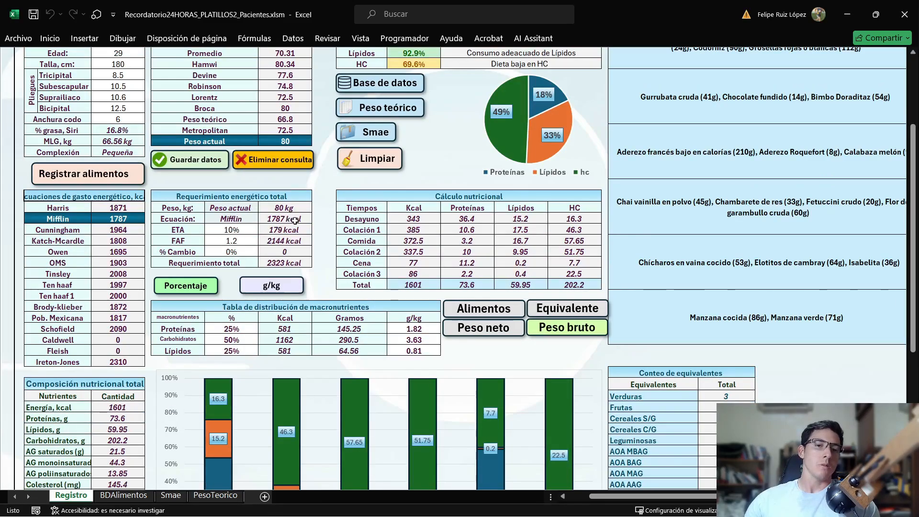
{"action": "left_click", "coordinate": [237, 230]}
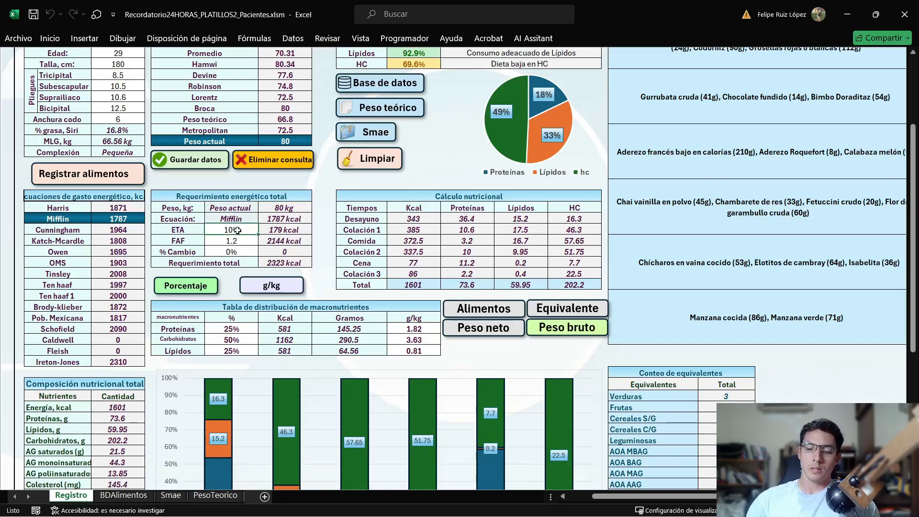
{"action": "type", "text": "6"}
{"action": "key", "text": "Return"}
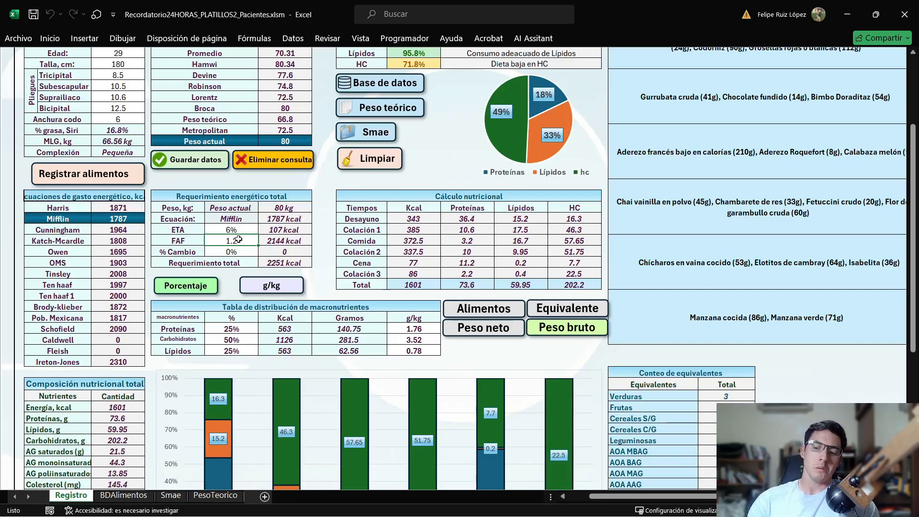
{"action": "type", "text": "1"}
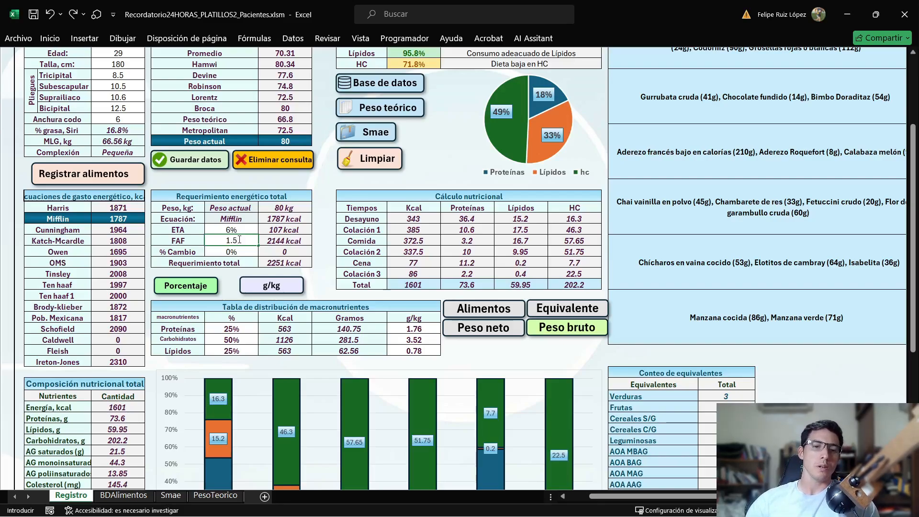
{"action": "type", "text": ".5"}
{"action": "key", "text": "Return"}
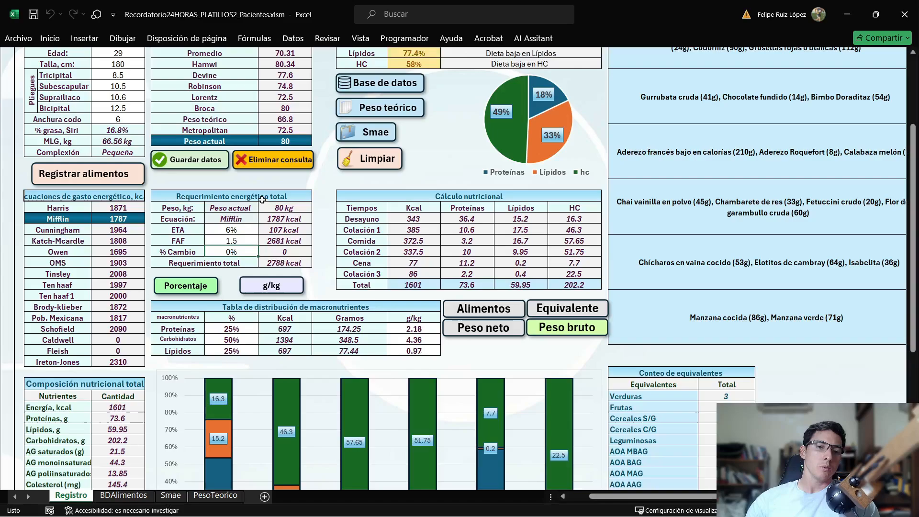
Step: Apply a % Cambio of -10% to the total energy requirement
{"action": "type", "text": "-"}
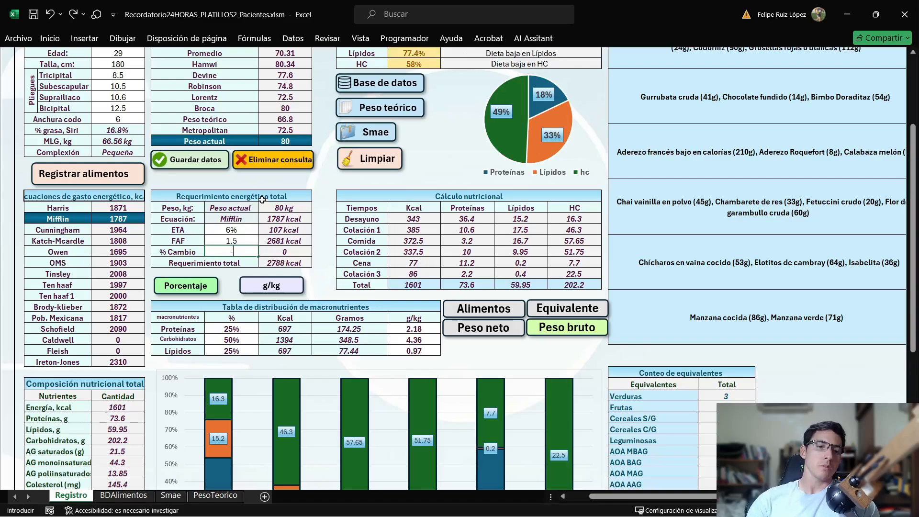
{"action": "type", "text": "10"}
{"action": "key", "text": "Return"}
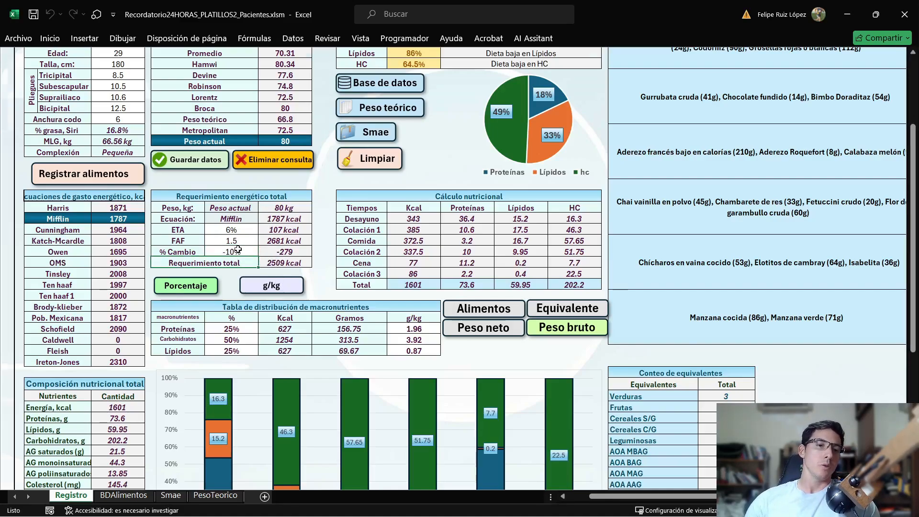
Step: Review the patient's general data and the percentage and g/kg columns of the macronutrient distribution table
{"action": "scroll", "coordinate": [141, 167], "scroll_direction": "up", "scroll_amount": 3}
{"action": "left_click_drag", "start_coordinate": [117, 130], "coordinate": [118, 218]}
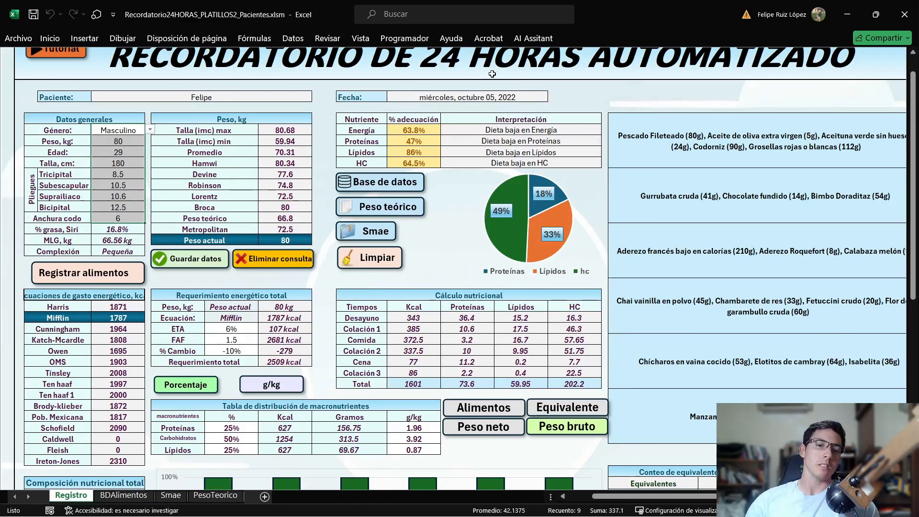
{"action": "scroll", "coordinate": [267, 316], "scroll_direction": "down", "scroll_amount": 1}
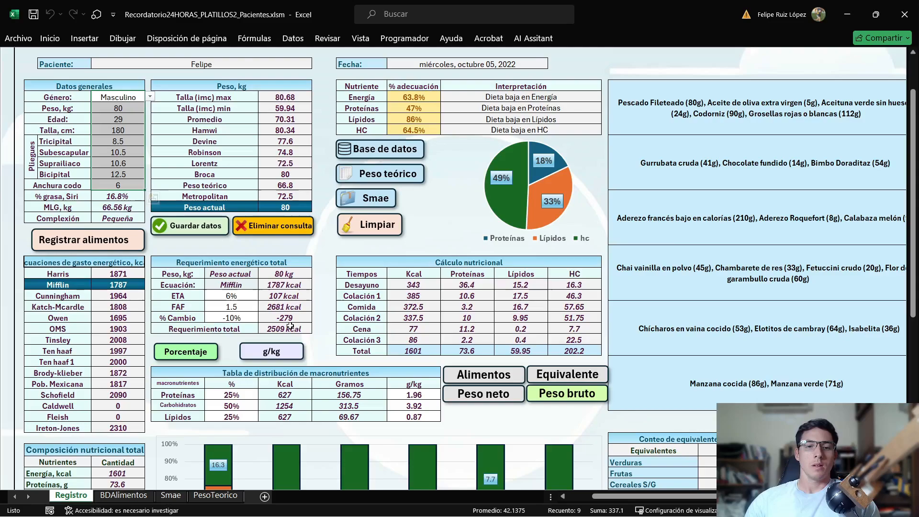
{"action": "scroll", "coordinate": [290, 326], "scroll_direction": "down", "scroll_amount": 1}
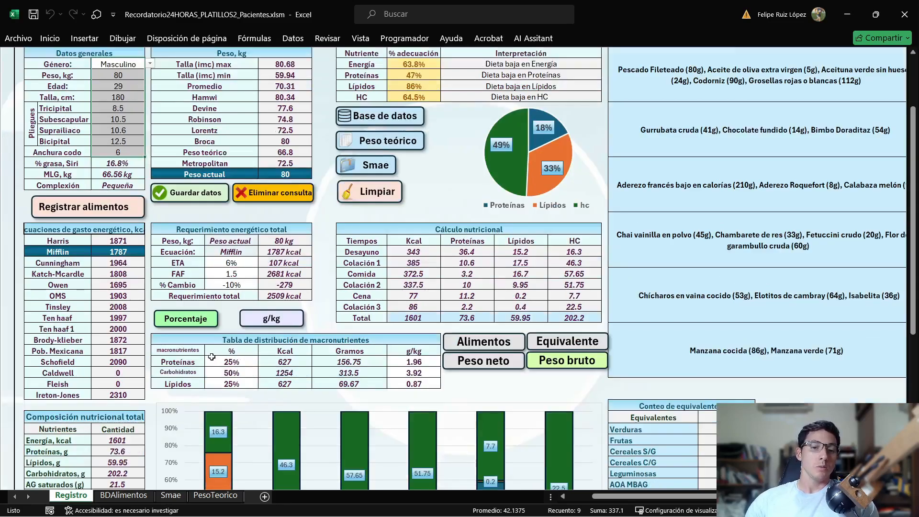
{"action": "left_click_drag", "start_coordinate": [218, 358], "coordinate": [228, 384]}
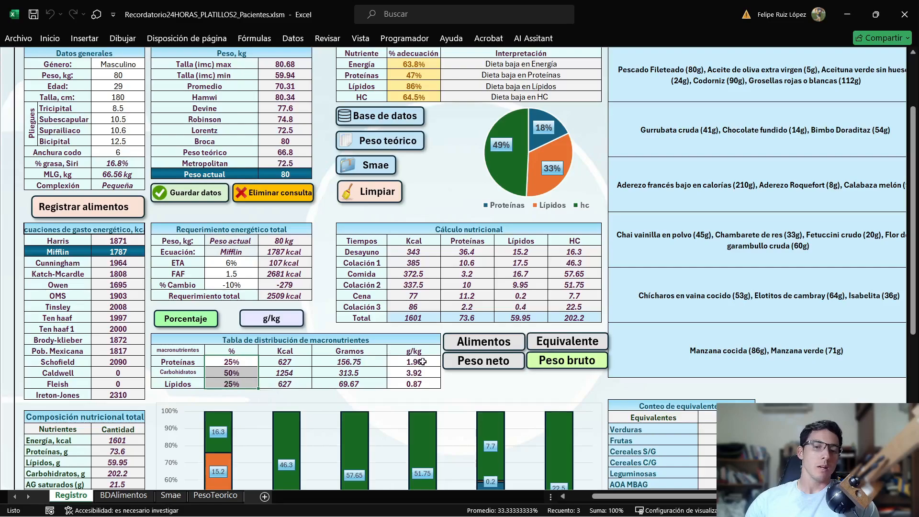
{"action": "left_click_drag", "start_coordinate": [420, 362], "coordinate": [414, 385]}
{"action": "scroll", "coordinate": [223, 273], "scroll_direction": "up", "scroll_amount": 2}
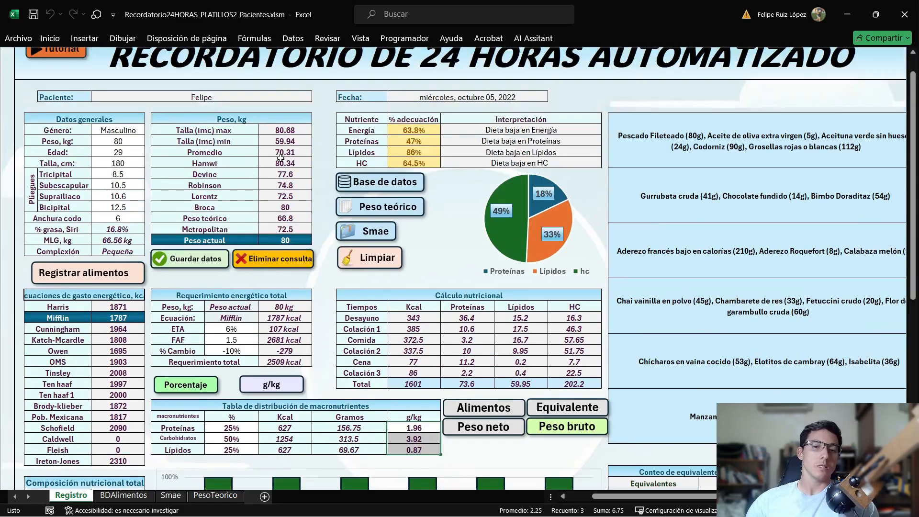
Step: Set the macronutrient distribution to 20% Proteínas, 60% Carbohidratos and 30% Lípidos
{"action": "scroll", "coordinate": [300, 172], "scroll_direction": "down", "scroll_amount": 1}
{"action": "left_click", "coordinate": [244, 392]}
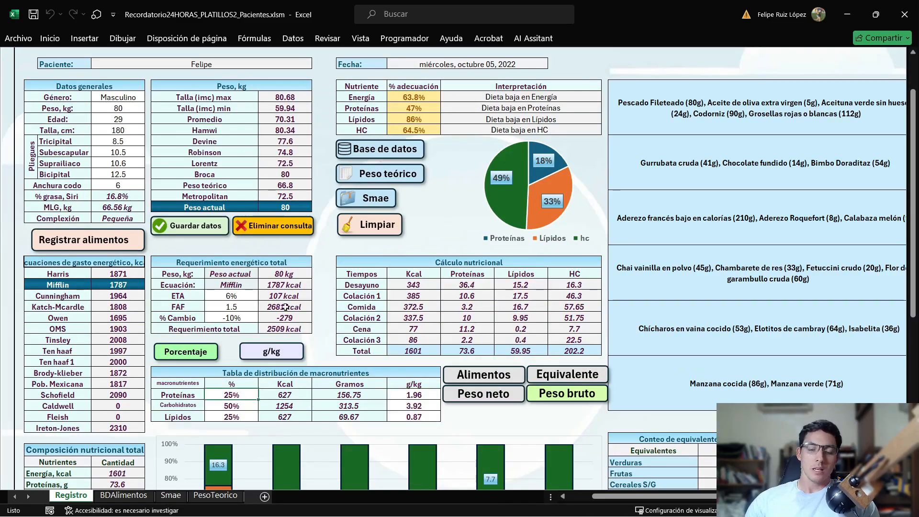
{"action": "type", "text": "20"}
{"action": "key", "text": "Return"}
{"action": "type", "text": "60"}
{"action": "key", "text": "Return"}
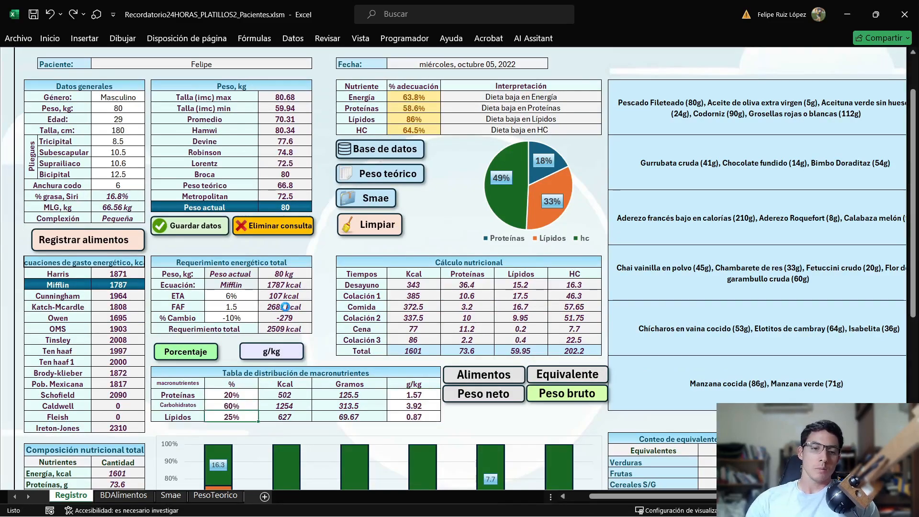
{"action": "type", "text": "30"}
{"action": "key", "text": "Return"}
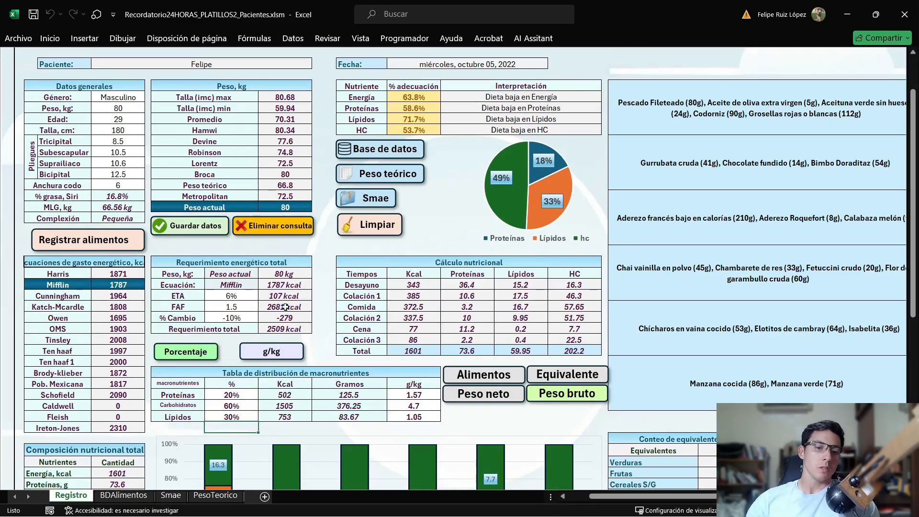
Step: Examine the Kcal, Gramos and g/kg values for each nutrient in the macronutrient distribution table
{"action": "left_click_drag", "start_coordinate": [287, 394], "coordinate": [419, 418]}
{"action": "left_click_drag", "start_coordinate": [289, 394], "coordinate": [293, 414]}
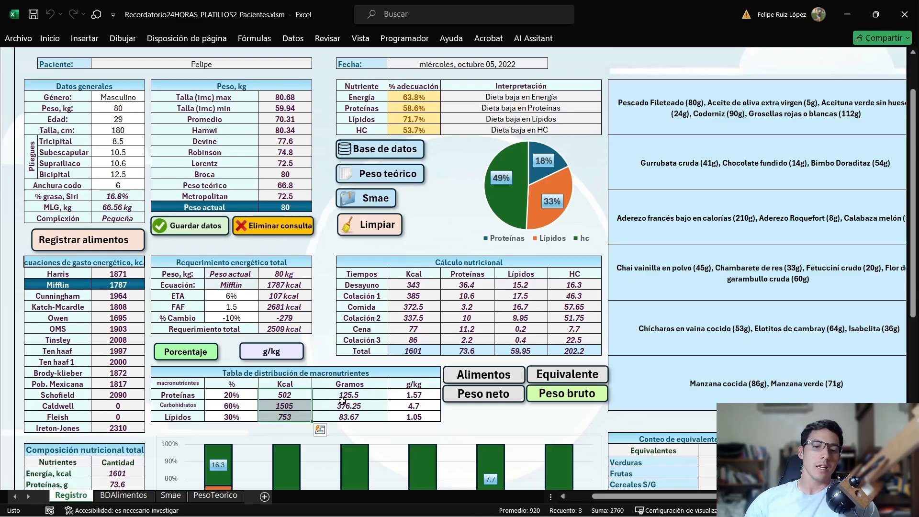
{"action": "left_click_drag", "start_coordinate": [345, 397], "coordinate": [348, 415]}
{"action": "left_click_drag", "start_coordinate": [408, 394], "coordinate": [415, 418]}
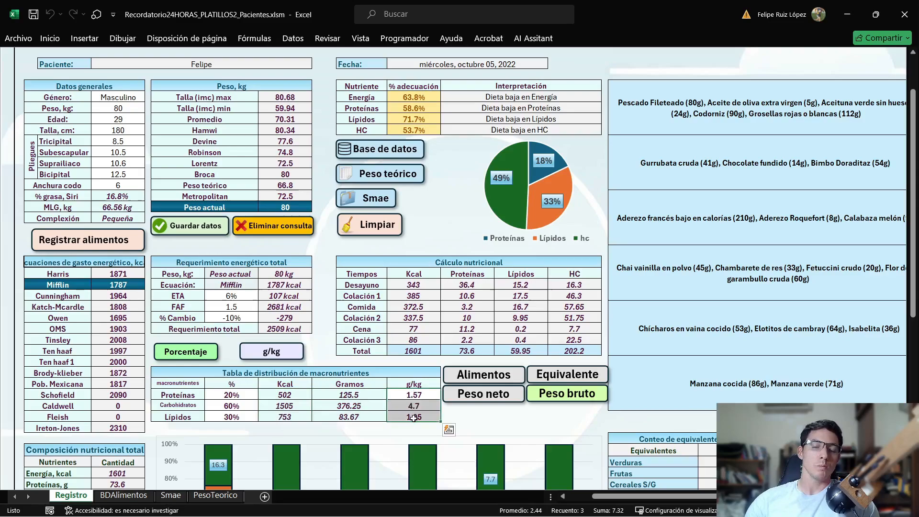
{"action": "left_click_drag", "start_coordinate": [182, 394], "coordinate": [182, 417]}
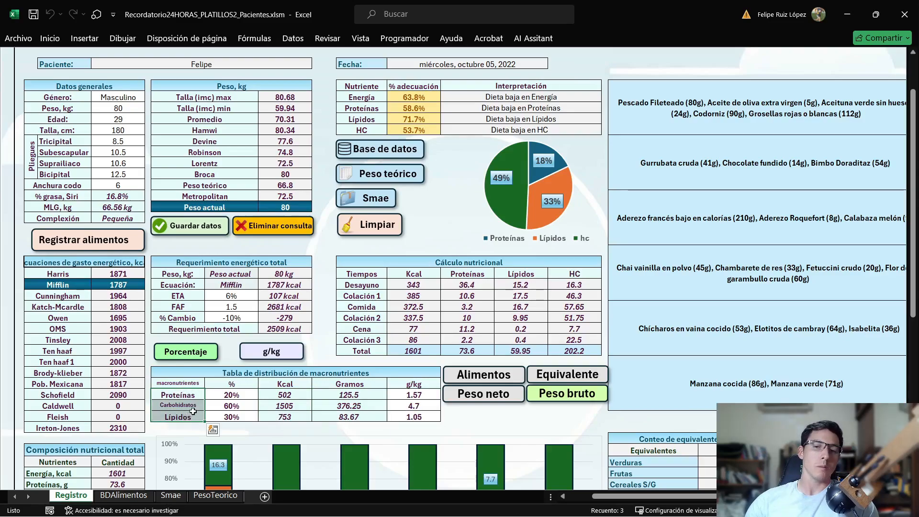
Step: Set the macronutrient distribution to 30% Proteínas, 50% Carbohidratos and 20% Lípidos
{"action": "left_click", "coordinate": [235, 398]}
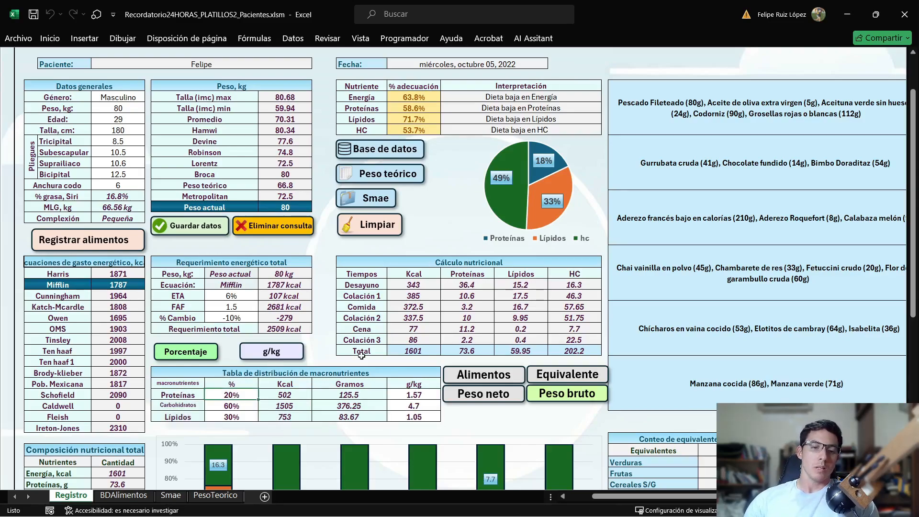
{"action": "type", "text": "30"}
{"action": "key", "text": "Return"}
{"action": "type", "text": "50"}
{"action": "key", "text": "Return"}
{"action": "type", "text": "20"}
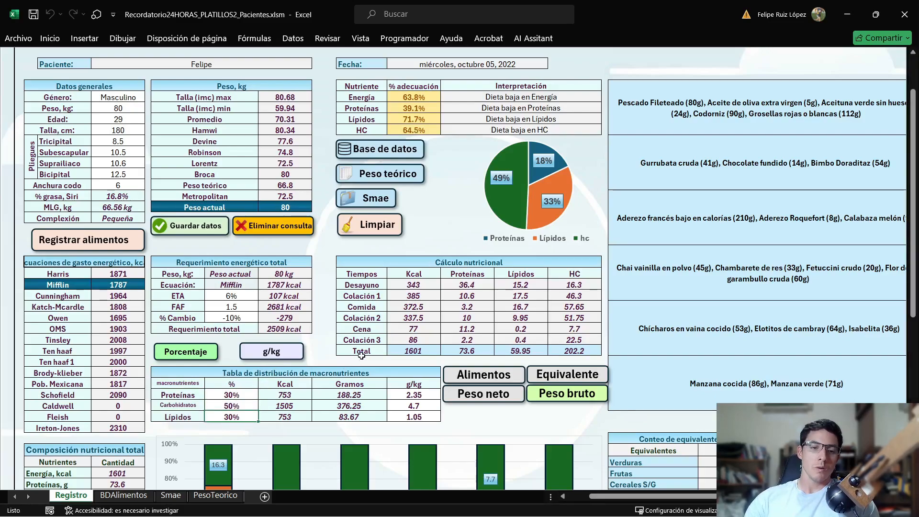
{"action": "key", "text": "Return"}
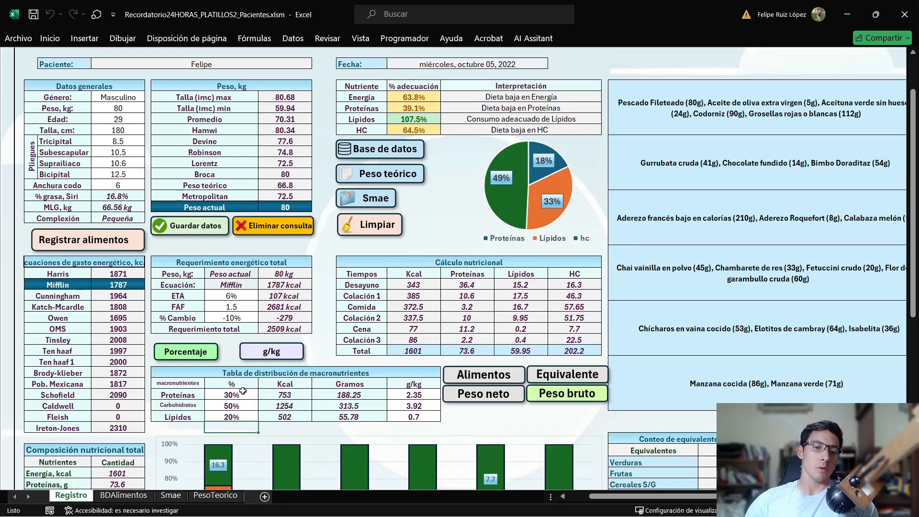
Step: Set Proteínas to 1.7 g/kg in the macronutrient distribution table and check its row
{"action": "left_click_drag", "start_coordinate": [242, 391], "coordinate": [241, 415]}
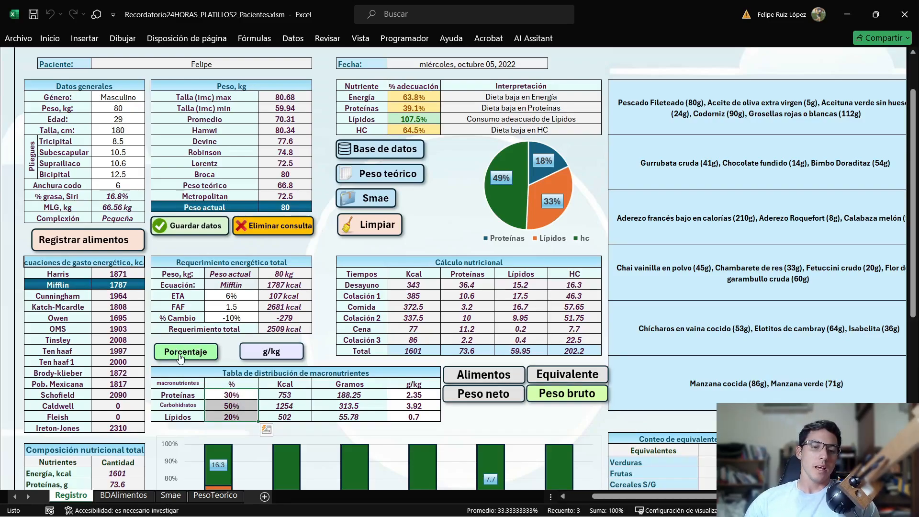
{"action": "left_click_drag", "start_coordinate": [421, 396], "coordinate": [421, 427]}
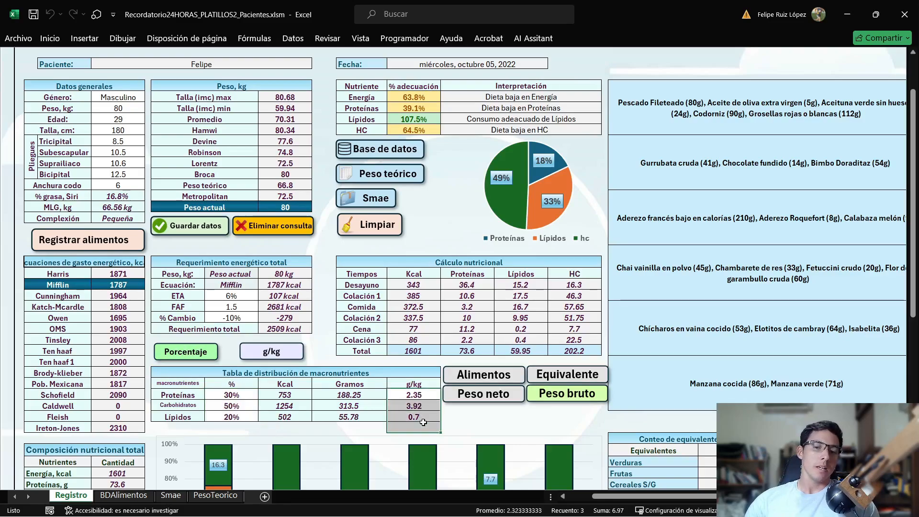
{"action": "left_click", "coordinate": [423, 394]}
{"action": "type", "text": "1.7"}
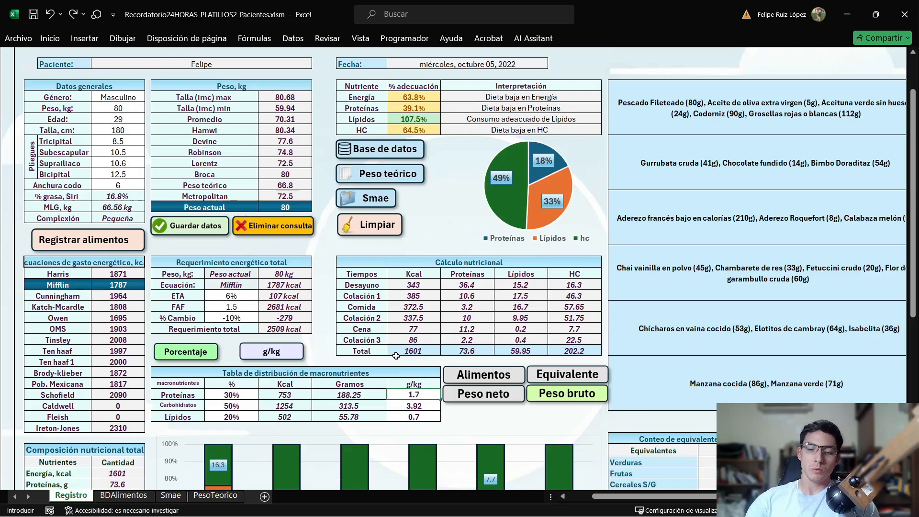
{"action": "key", "text": "Return"}
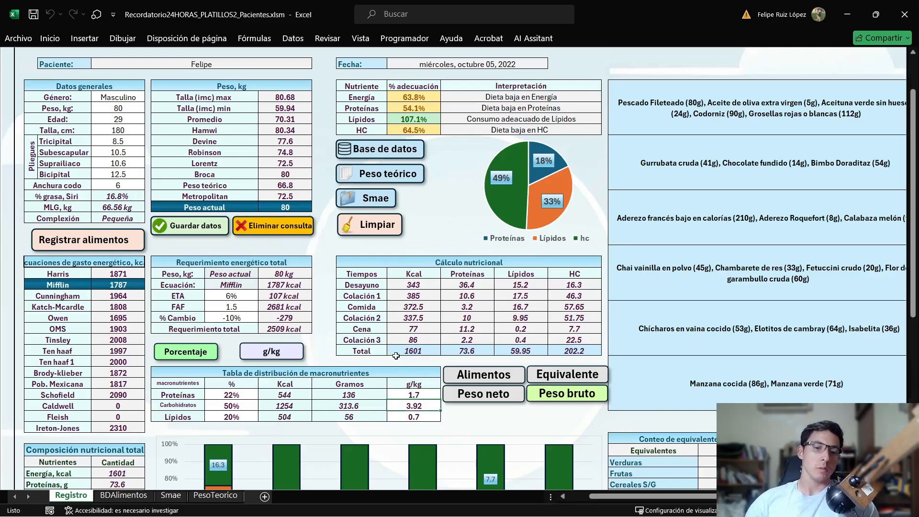
{"action": "left_click_drag", "start_coordinate": [223, 394], "coordinate": [377, 396]}
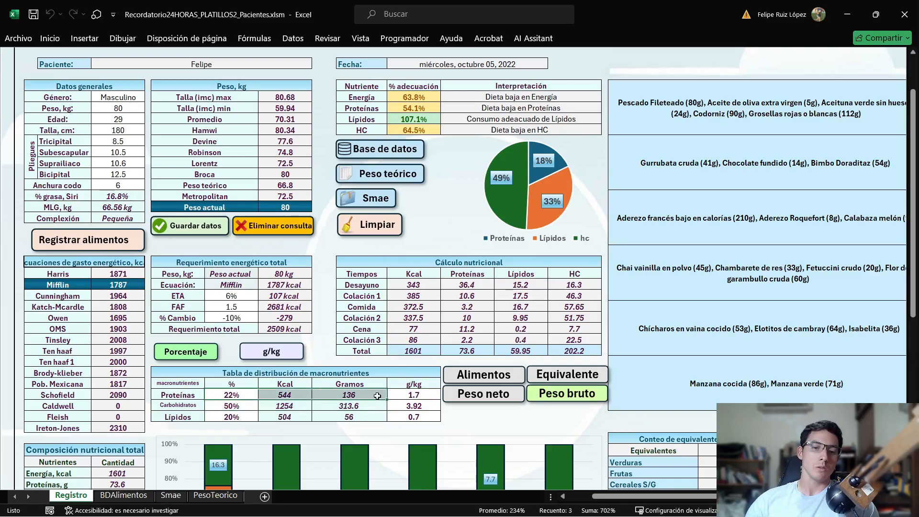
Step: Set Carbohidratos to 4 g/kg and Lípidos to 1 g/kg in the macronutrient distribution table and check the distribution
{"action": "left_click", "coordinate": [414, 407]}
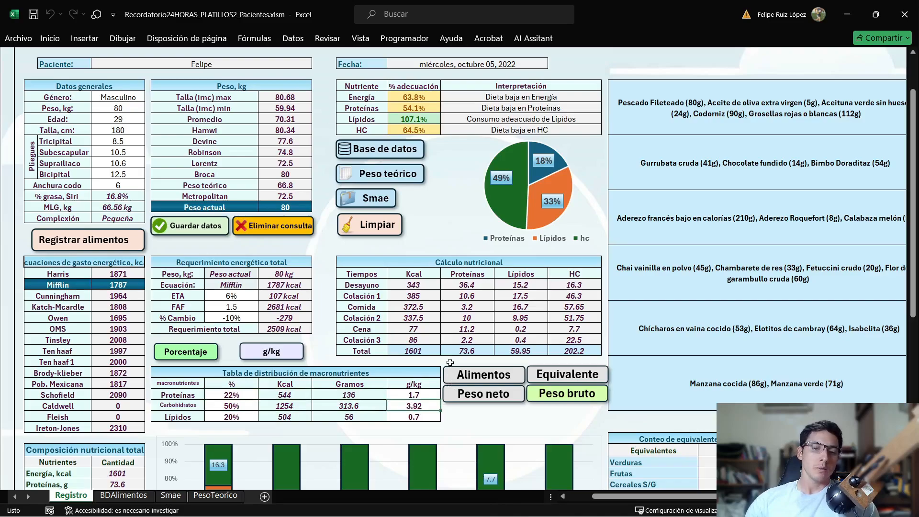
{"action": "type", "text": "4"}
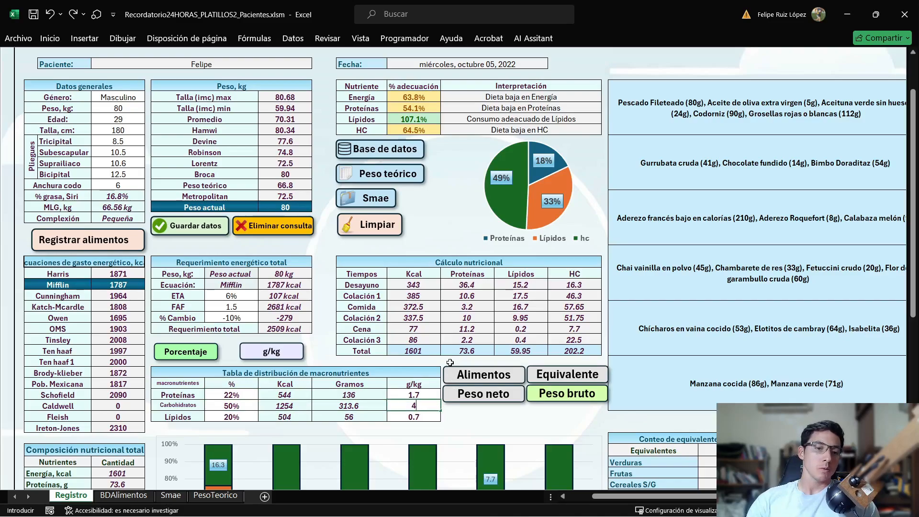
{"action": "key", "text": "Return"}
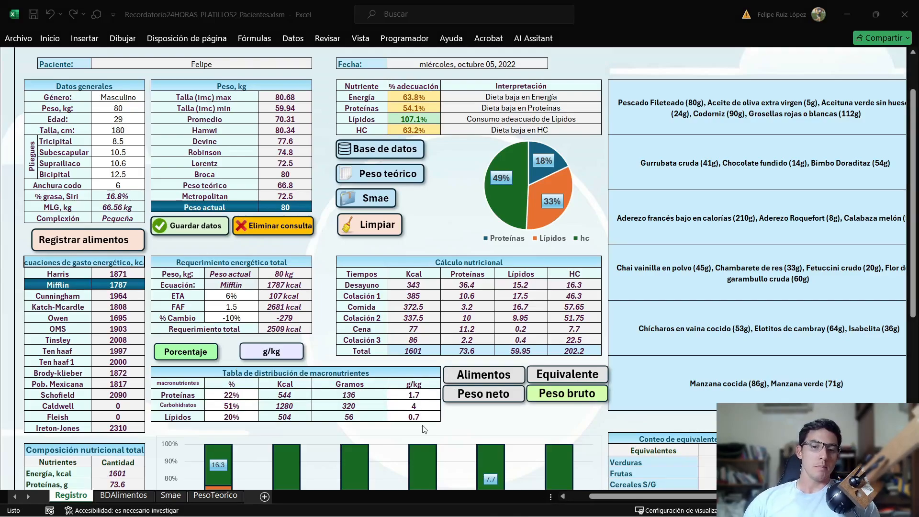
{"action": "left_click", "coordinate": [426, 414]}
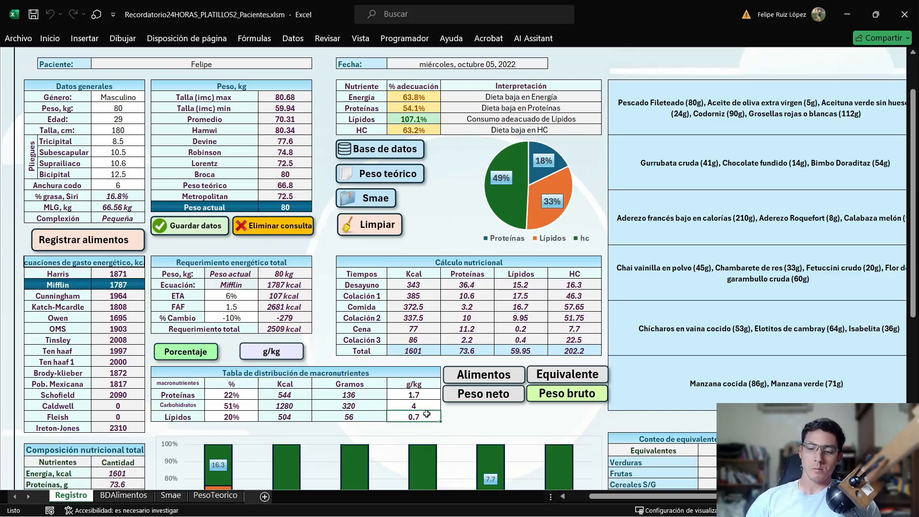
{"action": "type", "text": "1"}
{"action": "key", "text": "Return"}
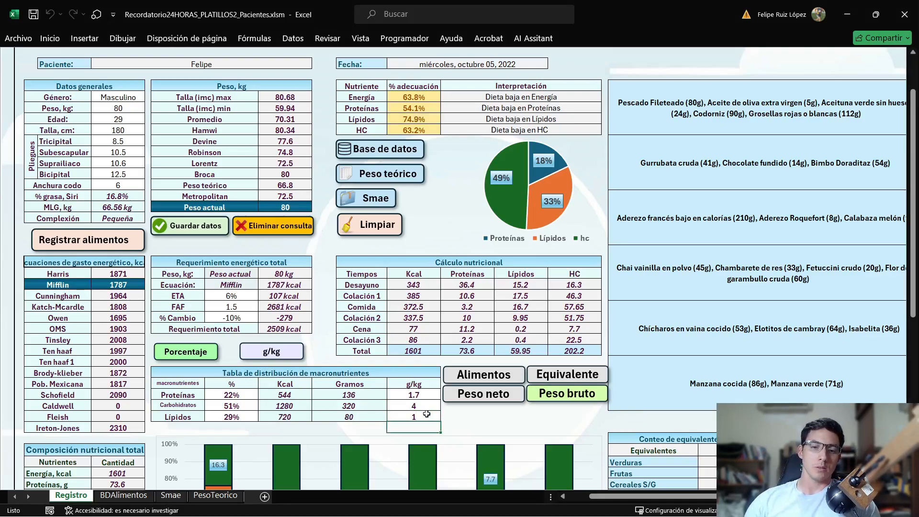
{"action": "left_click", "coordinate": [416, 406]}
{"action": "left_click_drag", "start_coordinate": [229, 388], "coordinate": [349, 415]}
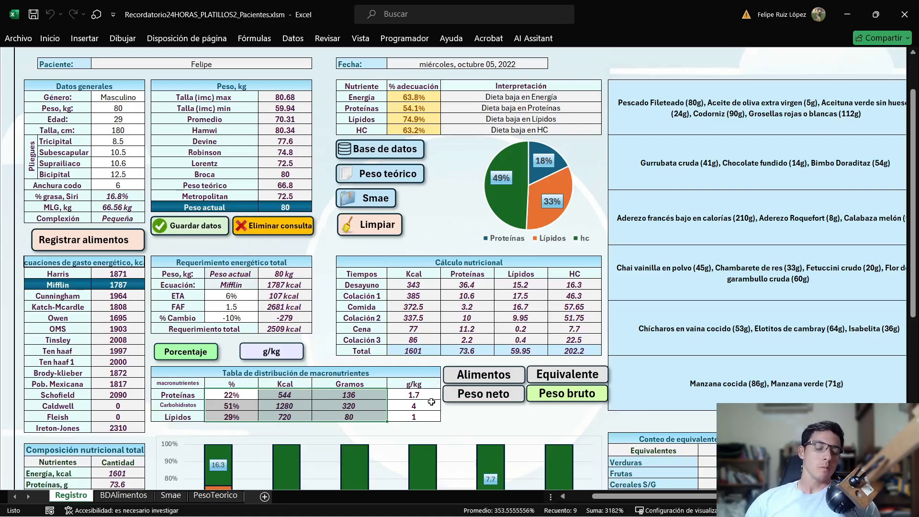
Step: Switch the macronutrient distribution between the g/kg and Porcentaje modes, ending on g/kg
{"action": "left_click", "coordinate": [265, 353]}
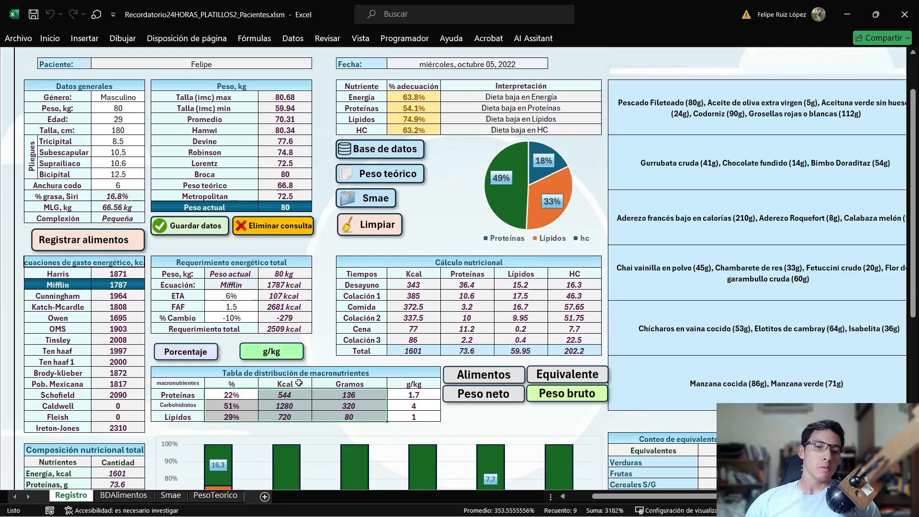
{"action": "left_click", "coordinate": [190, 354]}
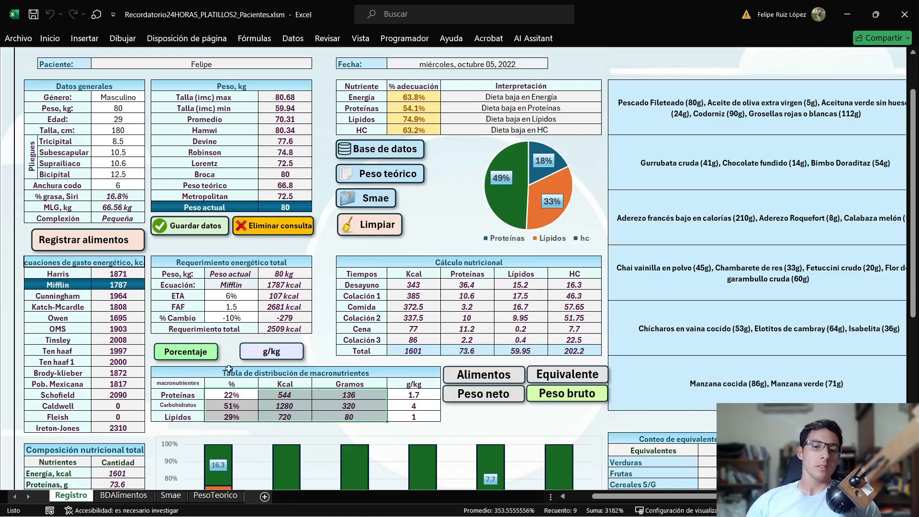
{"action": "left_click", "coordinate": [284, 350]}
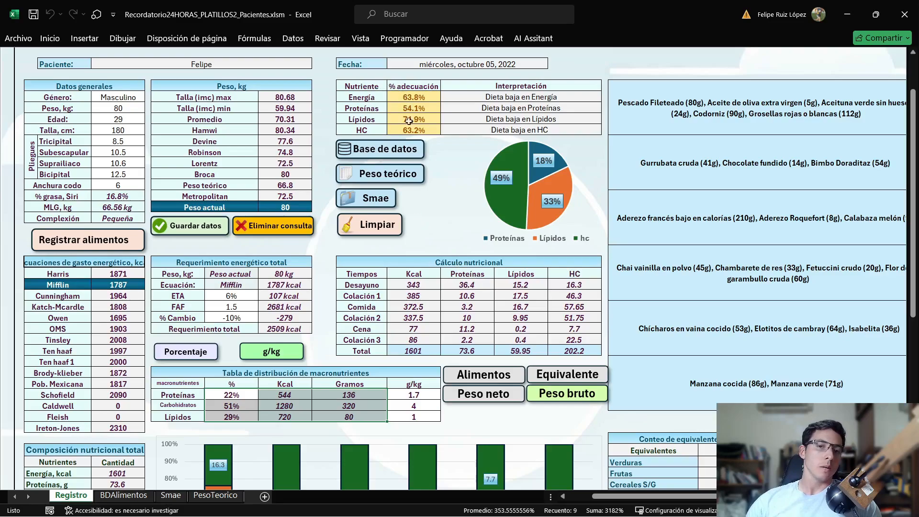
Step: Review the adequacy interpretations and view the meal list in the Alimentos, Equivalente, Peso neto and Peso bruto displays
{"action": "left_click_drag", "start_coordinate": [489, 97], "coordinate": [511, 114]}
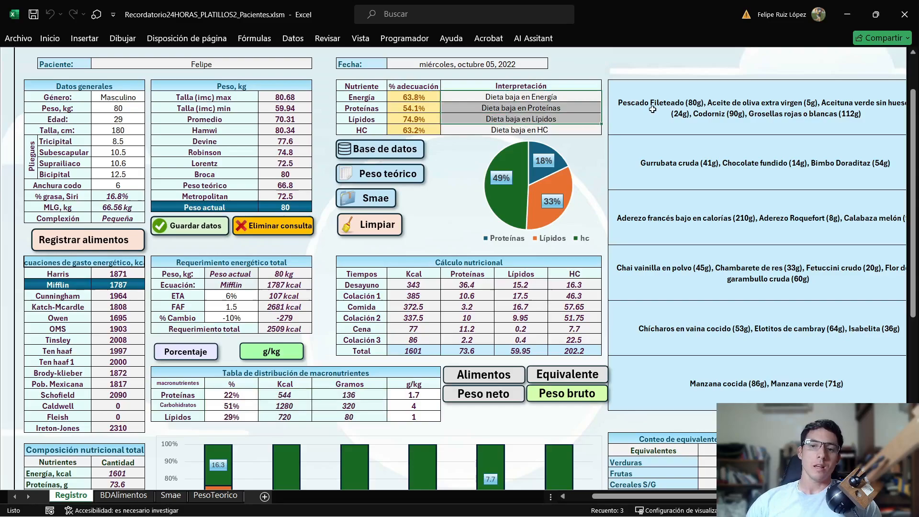
{"action": "left_click_drag", "start_coordinate": [651, 109], "coordinate": [678, 376]}
{"action": "left_click", "coordinate": [492, 378]}
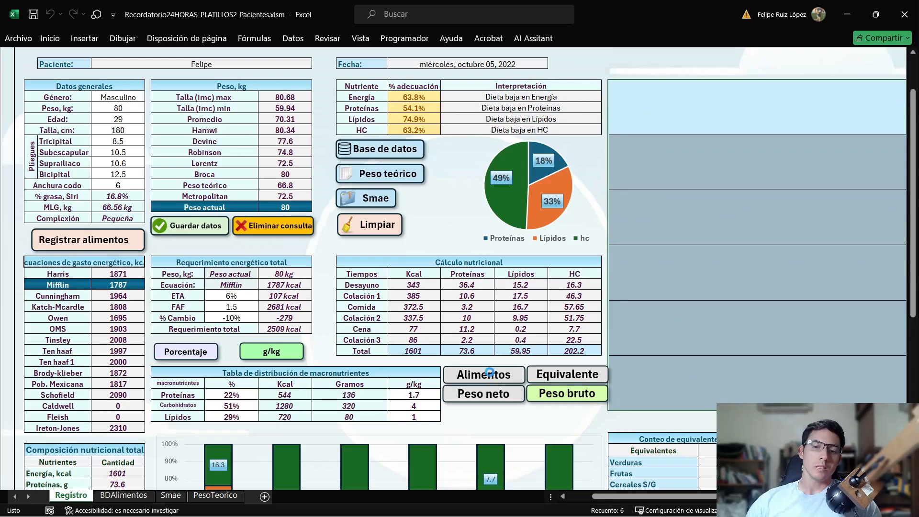
{"action": "left_click", "coordinate": [556, 376]}
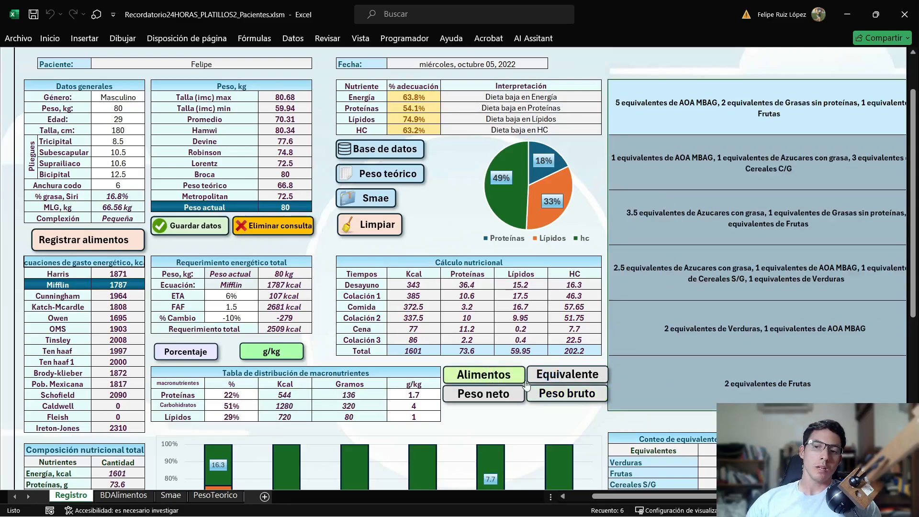
{"action": "left_click", "coordinate": [484, 396]}
{"action": "left_click", "coordinate": [575, 393]}
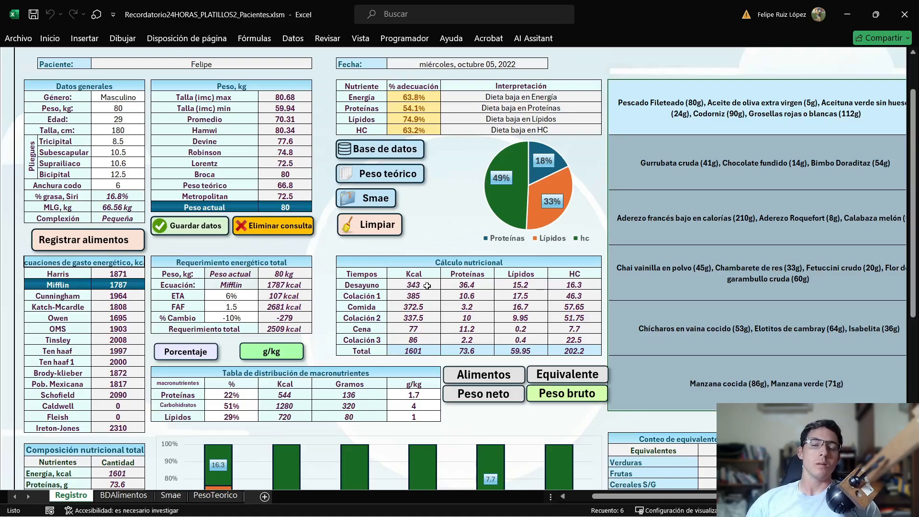
Step: Examine the Cálculo nutricional, Composición nutricional total and Conteo de equivalentes tables along with the per-meal and total macronutrient charts
{"action": "left_click_drag", "start_coordinate": [373, 284], "coordinate": [378, 338]}
{"action": "left_click_drag", "start_coordinate": [415, 285], "coordinate": [574, 339]}
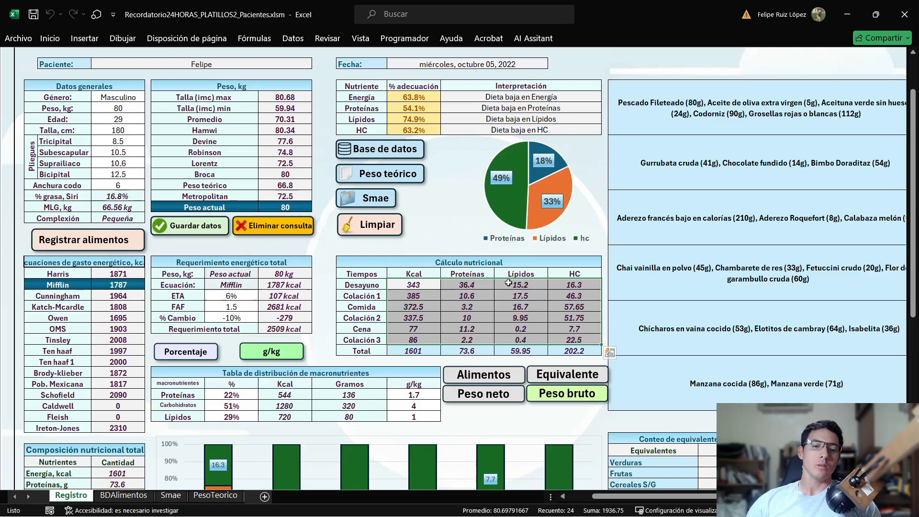
{"action": "scroll", "coordinate": [360, 314], "scroll_direction": "down", "scroll_amount": 5}
{"action": "scroll", "coordinate": [360, 313], "scroll_direction": "down", "scroll_amount": 3}
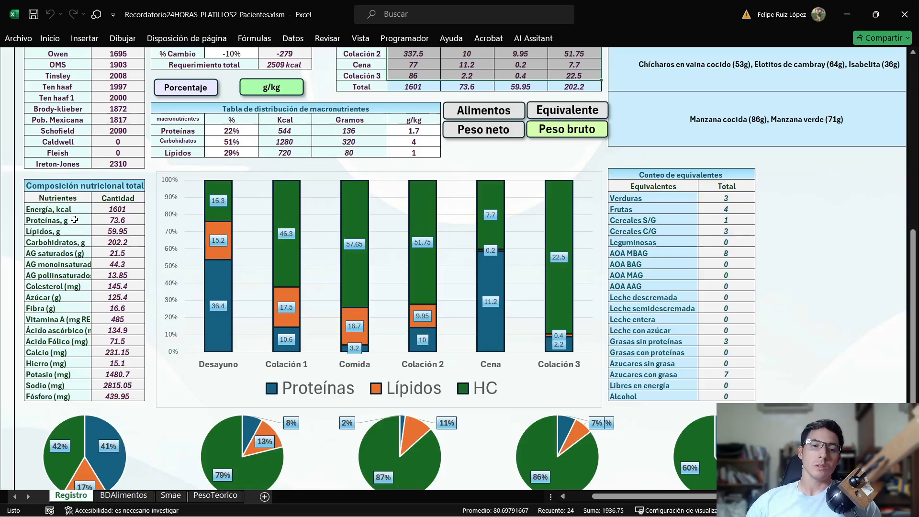
{"action": "left_click_drag", "start_coordinate": [67, 200], "coordinate": [115, 386]}
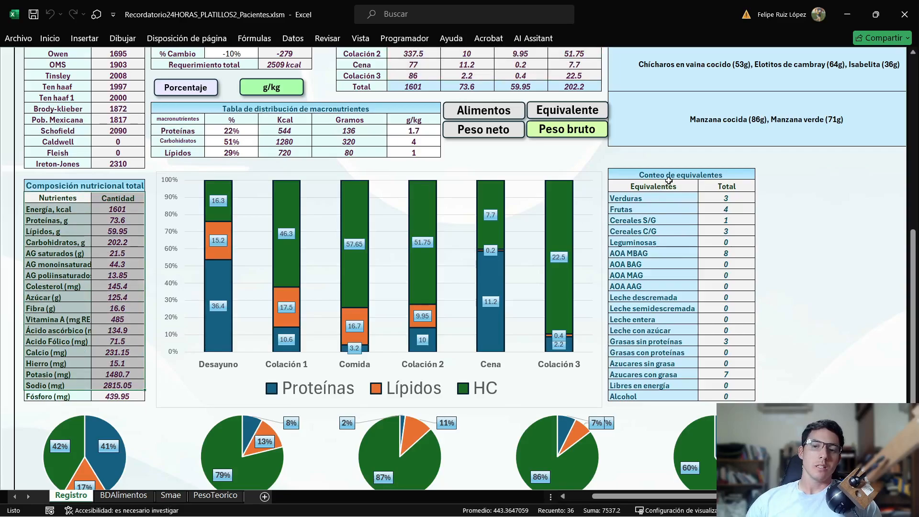
{"action": "left_click_drag", "start_coordinate": [668, 178], "coordinate": [693, 342]}
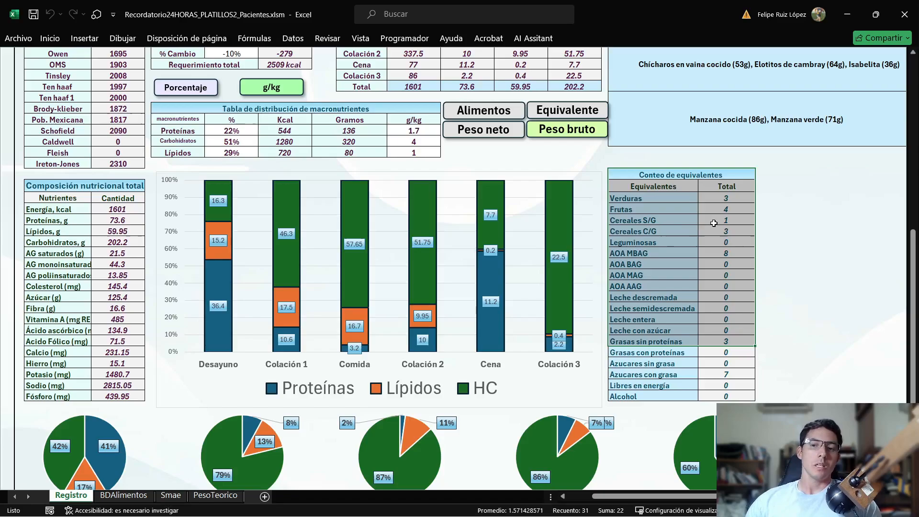
{"action": "left_click_drag", "start_coordinate": [729, 219], "coordinate": [739, 331]}
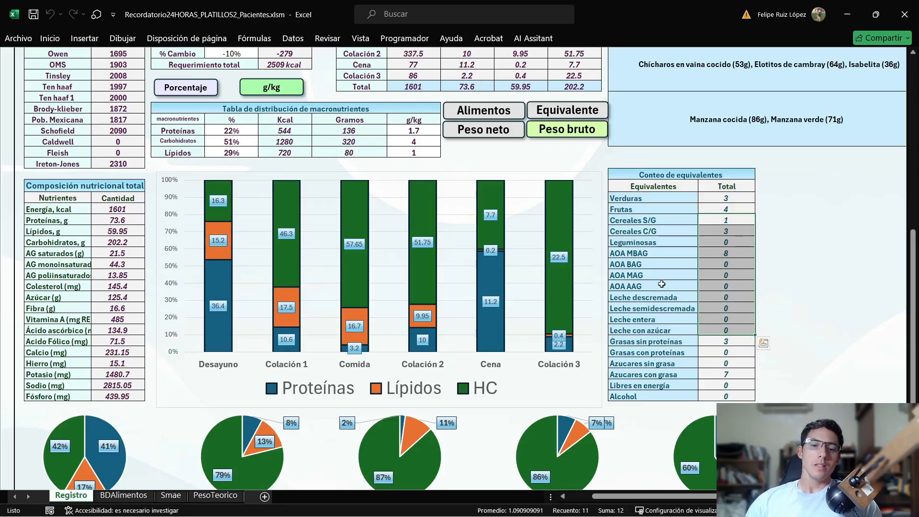
{"action": "scroll", "coordinate": [464, 277], "scroll_direction": "down", "scroll_amount": 2}
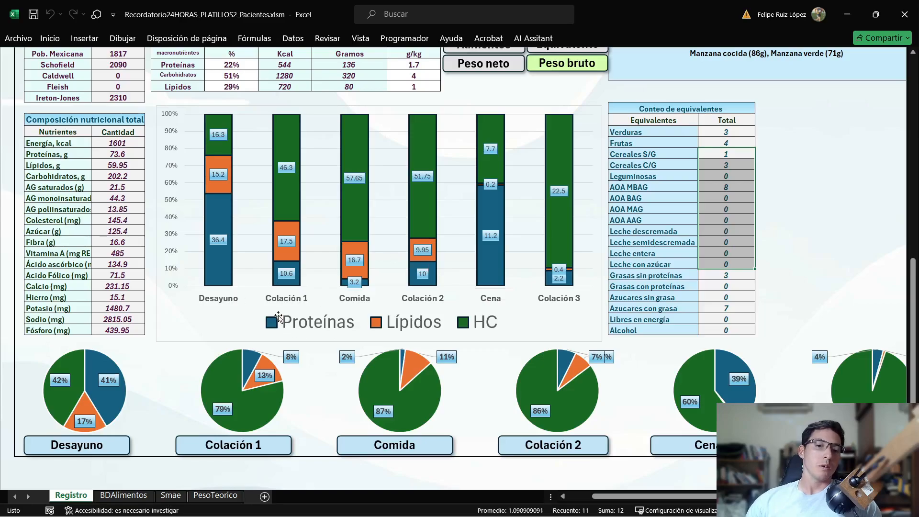
{"action": "scroll", "coordinate": [275, 319], "scroll_direction": "down", "scroll_amount": 1}
{"action": "mouse_move", "coordinate": [99, 367]}
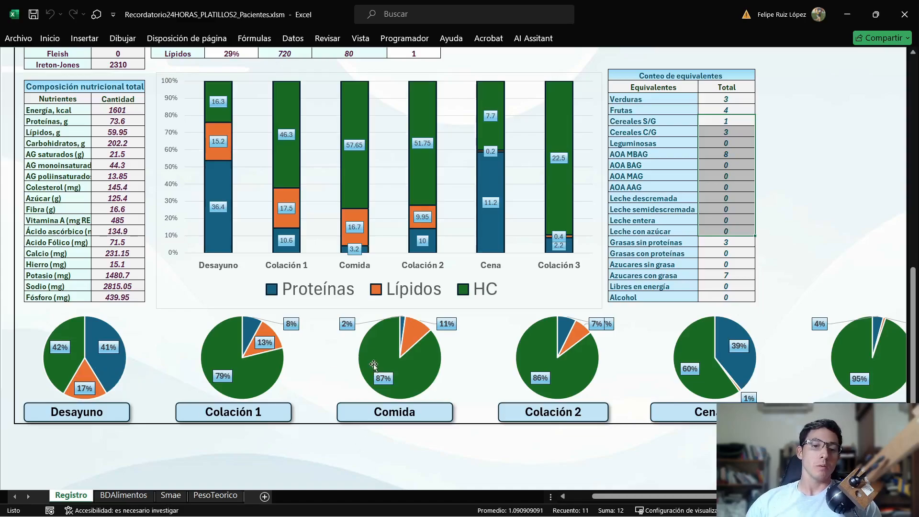
{"action": "scroll", "coordinate": [567, 351], "scroll_direction": "up", "scroll_amount": 12}
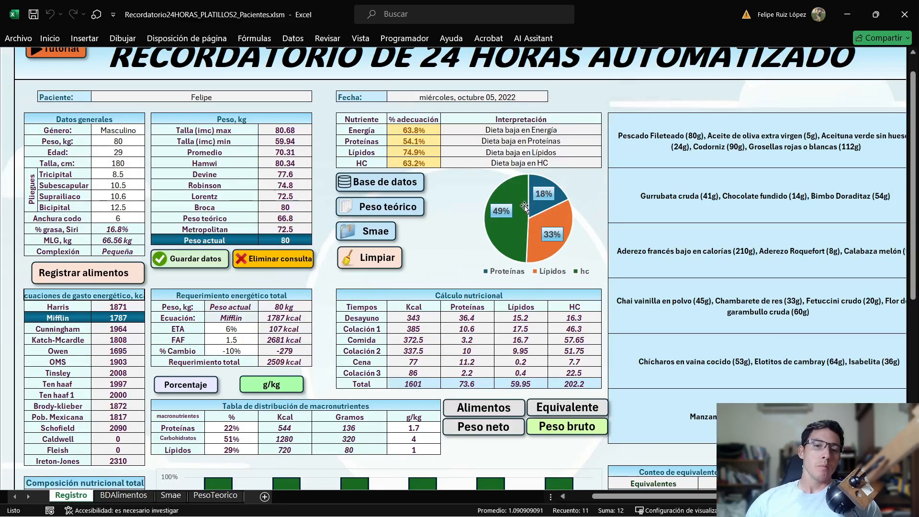
{"action": "mouse_move", "coordinate": [524, 209]}
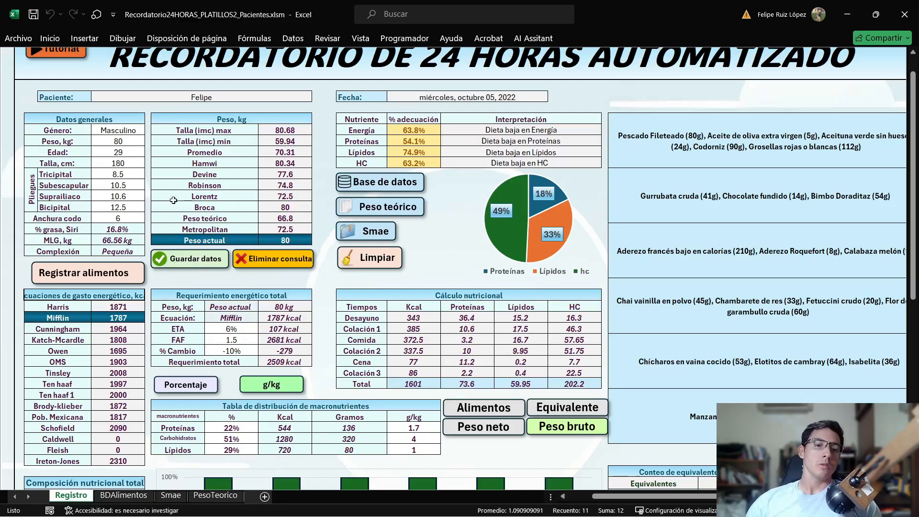
{"action": "left_click", "coordinate": [261, 97]}
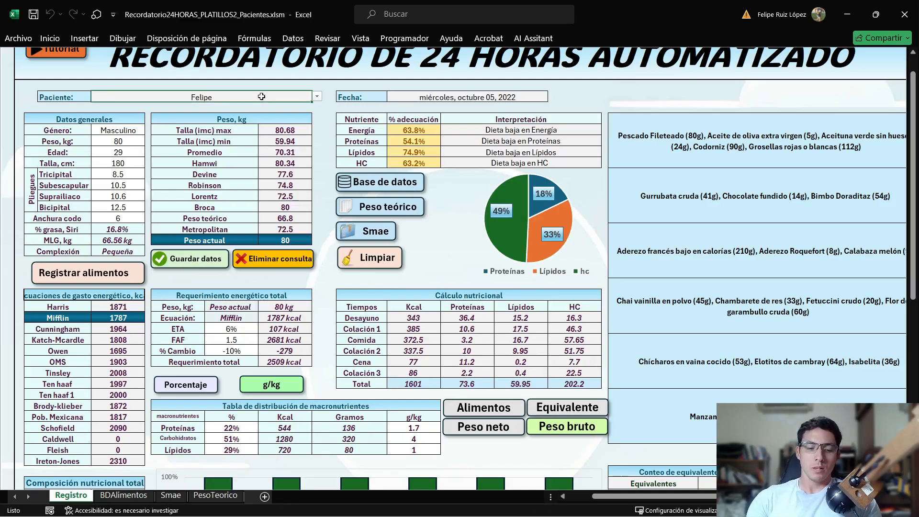
{"action": "type", "text": "Ej"}
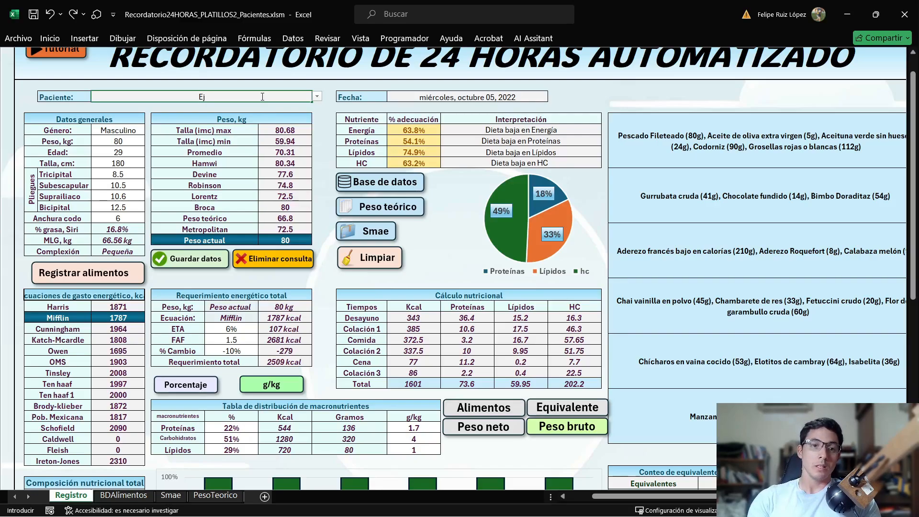
{"action": "type", "text": "emplo"}
{"action": "key", "text": "Return"}
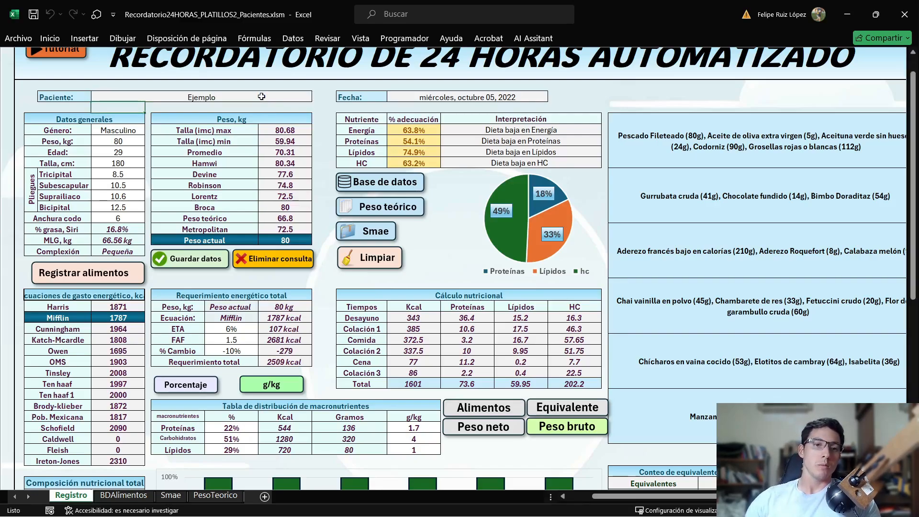
Step: Clear all the record data, confirming the deletion, and enter Ejemplo as the patient
{"action": "left_click", "coordinate": [364, 258]}
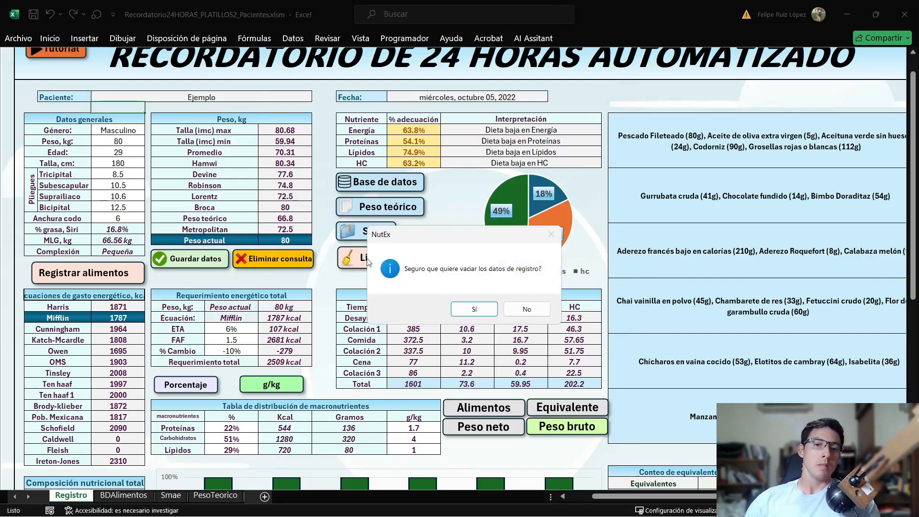
{"action": "left_click", "coordinate": [455, 311]}
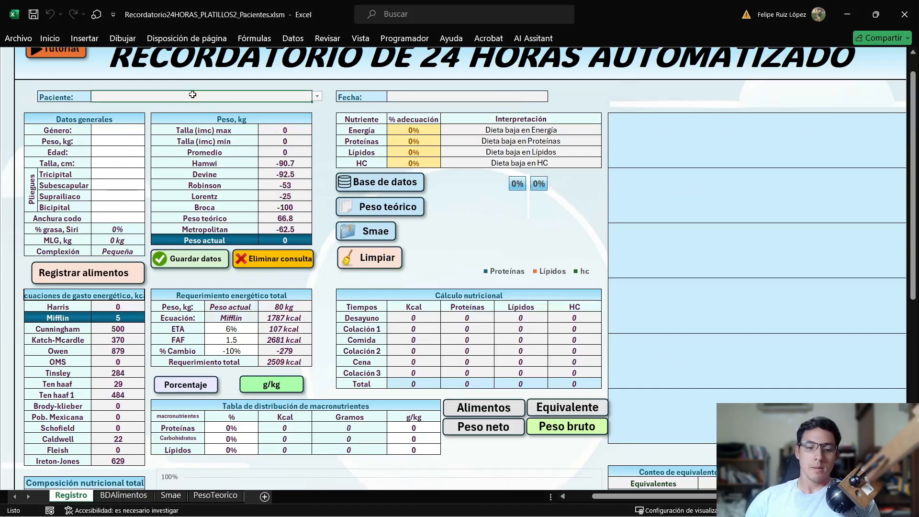
{"action": "type", "text": "Ejemplo"}
{"action": "key", "text": "Return"}
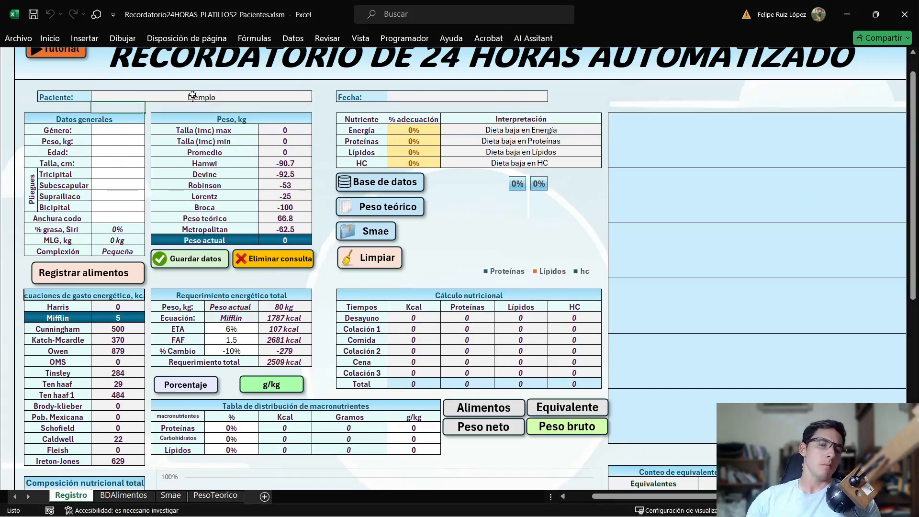
Step: Set the consultation date (Fecha) to 10/05/22
{"action": "left_click", "coordinate": [461, 95]}
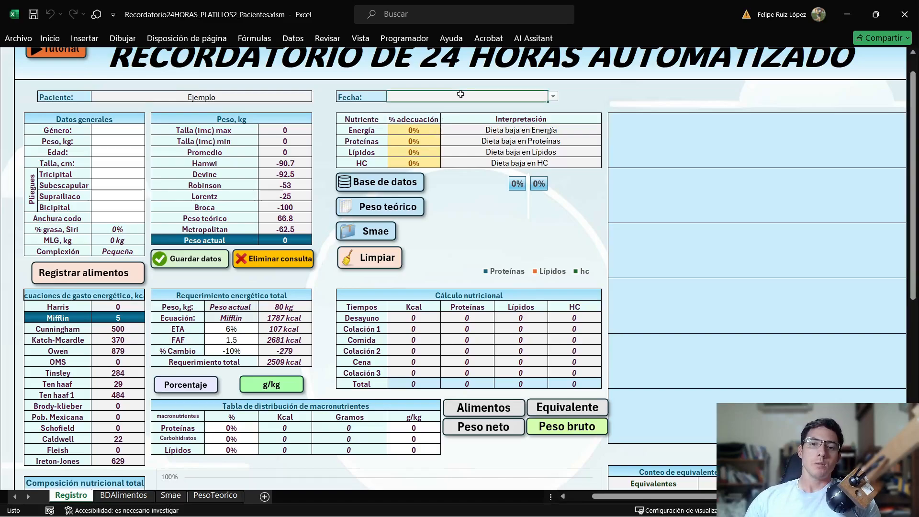
{"action": "type", "text": "10"}
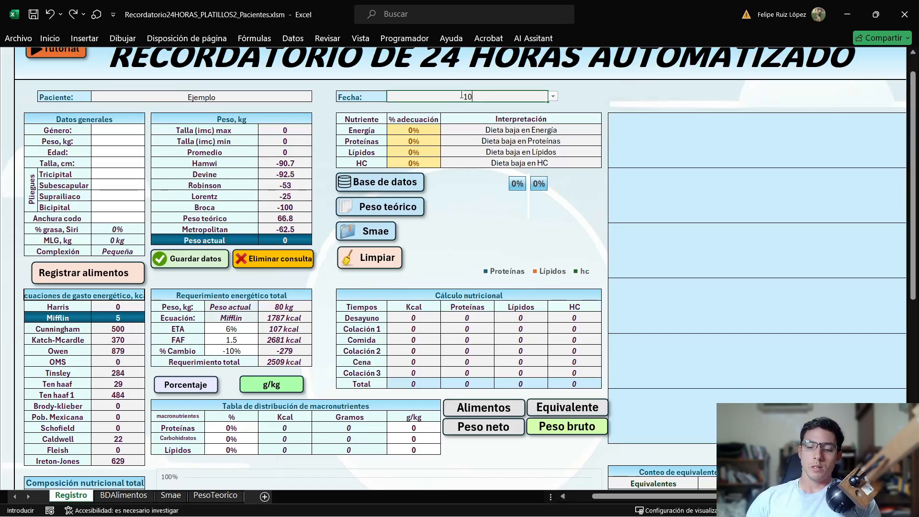
{"action": "type", "text": "/05/2022"}
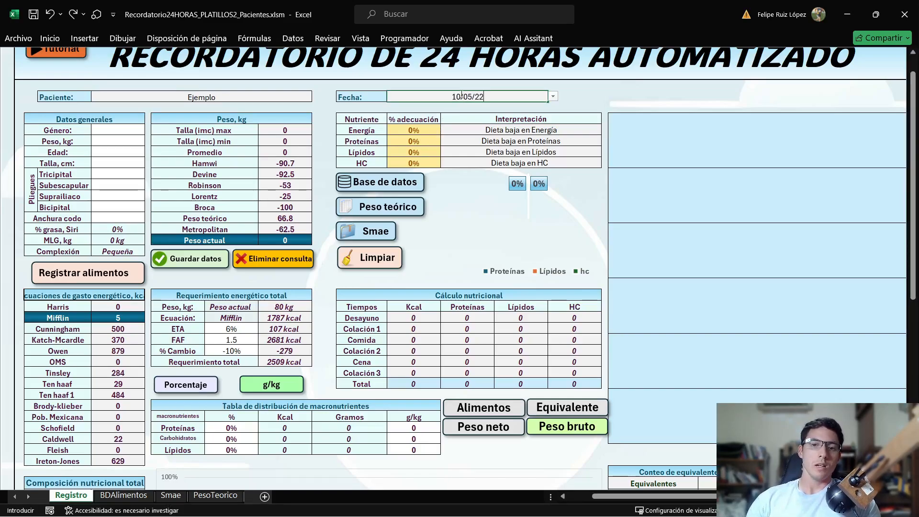
{"action": "key", "text": "Return"}
Step: Set the patient's Género to Masculino and Peso to 80 kg in the general data table
{"action": "left_click", "coordinate": [132, 130]}
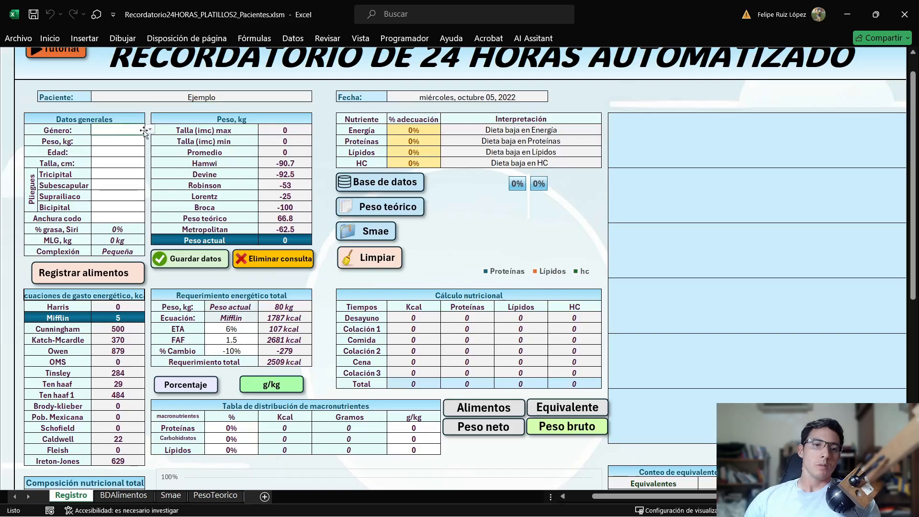
{"action": "left_click", "coordinate": [150, 129]}
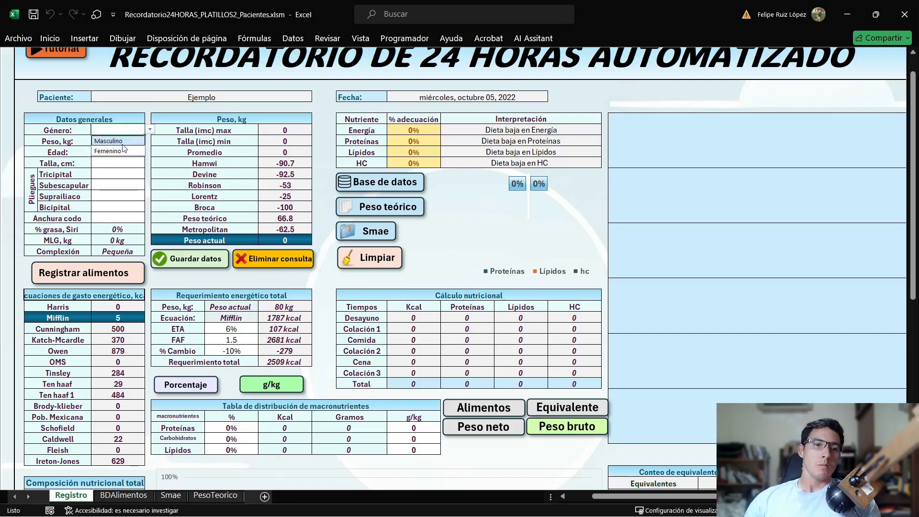
{"action": "left_click", "coordinate": [115, 140]}
{"action": "left_click", "coordinate": [115, 140]}
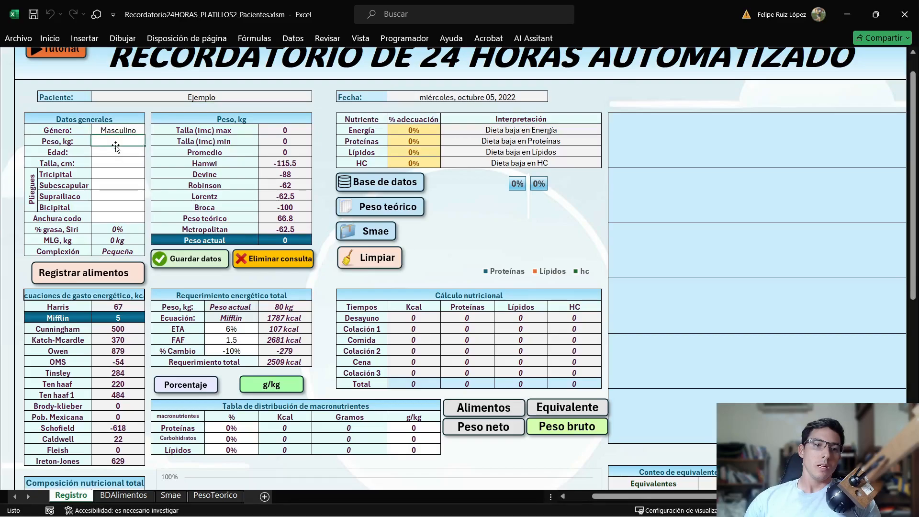
{"action": "type", "text": "80"}
{"action": "key", "text": "Return"}
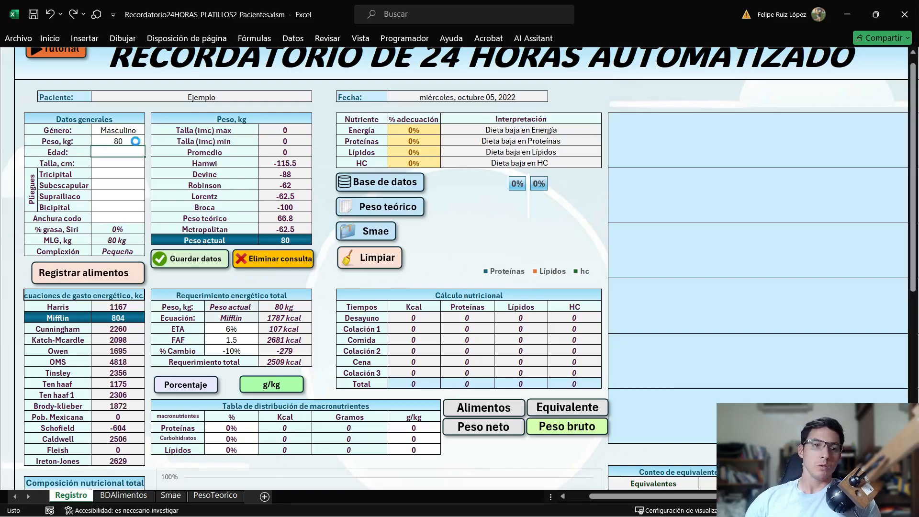
Step: Set the patient's Edad to 26 and Talla to 180 cm in the general data table
{"action": "type", "text": "26"}
{"action": "key", "text": "Return"}
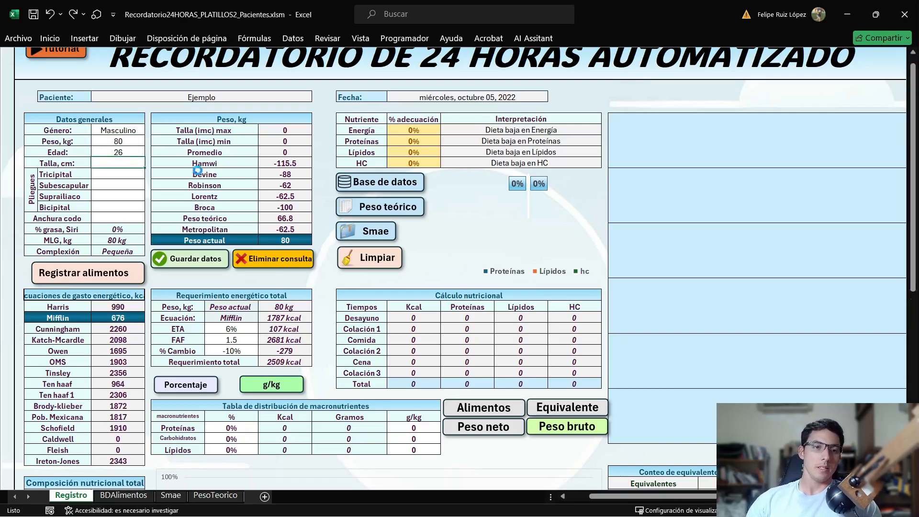
{"action": "type", "text": "180"}
{"action": "key", "text": "Return"}
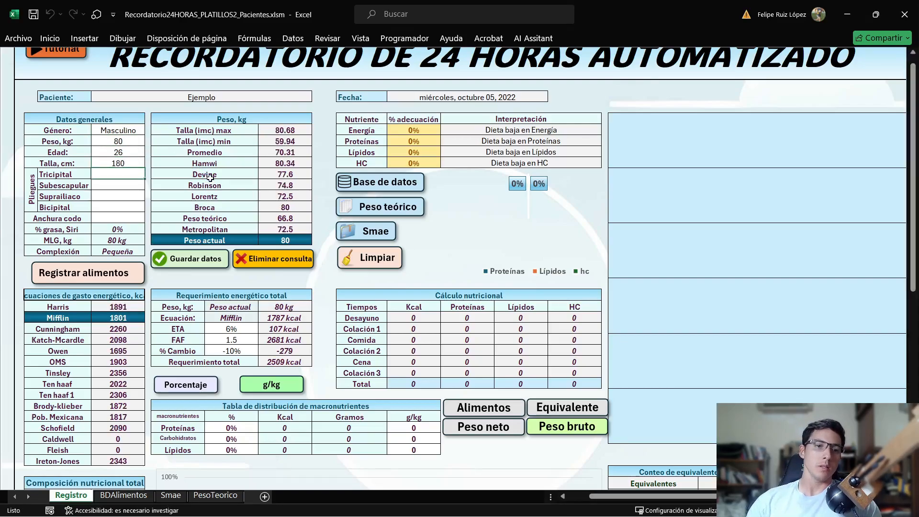
Step: Enter the skinfolds (Pliegues): Tricipital 10.5, Subescapular 10.2, Suprailiaco 10.6 and Bicipital 9.8
{"action": "type", "text": "10.5"}
{"action": "key", "text": "Return"}
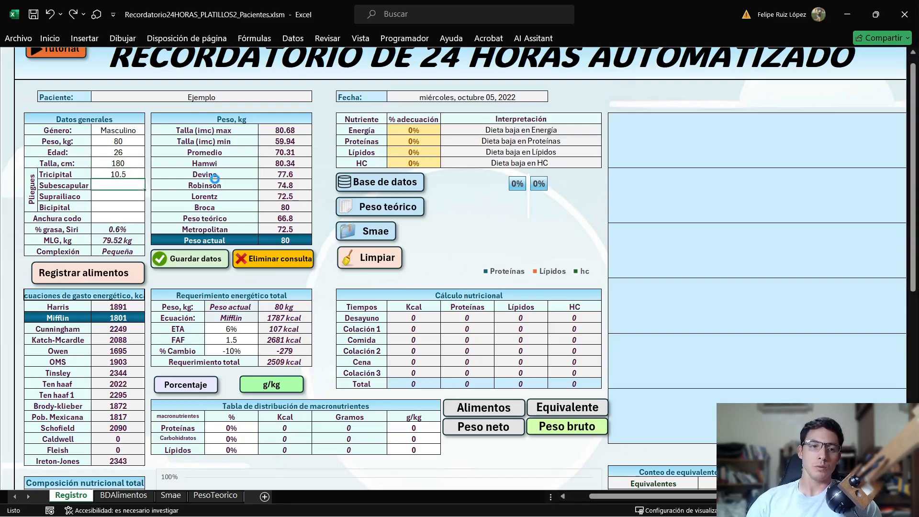
{"action": "type", "text": "10.2"}
{"action": "key", "text": "Return"}
{"action": "type", "text": "10.6"}
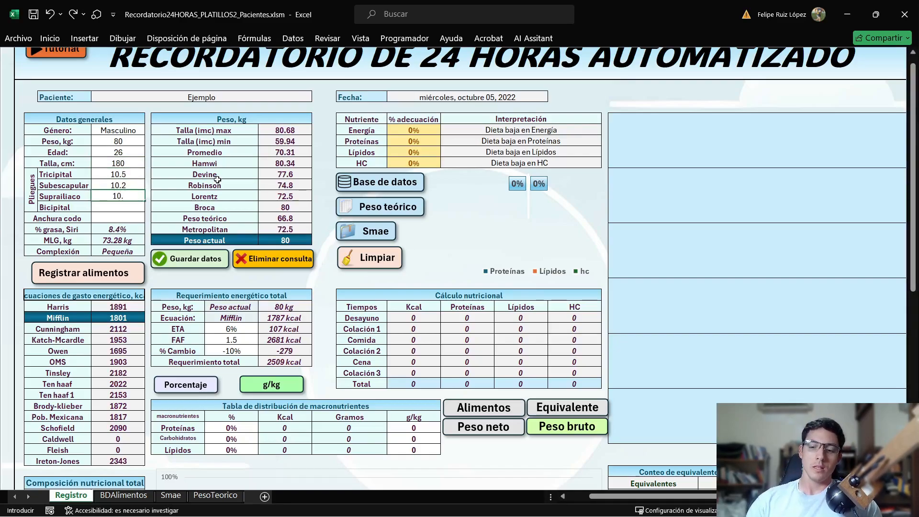
{"action": "key", "text": "Return"}
{"action": "type", "text": "9.8"}
{"action": "key", "text": "Return"}
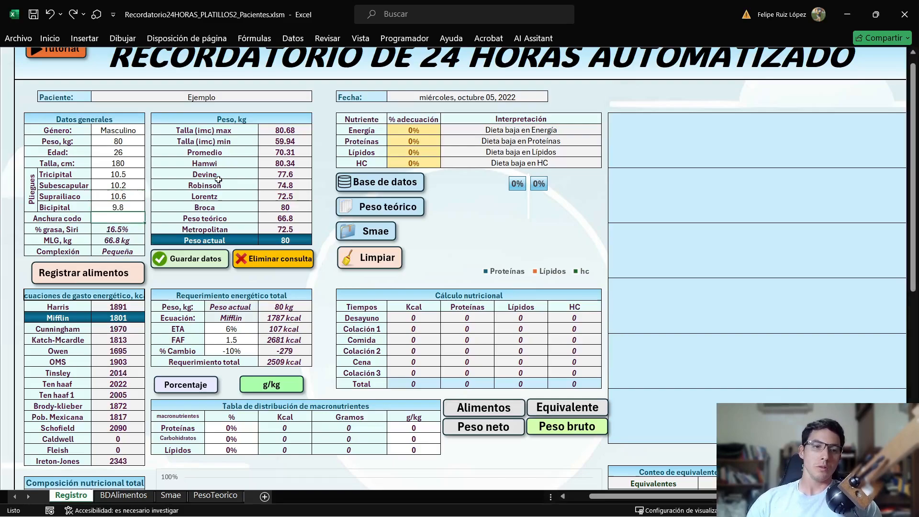
Step: Set Anchura codo to 8 and choose Peso teórico as the weight for the energy requirement
{"action": "type", "text": "8"}
{"action": "key", "text": "Return"}
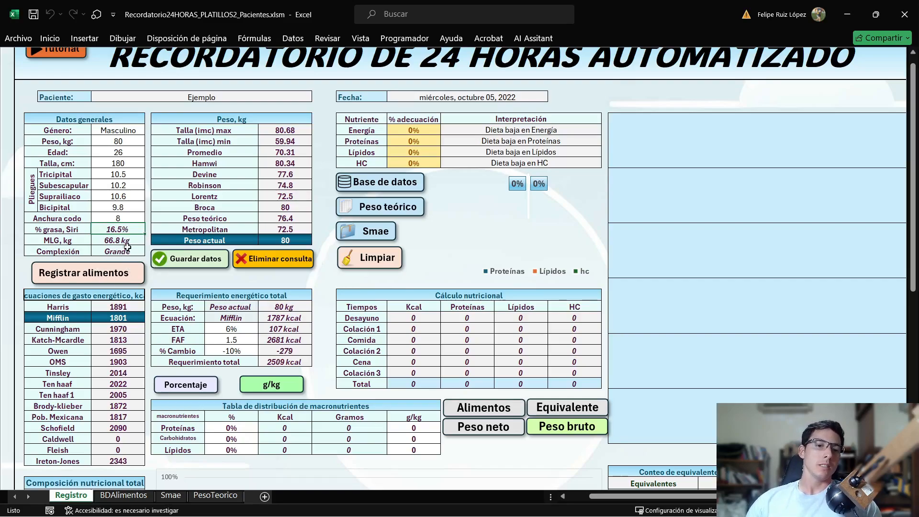
{"action": "left_click", "coordinate": [227, 219]}
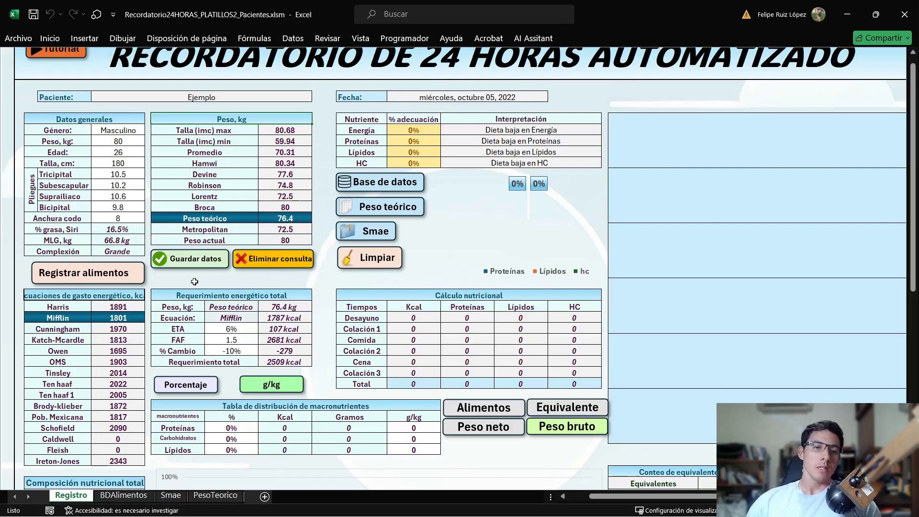
{"action": "left_click", "coordinate": [65, 275]}
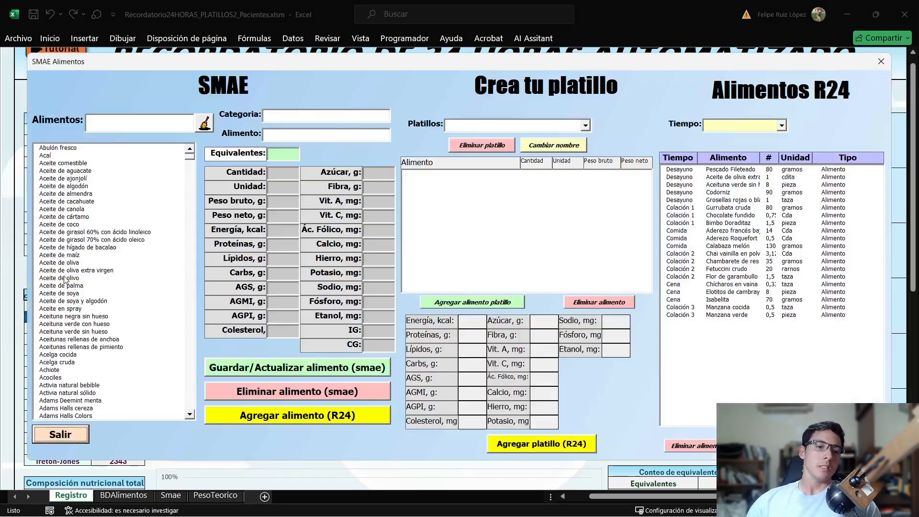
{"action": "left_click", "coordinate": [62, 436]}
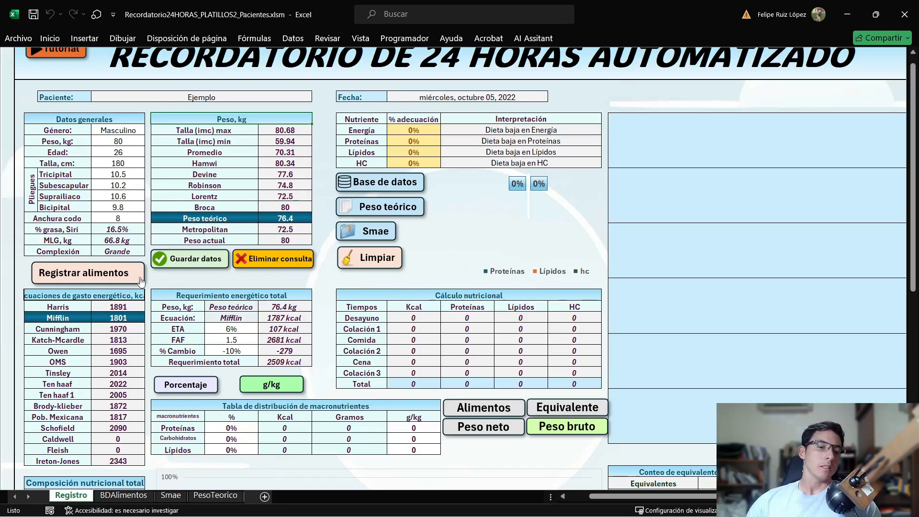
{"action": "left_click", "coordinate": [201, 264]}
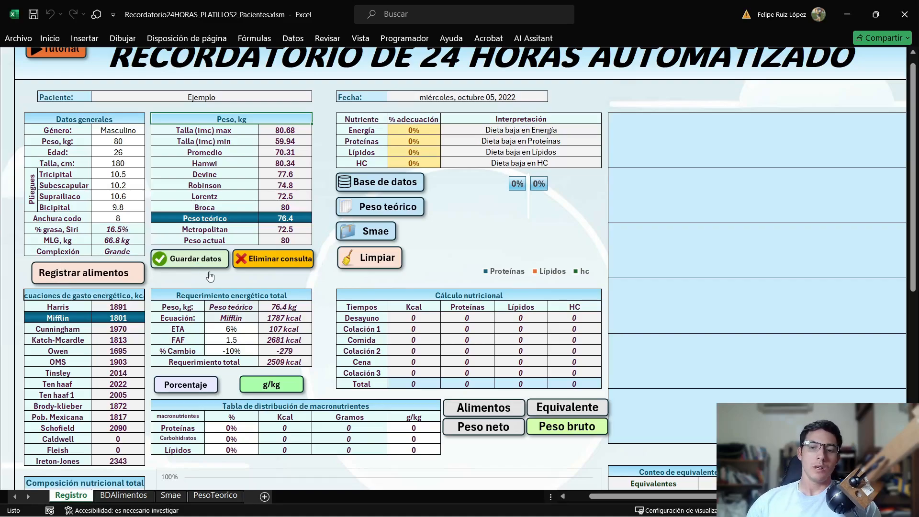
Step: Open the SMAE Alimentos food registration form and display the nutritional composition of Activia natural sólido
{"action": "left_click", "coordinate": [57, 277]}
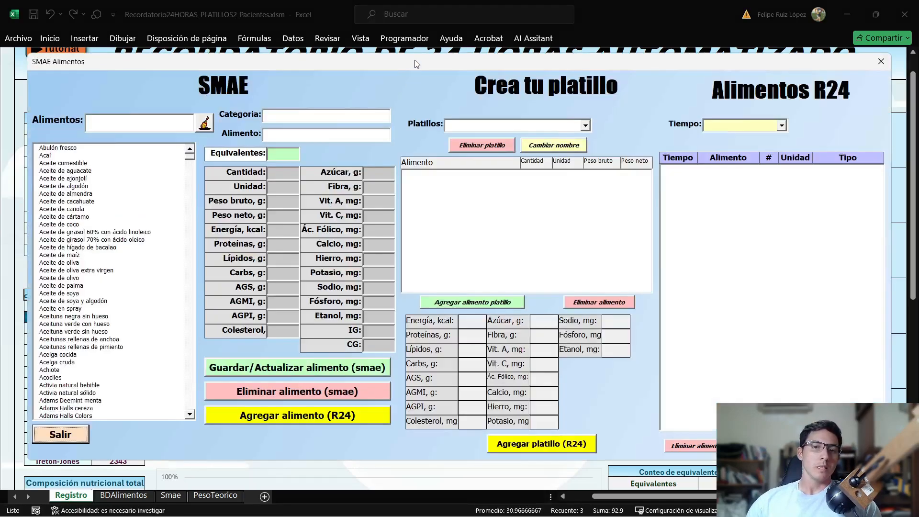
{"action": "left_click_drag", "start_coordinate": [414, 63], "coordinate": [388, 66]}
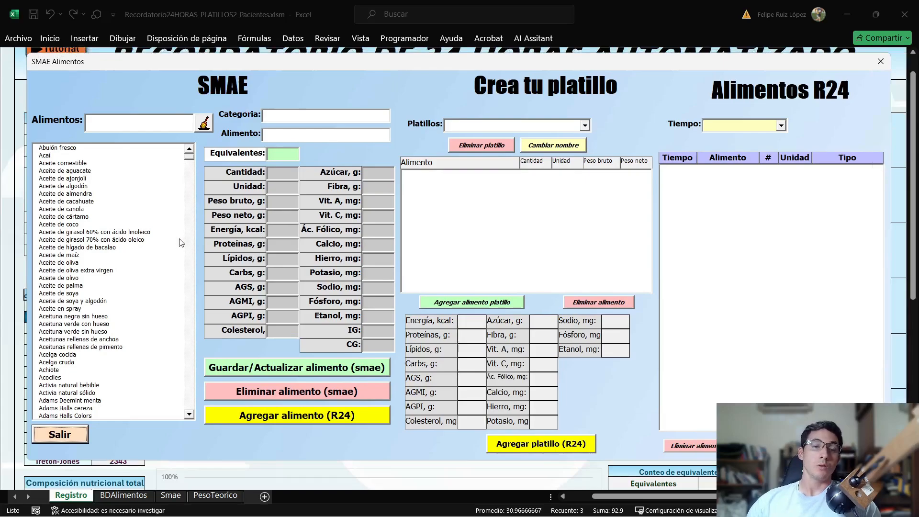
{"action": "left_click_drag", "start_coordinate": [126, 163], "coordinate": [122, 391]}
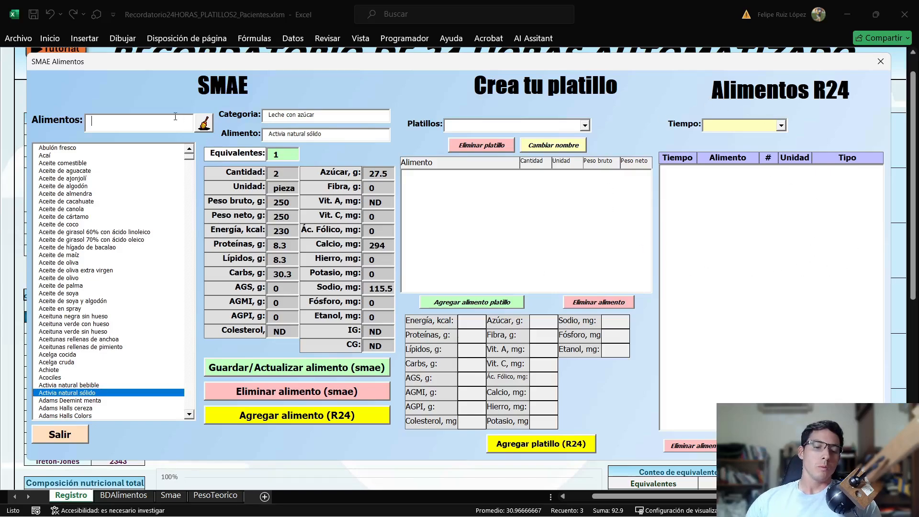
{"action": "left_click_drag", "start_coordinate": [189, 161], "coordinate": [170, 161]}
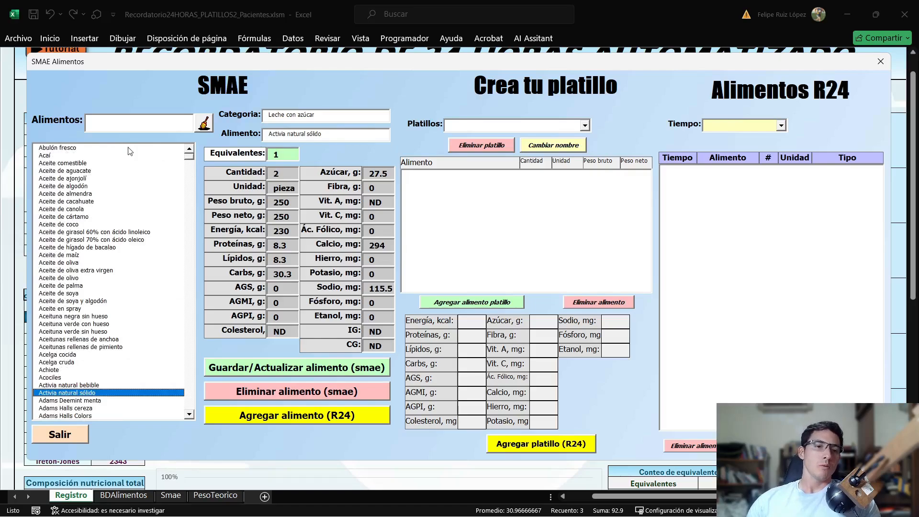
Step: Search the SMAE foods for manzana and display the composition of Galletas de manzana con pasas
{"action": "left_click", "coordinate": [135, 124]}
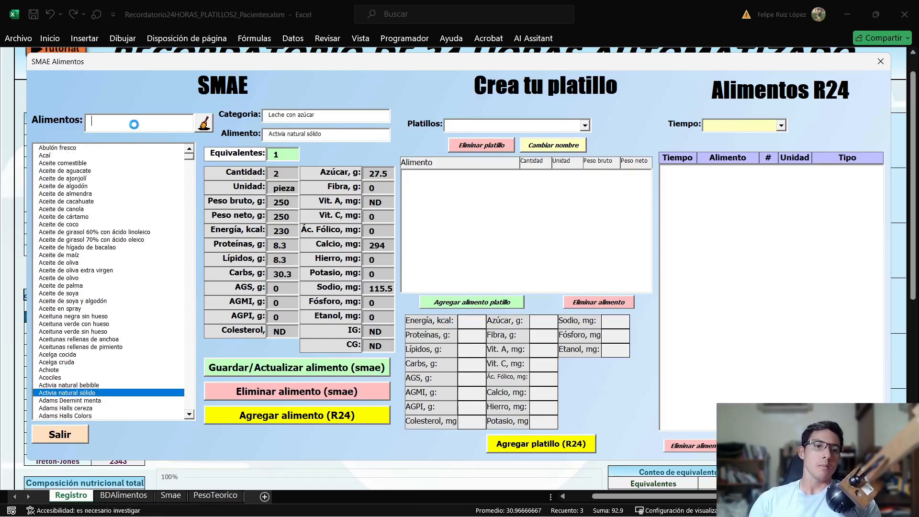
{"action": "type", "text": "manza"}
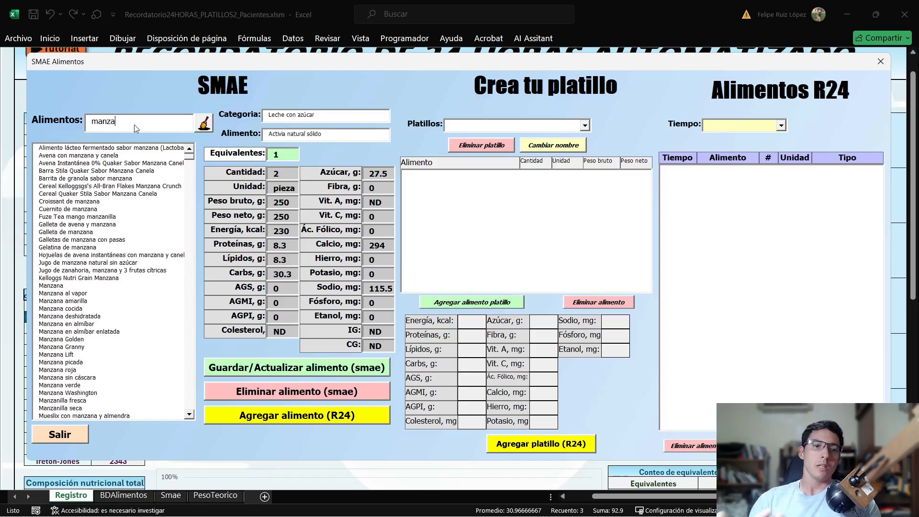
{"action": "type", "text": "na"}
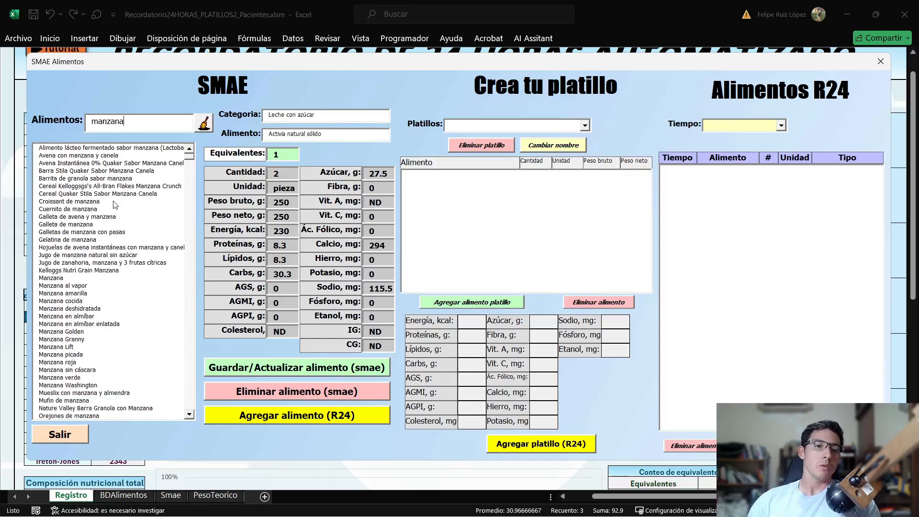
{"action": "mouse_move", "coordinate": [104, 224]}
{"action": "left_mouse_down"}
{"action": "mouse_move", "coordinate": [92, 252]}
{"action": "mouse_move", "coordinate": [91, 232]}
{"action": "left_mouse_up"}
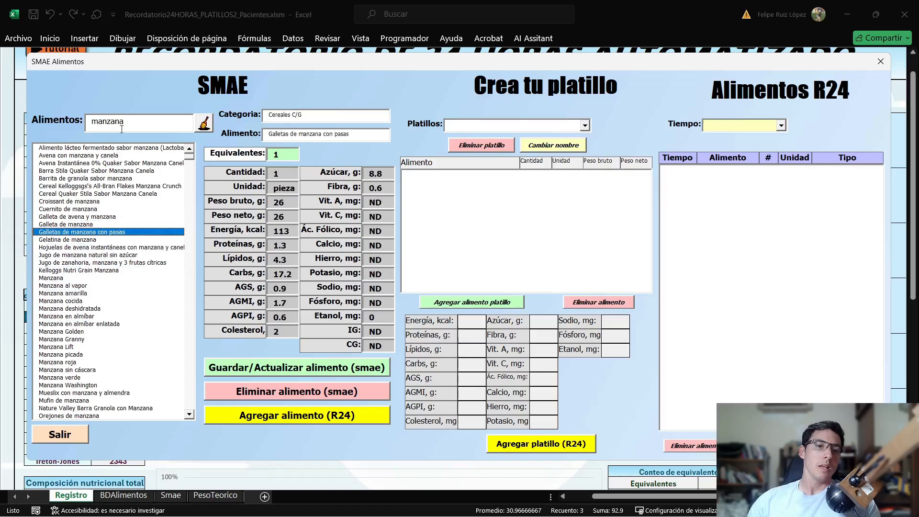
Step: Narrow the food search to manzana roja and load the nutritional composition of Manzana roja
{"action": "double_click", "coordinate": [93, 124]}
{"action": "left_click", "coordinate": [151, 123]}
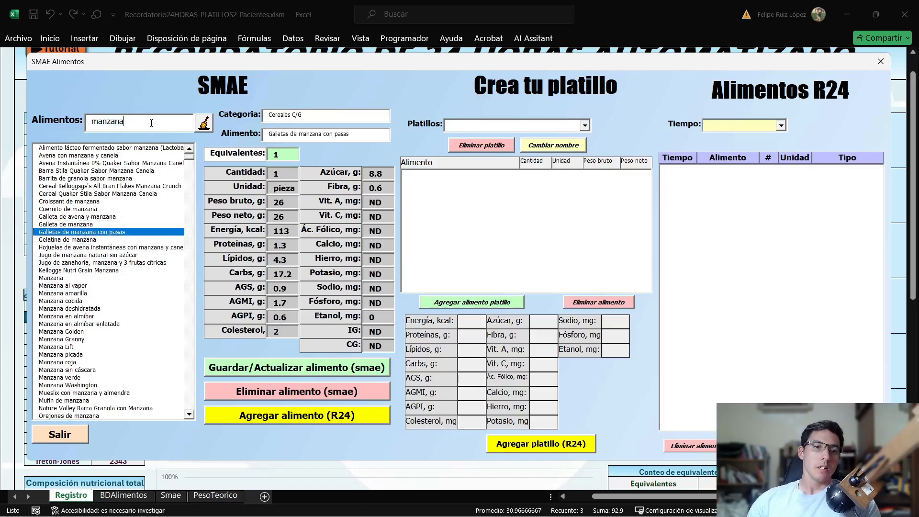
{"action": "type", "text": "roja"}
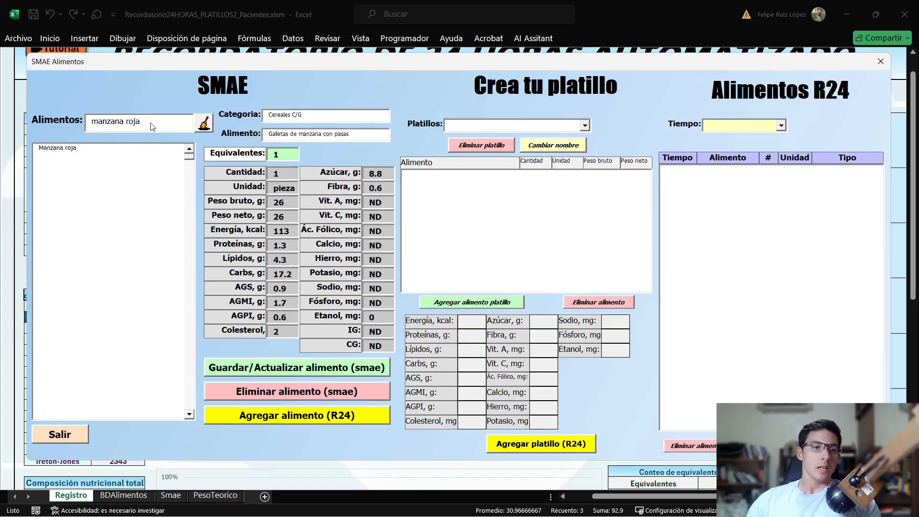
{"action": "left_click", "coordinate": [63, 149]}
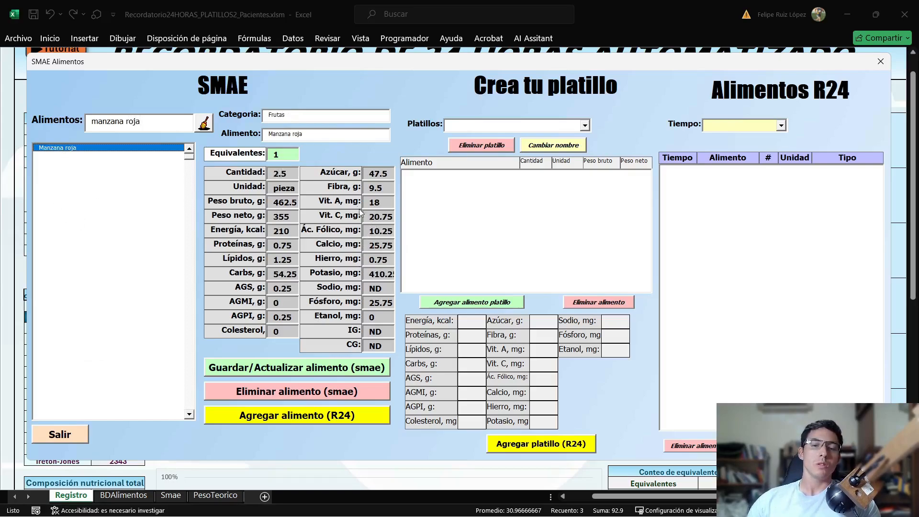
Step: Recalculate Manzana roja's composition for 2.5 equivalents and clear the food search
{"action": "left_click_drag", "start_coordinate": [283, 152], "coordinate": [264, 153]}
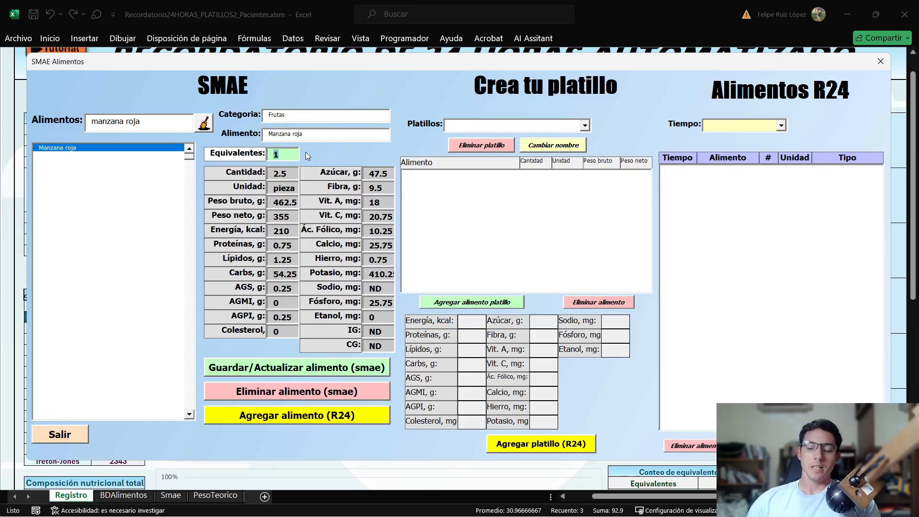
{"action": "type", "text": "2.5"}
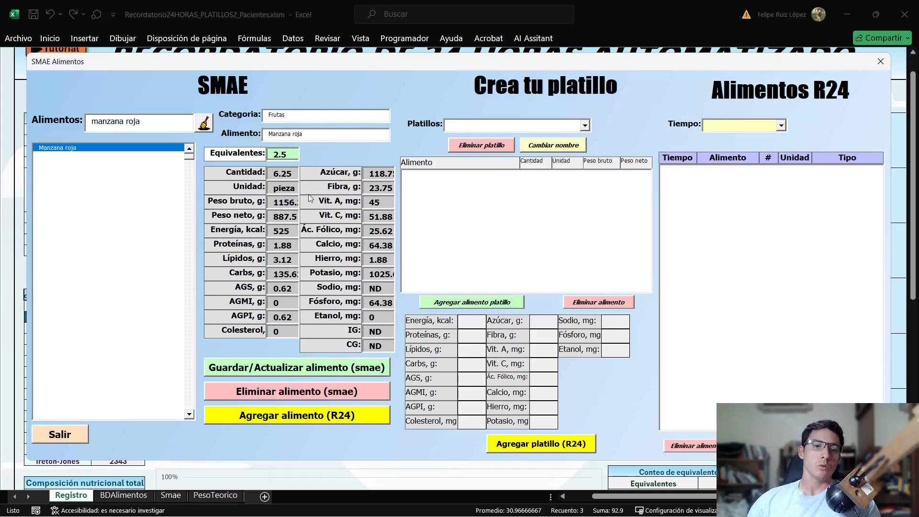
{"action": "left_click", "coordinate": [203, 124]}
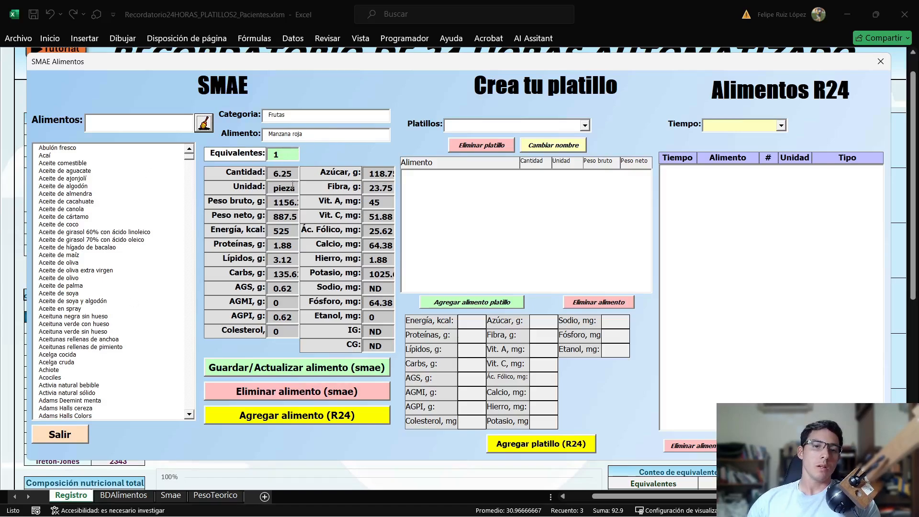
Step: Search the SMAE foods again for manzana roja and reload its composition for 1 equivalent
{"action": "left_click_drag", "start_coordinate": [288, 158], "coordinate": [262, 157]}
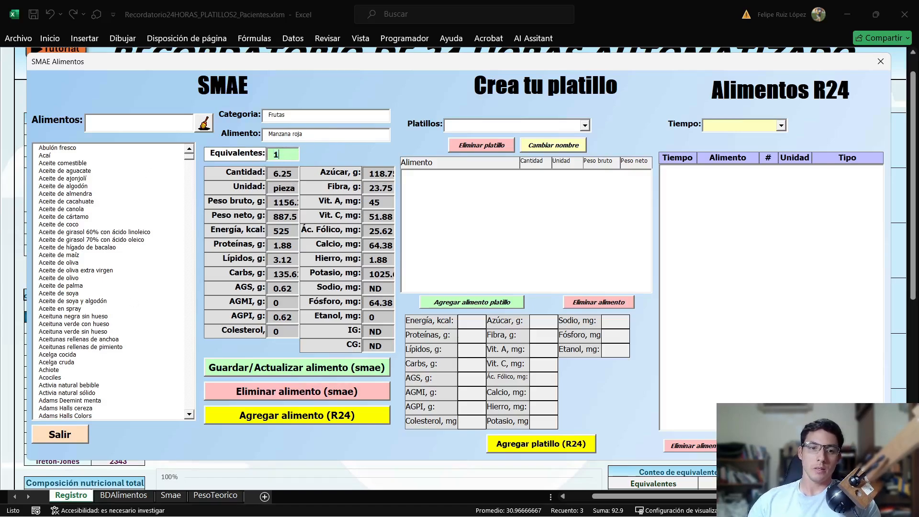
{"action": "left_click", "coordinate": [162, 208]}
{"action": "type", "text": "manzanaz roja"}
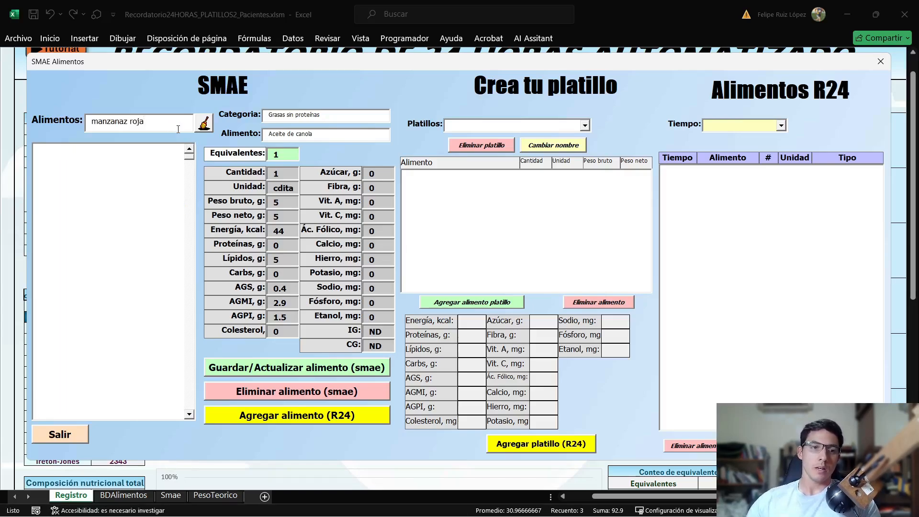
{"action": "left_click_drag", "start_coordinate": [144, 122], "coordinate": [118, 127]}
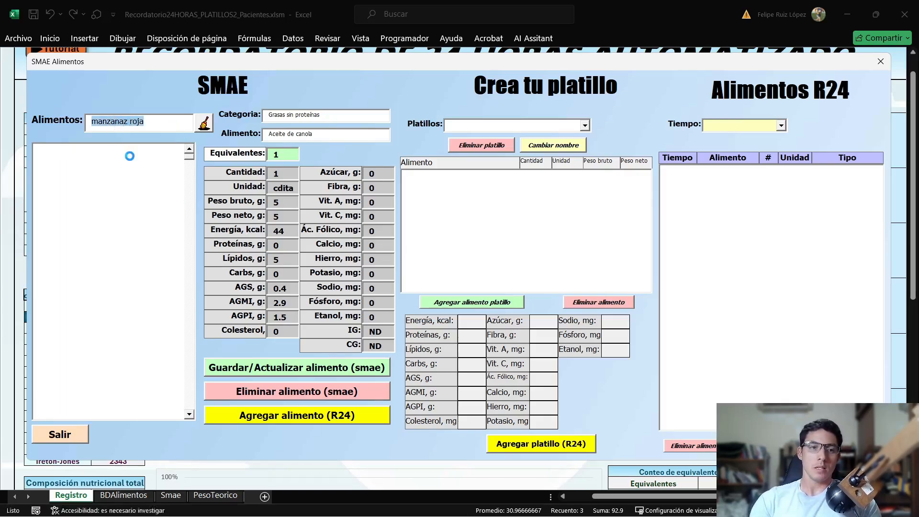
{"action": "type", "text": "manzana roja"}
{"action": "left_click", "coordinate": [94, 148]}
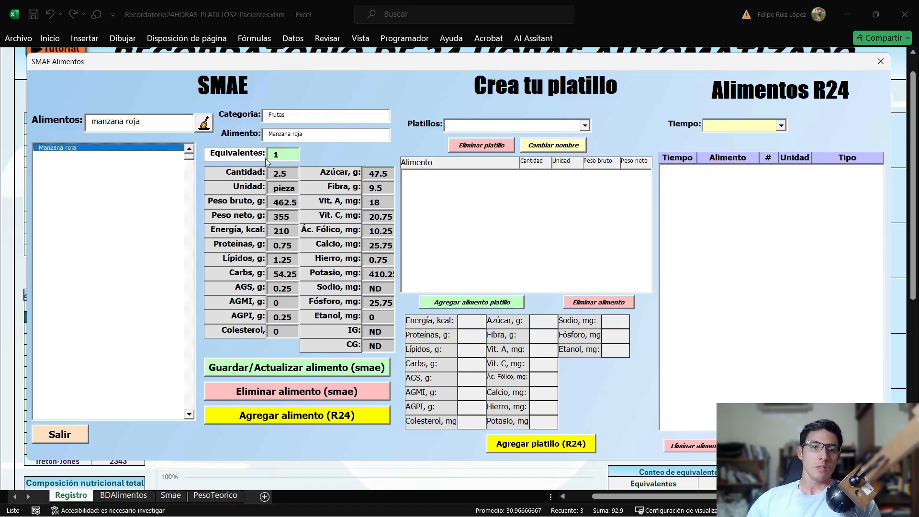
Step: Set Manzana roja's Cantidad to 3 and save the updated food in SMAE, confirming the update
{"action": "left_click_drag", "start_coordinate": [288, 175], "coordinate": [252, 177]}
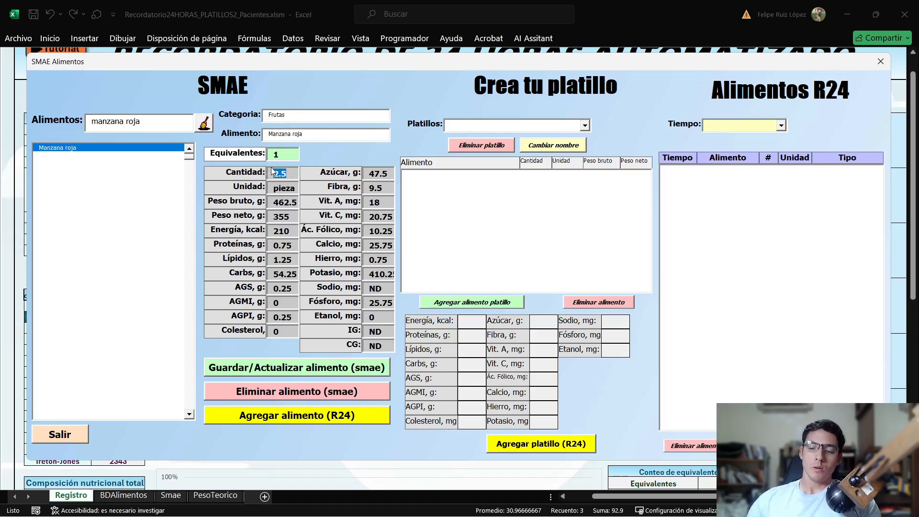
{"action": "key", "text": "Tab"}
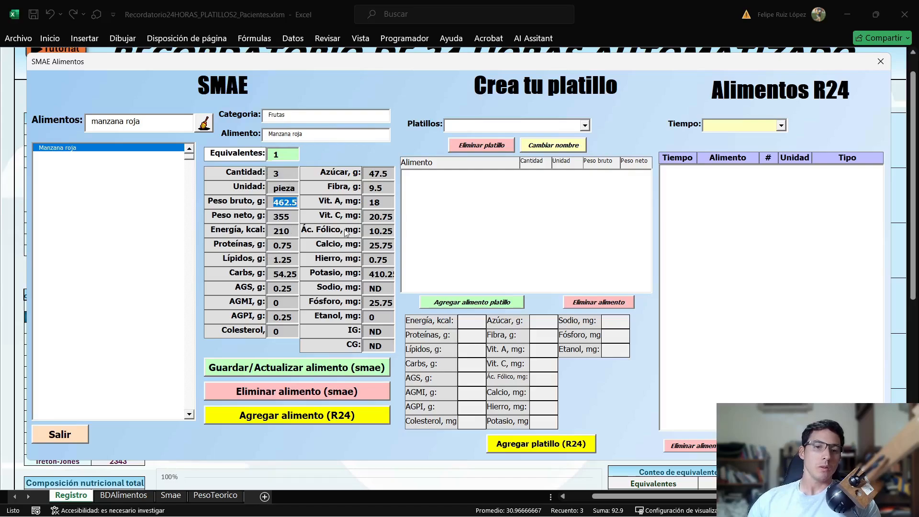
{"action": "left_click", "coordinate": [325, 371]}
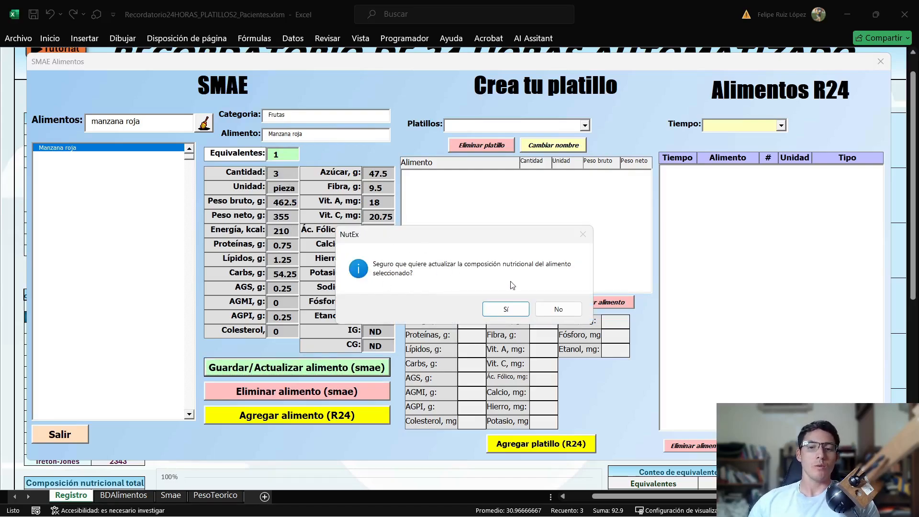
{"action": "left_click", "coordinate": [507, 309]}
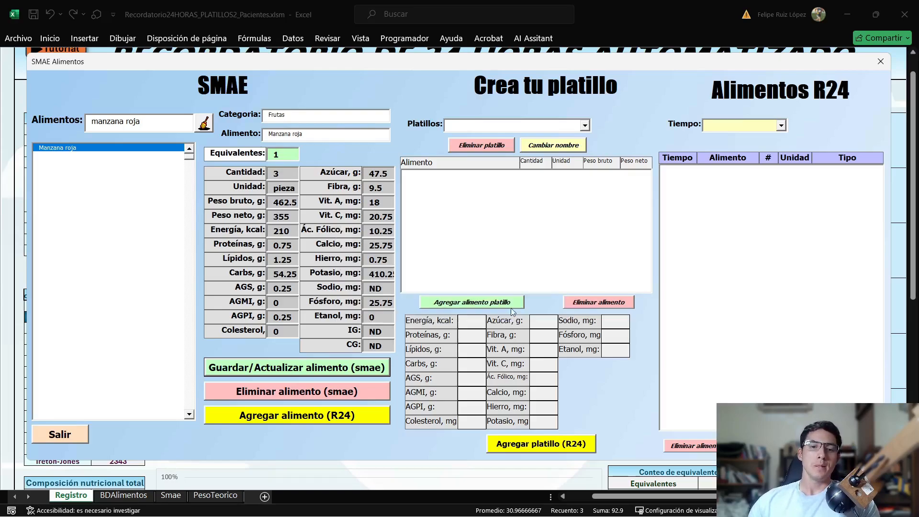
Step: Reselect Manzana roja, set its Cantidad to 2.5 and save the food in SMAE, confirming the update
{"action": "left_click", "coordinate": [58, 414]}
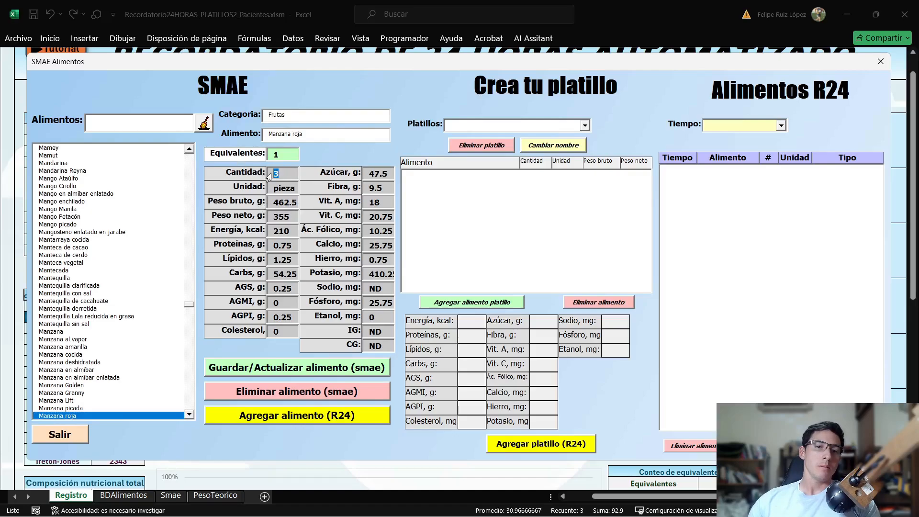
{"action": "type", "text": "2.5"}
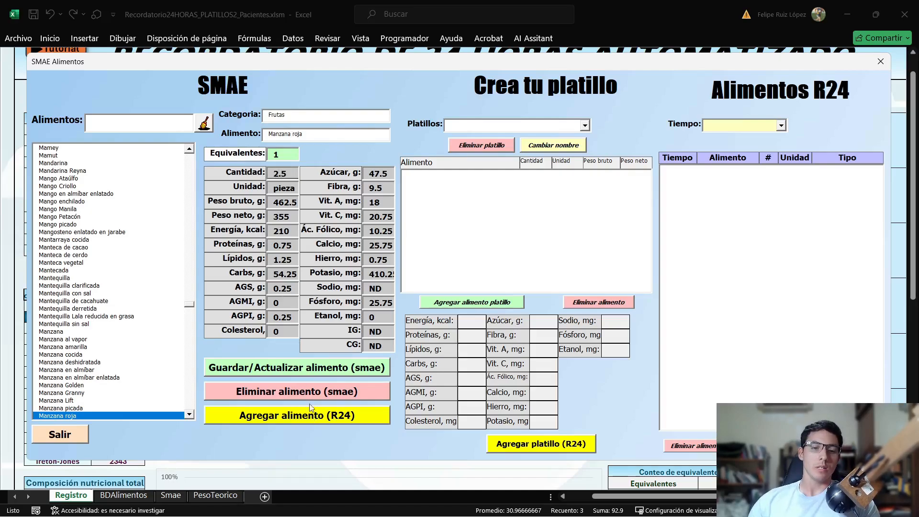
{"action": "left_click", "coordinate": [313, 371]}
{"action": "left_click", "coordinate": [501, 307]}
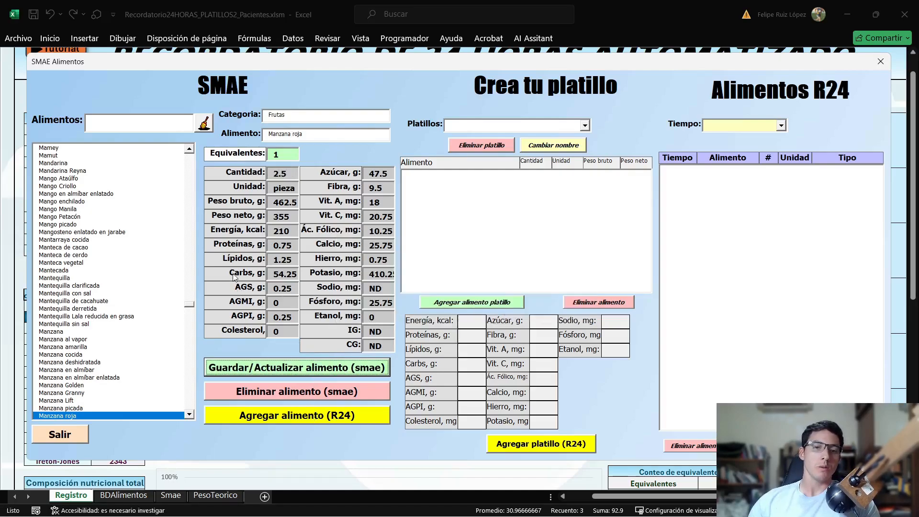
Step: Create a new Frutas food named ejemploalimento from Mango Manila's values and save it in SMAE, confirming the addition
{"action": "left_click", "coordinate": [137, 209]}
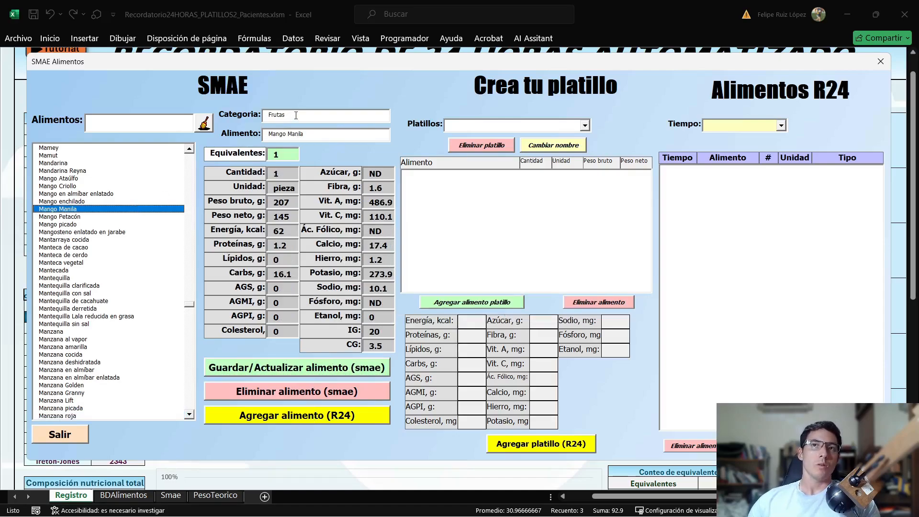
{"action": "left_click_drag", "start_coordinate": [296, 115], "coordinate": [233, 111]}
{"action": "left_click_drag", "start_coordinate": [315, 140], "coordinate": [260, 127]}
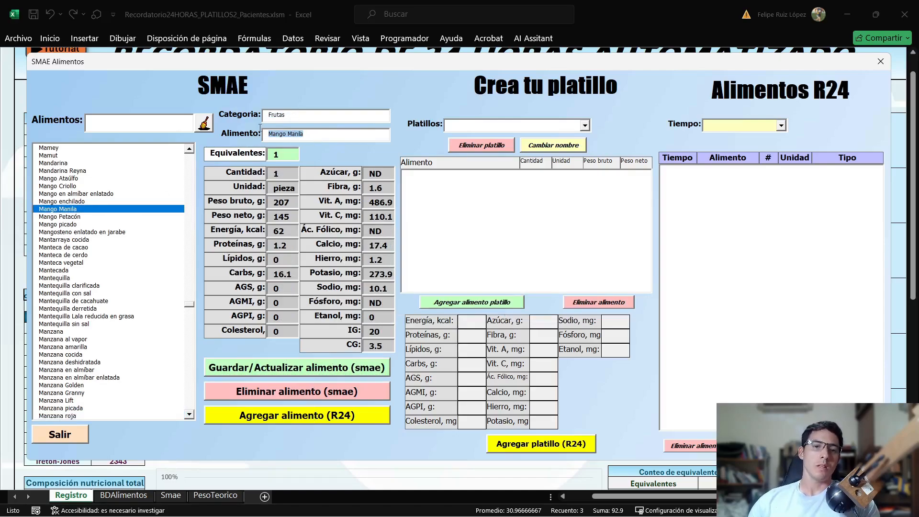
{"action": "type", "text": "ejemplo"}
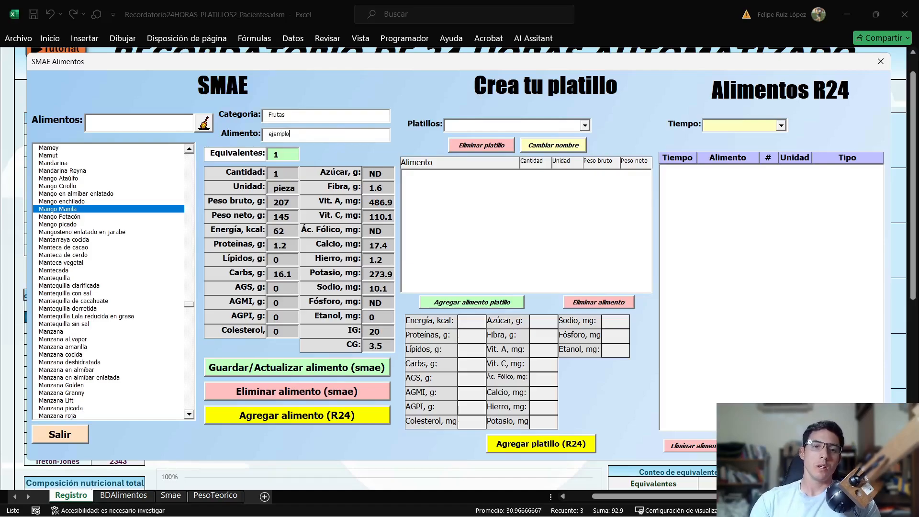
{"action": "type", "text": "alimento"}
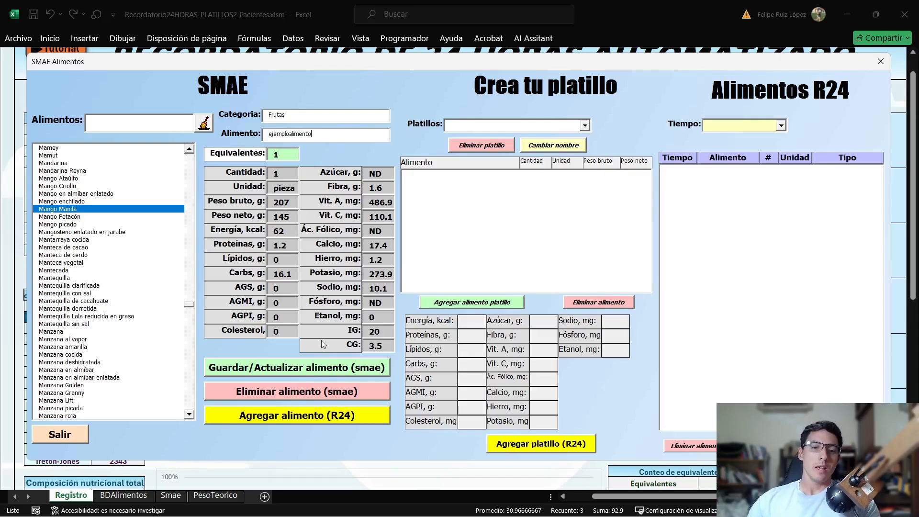
{"action": "left_click", "coordinate": [294, 373]}
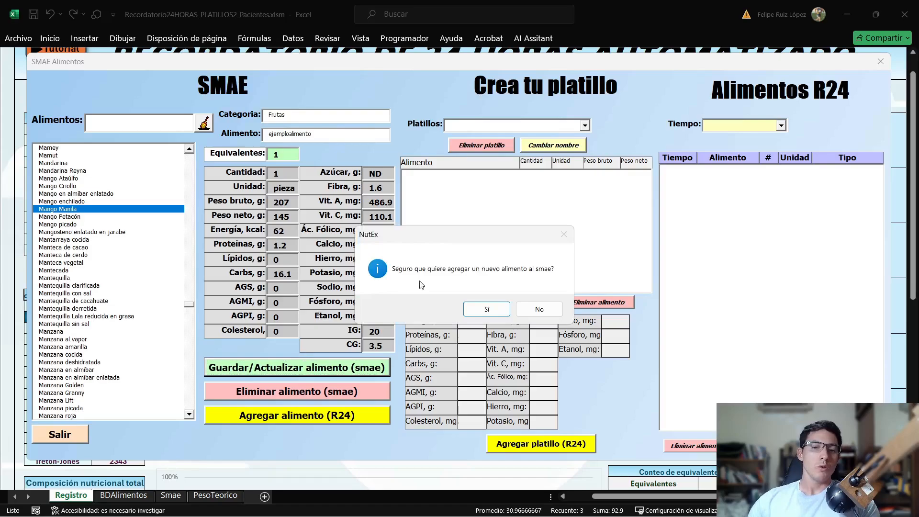
{"action": "left_click", "coordinate": [506, 313]}
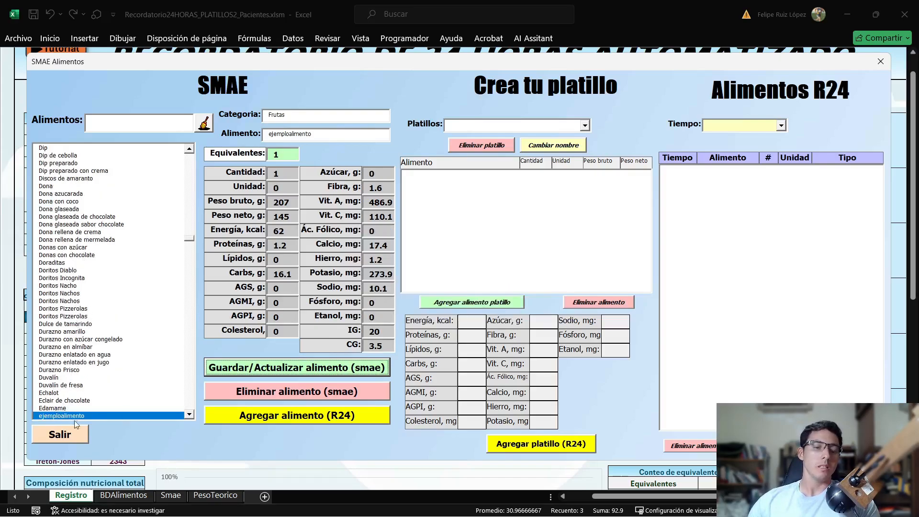
Step: Select the ejemploalimento food in the SMAE list and delete it from SMAE, confirming the deletion
{"action": "left_click", "coordinate": [76, 411]}
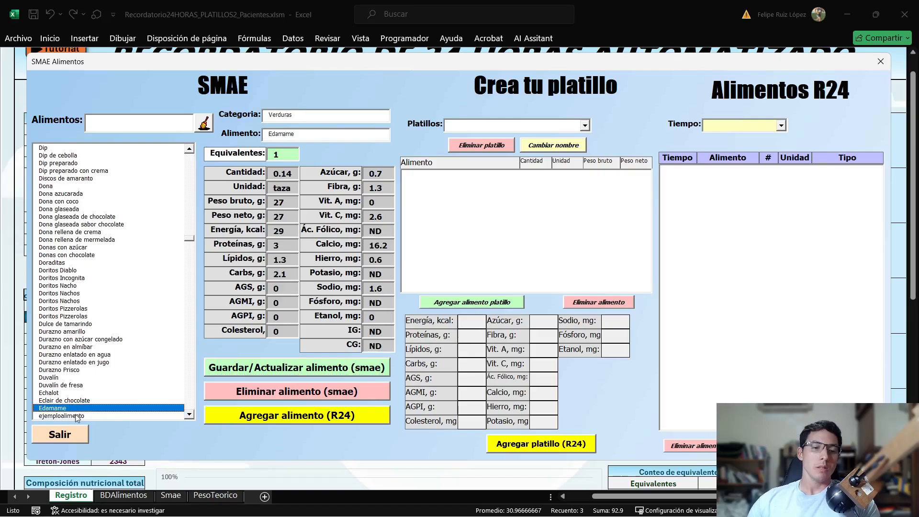
{"action": "left_click", "coordinate": [76, 415]}
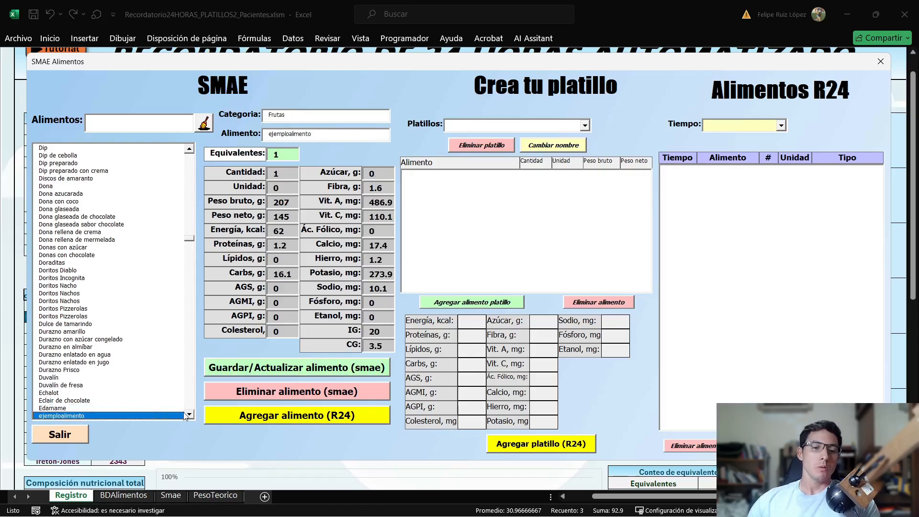
{"action": "left_click", "coordinate": [257, 392]}
{"action": "left_click", "coordinate": [492, 313]}
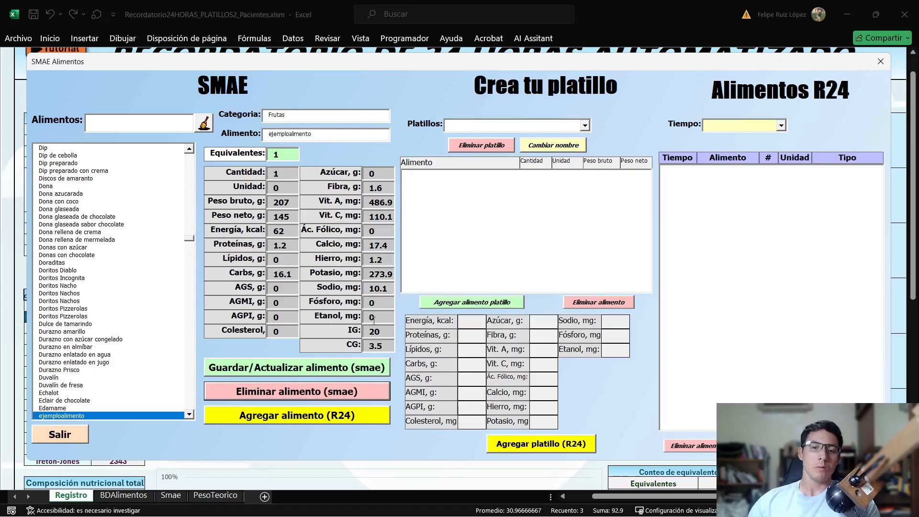
Step: Search the SMAE foods for ejemplo to check the deletion, and clear the search
{"action": "left_click", "coordinate": [121, 120]}
{"action": "type", "text": "ejemplo"}
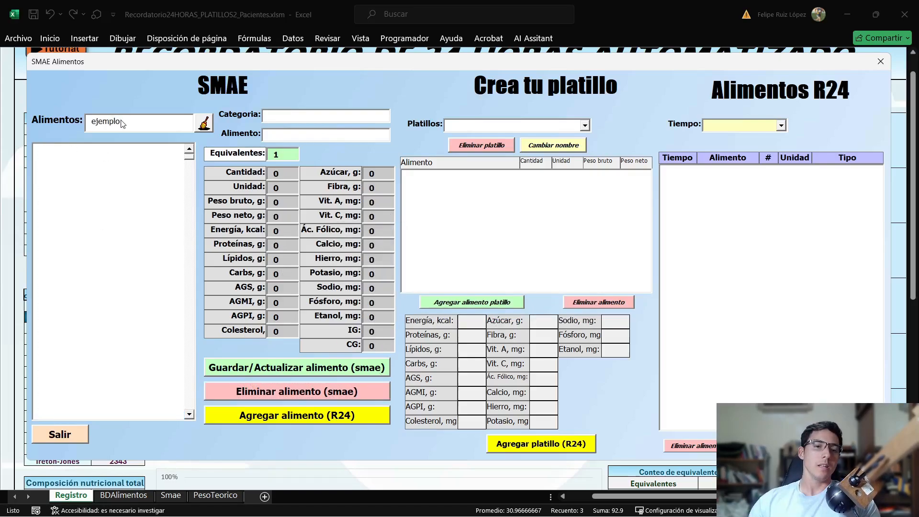
{"action": "left_click", "coordinate": [204, 126]}
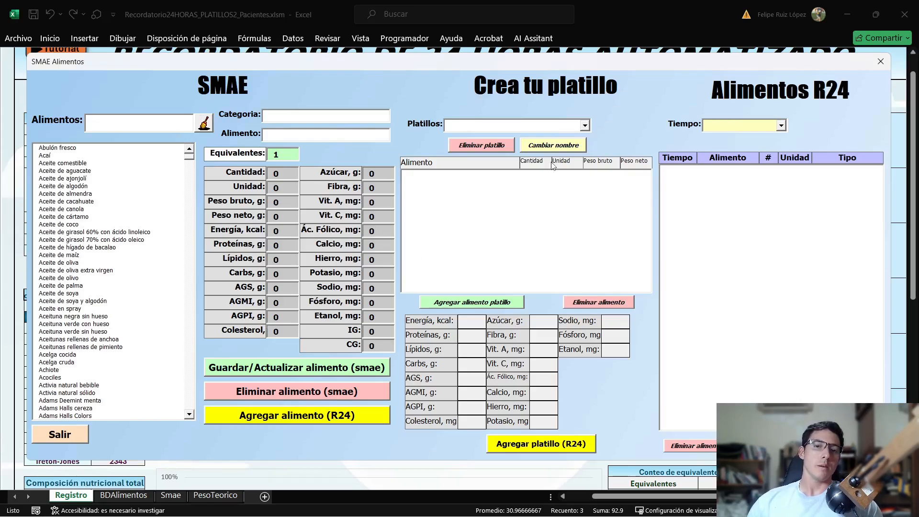
Step: Load the saved dishes Azaar and licuado de plátano to examine their ingredients and nutritional composition
{"action": "left_click", "coordinate": [584, 125]}
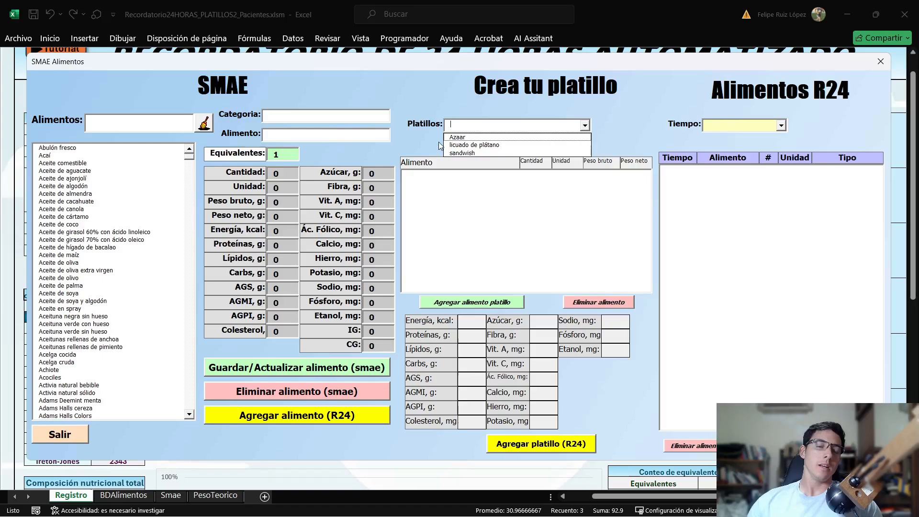
{"action": "left_click", "coordinate": [466, 138]}
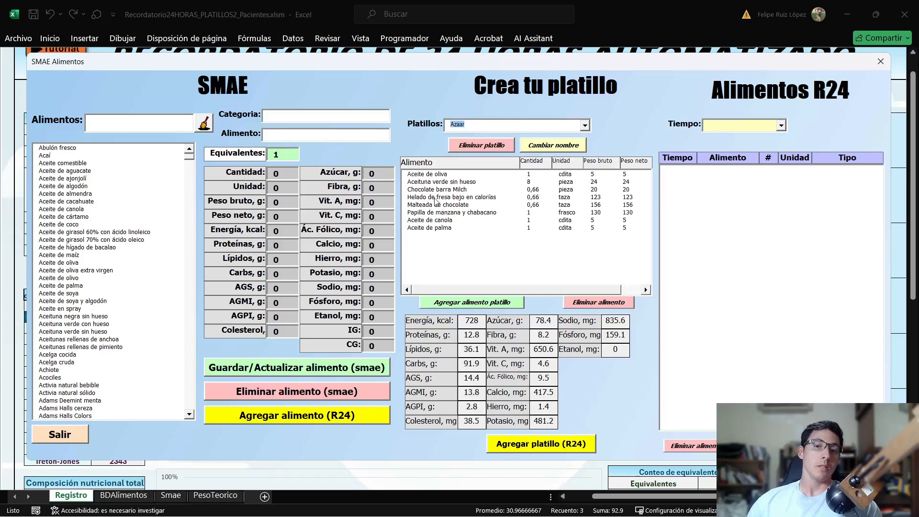
{"action": "left_click", "coordinate": [456, 124]}
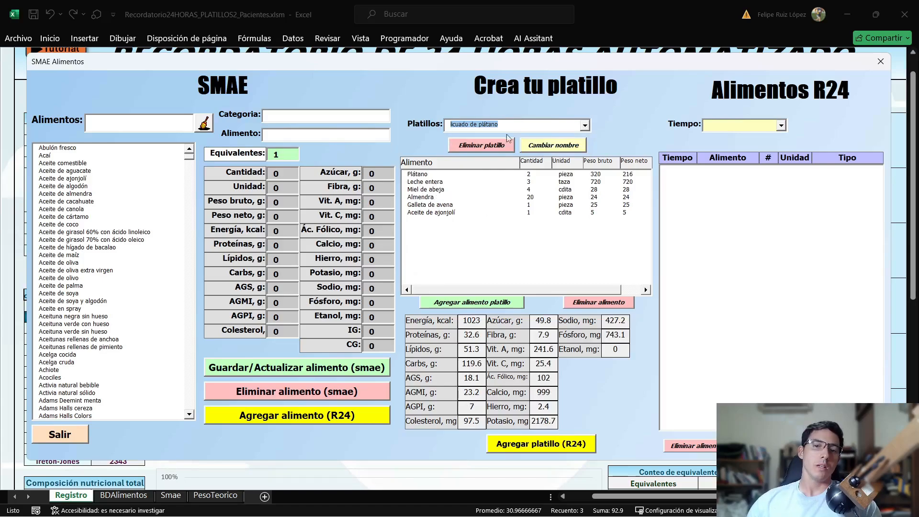
Step: Replace the loaded dish name with platillo ejemplo to start a new empty dish
{"action": "left_click", "coordinate": [536, 123]}
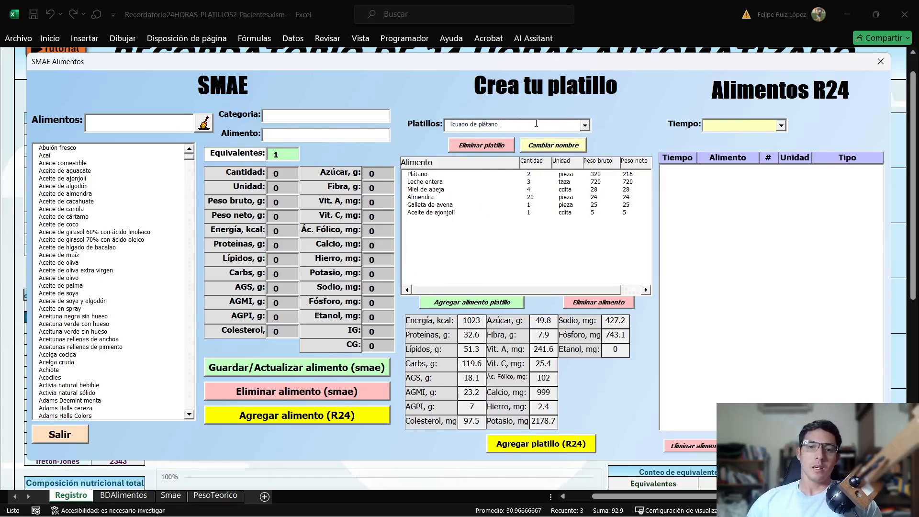
{"action": "left_click_drag", "start_coordinate": [536, 123], "coordinate": [397, 122]}
{"action": "type", "text": "ejemploplati"}
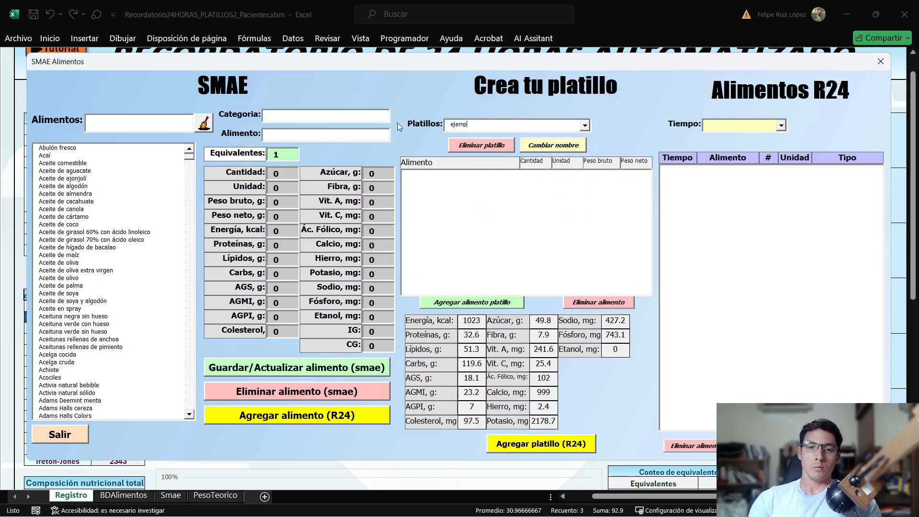
{"action": "key", "text": "BackSpace"}
{"action": "key", "text": "BackSpace"}
{"action": "key", "text": "BackSpace"}
{"action": "key", "text": "BackSpace"}
{"action": "key", "text": "BackSpace"}
{"action": "key", "text": "BackSpace"}
{"action": "key", "text": "BackSpace"}
{"action": "key", "text": "BackSpace"}
{"action": "key", "text": "BackSpace"}
{"action": "key", "text": "BackSpace"}
{"action": "key", "text": "BackSpace"}
{"action": "key", "text": "BackSpace"}
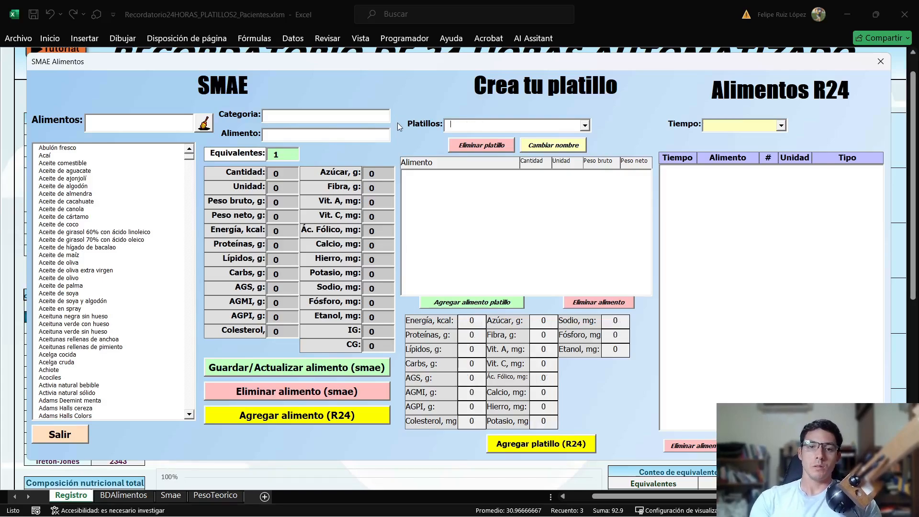
{"action": "type", "text": "platillo ejemplo"}
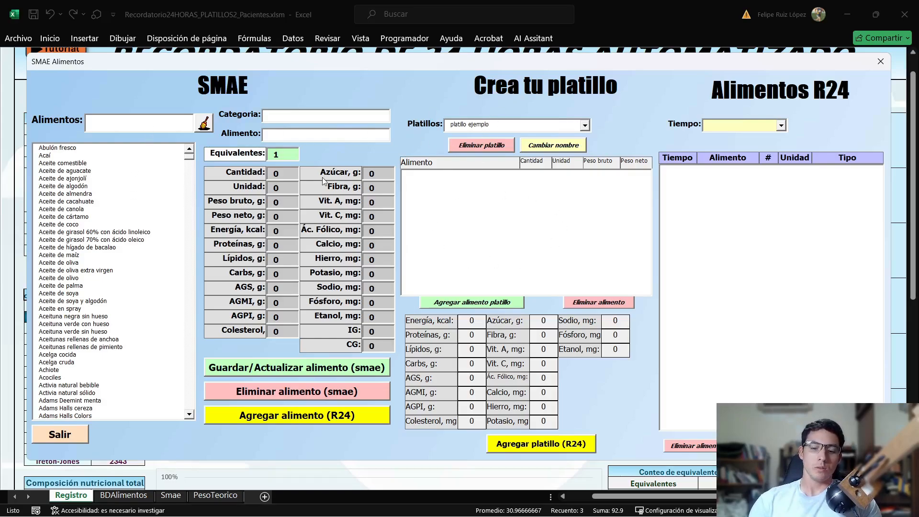
Step: Search SMAE for manzana ro and add 2 equivalents of Manzana roja to platillo ejemplo
{"action": "type", "text": "manzan roja"}
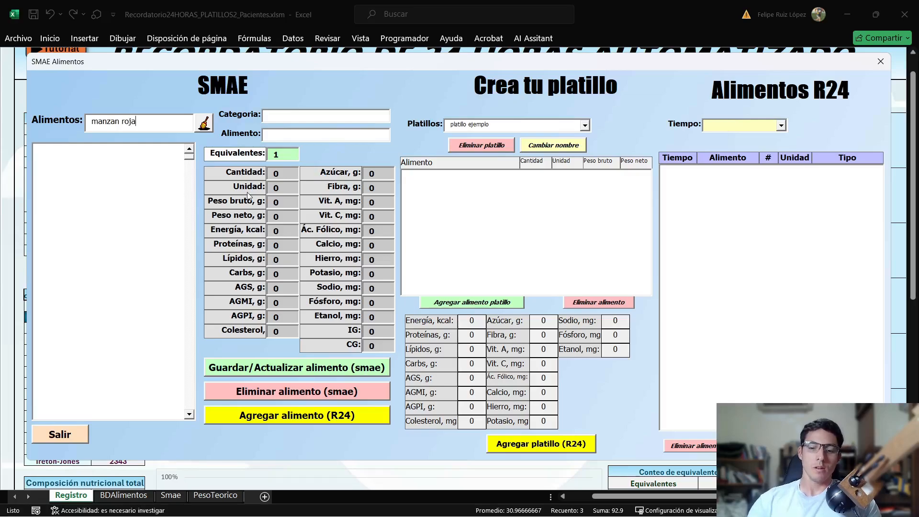
{"action": "key", "text": "BackSpace"}
{"action": "key", "text": "BackSpace"}
{"action": "key", "text": "BackSpace"}
{"action": "key", "text": "BackSpace"}
{"action": "type", "text": "a ro"}
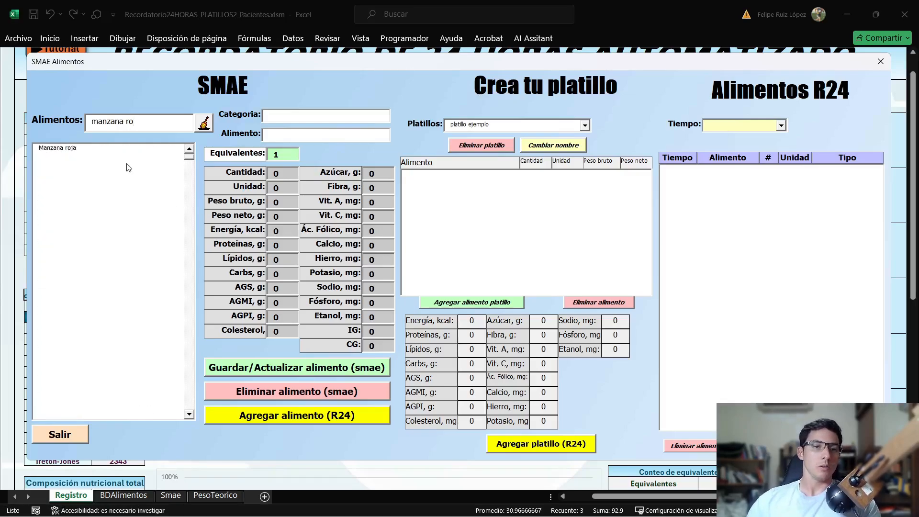
{"action": "left_click", "coordinate": [127, 147]}
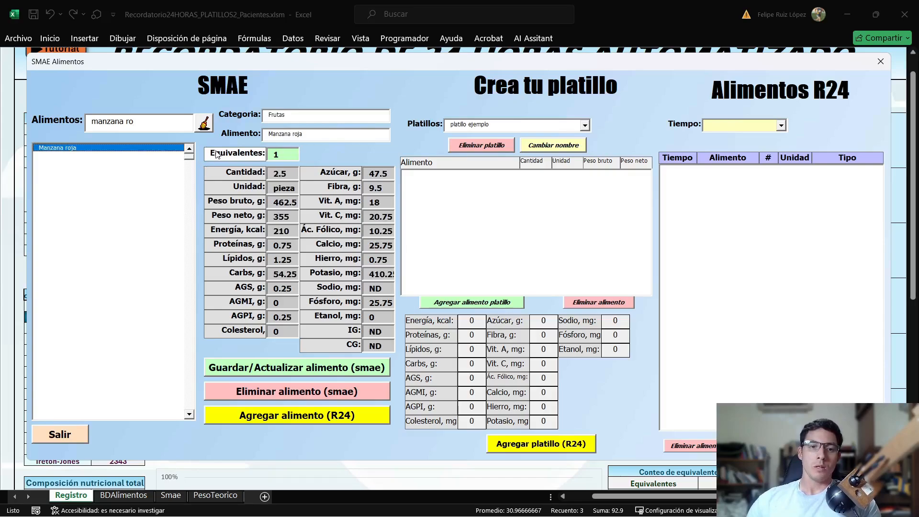
{"action": "type", "text": "2"}
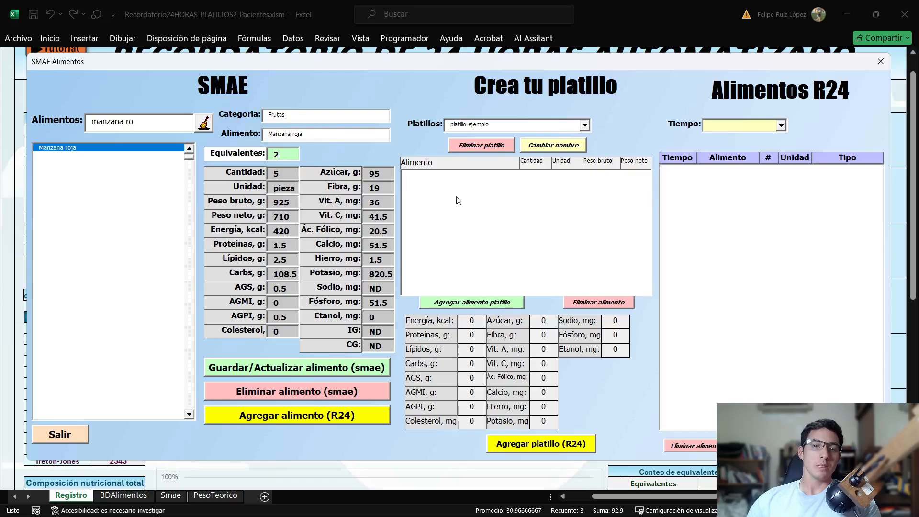
{"action": "left_click", "coordinate": [446, 305]}
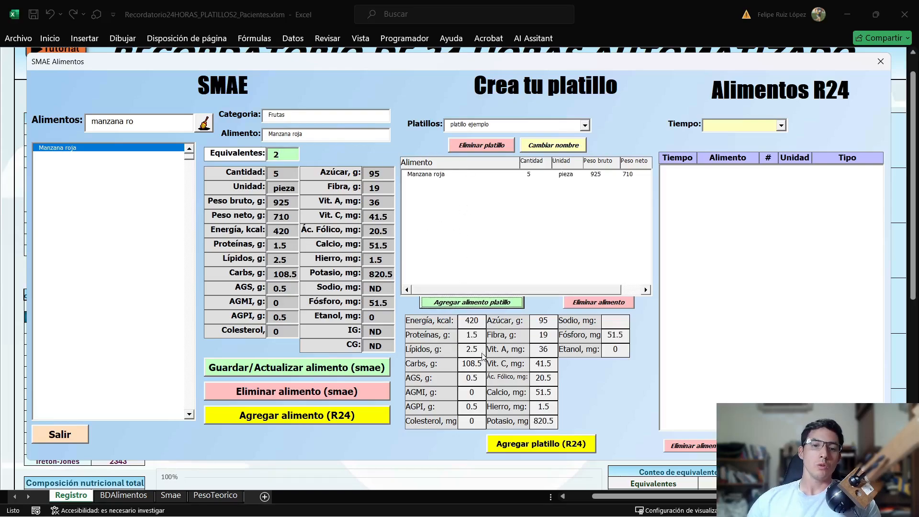
Step: Search SMAE for salsa and add 1 equivalent of Salsa blanca to platillo ejemplo
{"action": "left_click", "coordinate": [206, 123]}
{"action": "type", "text": "salsa"}
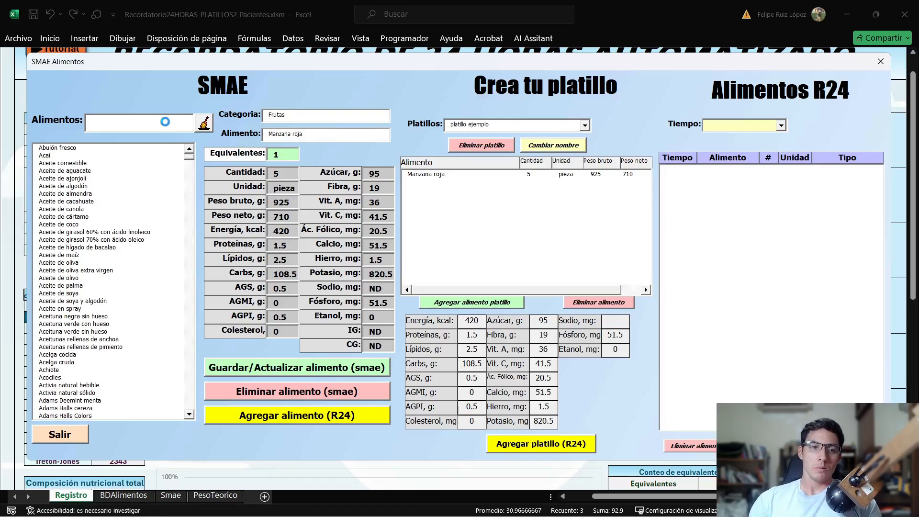
{"action": "left_click", "coordinate": [71, 185]}
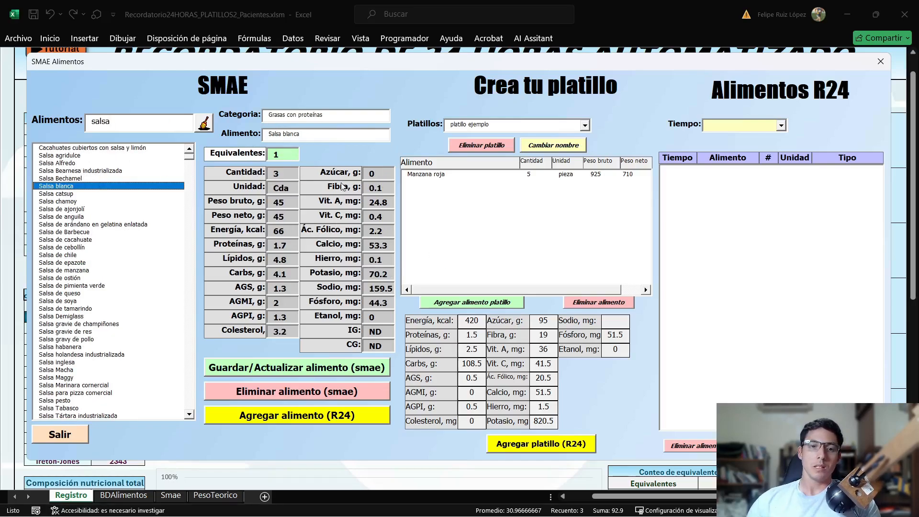
{"action": "left_click", "coordinate": [486, 304]}
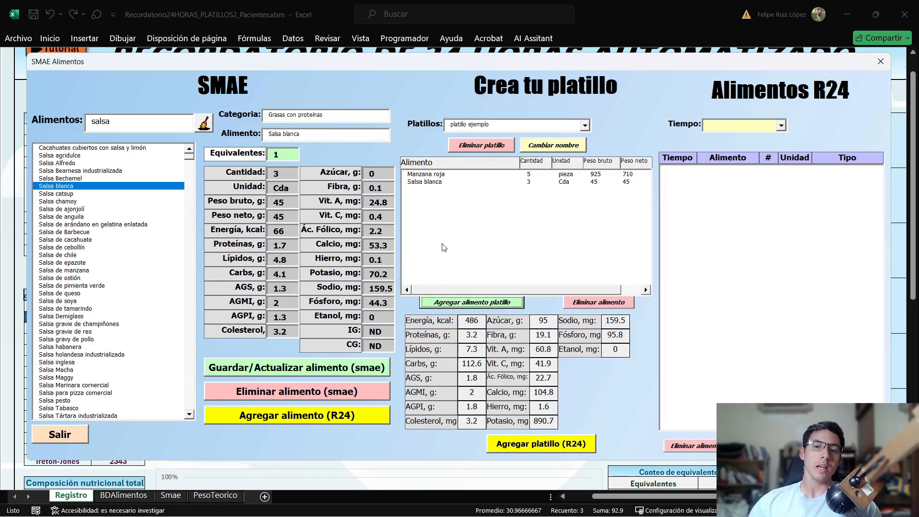
Step: Remove Salsa blanca from platillo ejemplo, confirming the deletion
{"action": "left_click", "coordinate": [432, 183]}
{"action": "left_click", "coordinate": [575, 300]}
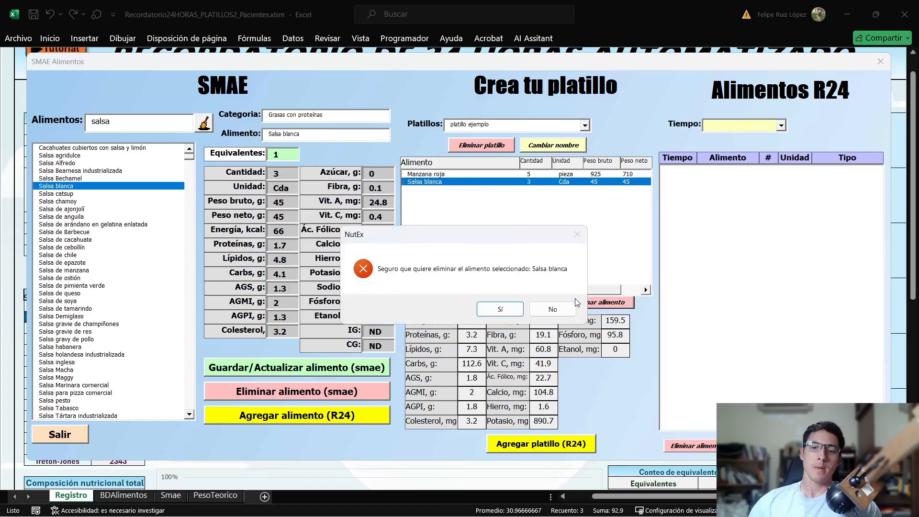
{"action": "left_click", "coordinate": [501, 308]}
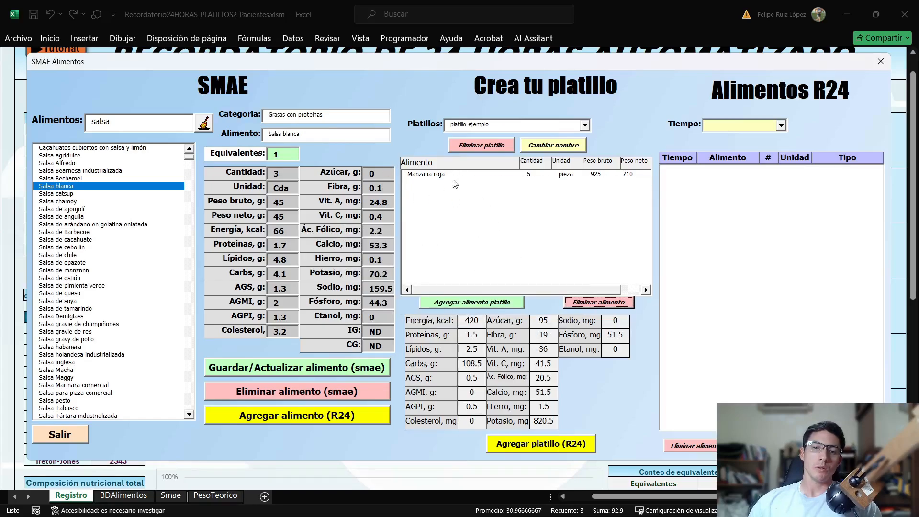
Step: Add 1 equivalent of Salsa gravie de res to platillo ejemplo
{"action": "left_click_drag", "start_coordinate": [118, 204], "coordinate": [111, 331]}
{"action": "double_click", "coordinate": [284, 153]}
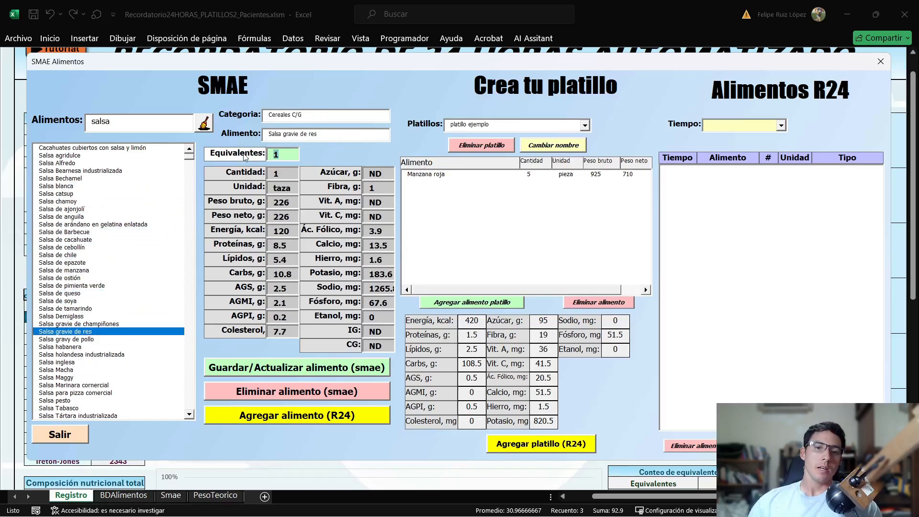
{"action": "left_click", "coordinate": [454, 307]}
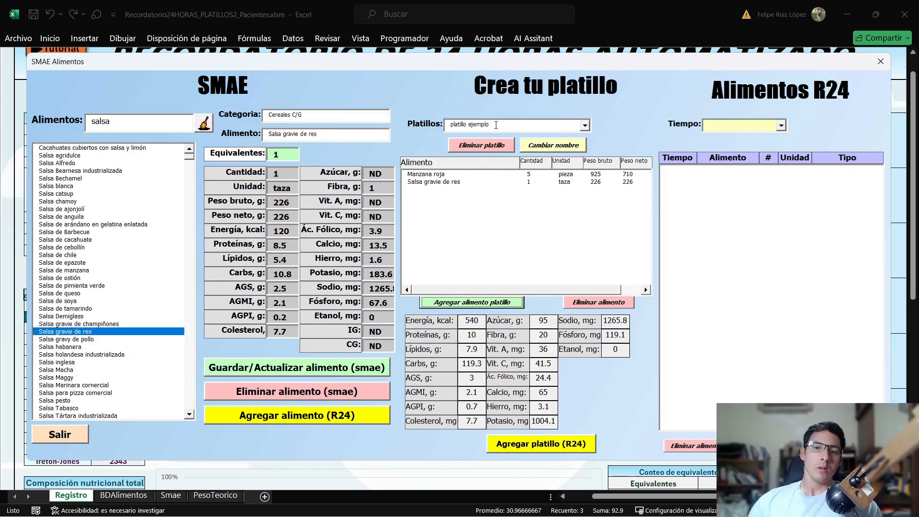
Step: Examine the compositions of several salsas in the SMAE list, including Salsa de pimienta verde and Salsa de cebollín
{"action": "left_click_drag", "start_coordinate": [496, 125], "coordinate": [441, 125]}
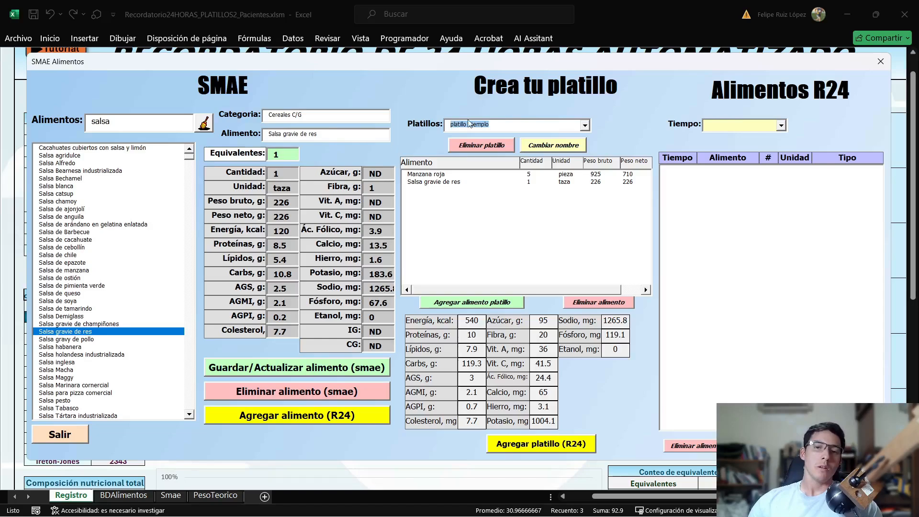
{"action": "left_click", "coordinate": [544, 283]}
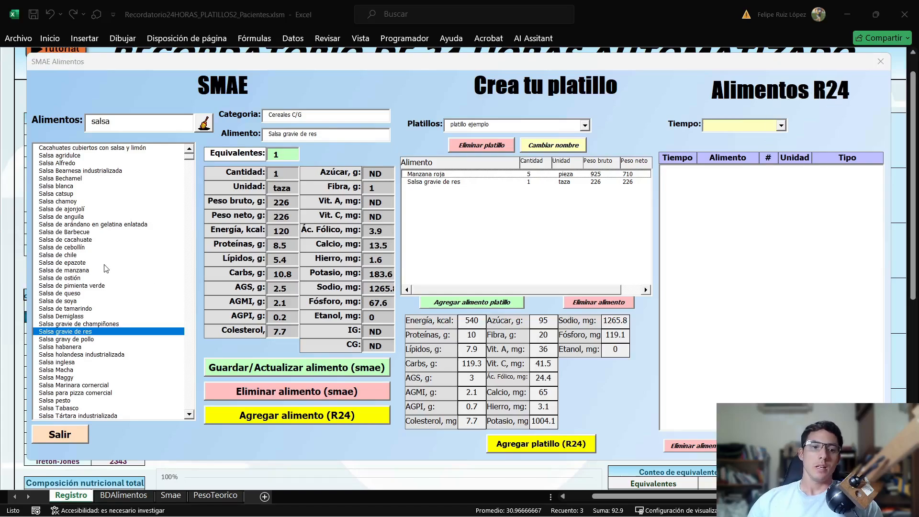
{"action": "left_click", "coordinate": [110, 355]}
{"action": "left_click", "coordinate": [108, 201]}
{"action": "left_click", "coordinate": [108, 164]}
{"action": "left_click", "coordinate": [115, 286]}
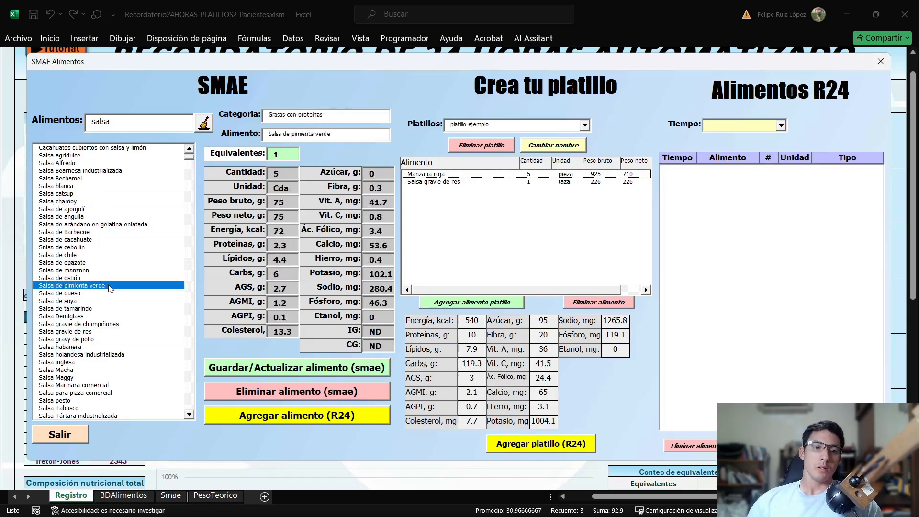
{"action": "left_click", "coordinate": [115, 247]}
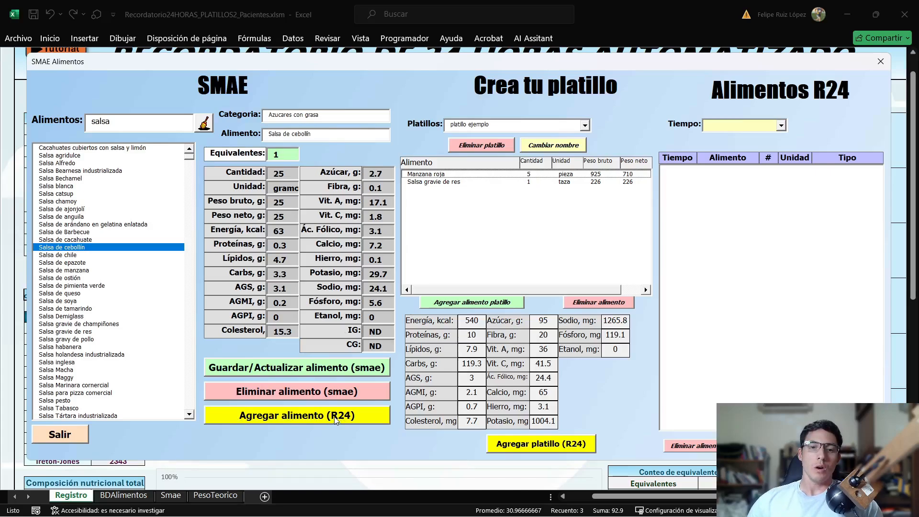
Step: Load the dish licuado de plátano, set the meal time to Desayuno and add the dish to the R24 food list
{"action": "left_click", "coordinate": [584, 125]}
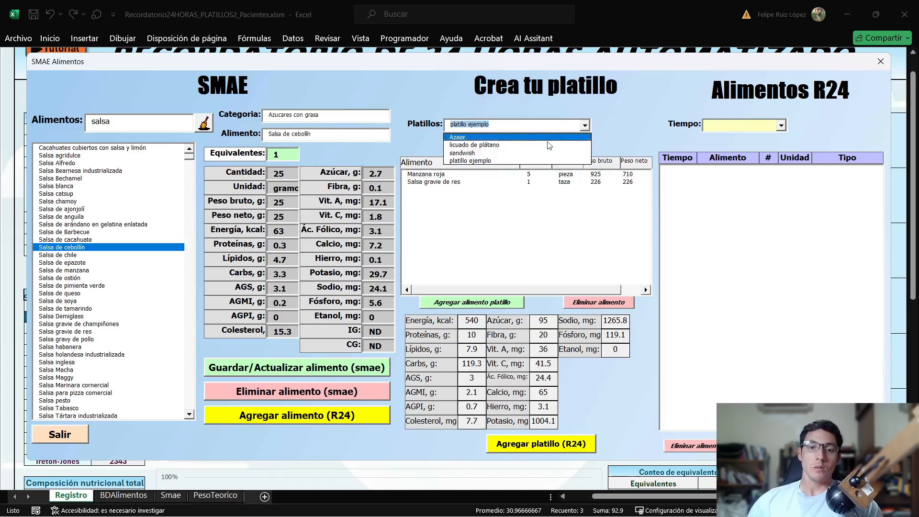
{"action": "left_click", "coordinate": [507, 144]}
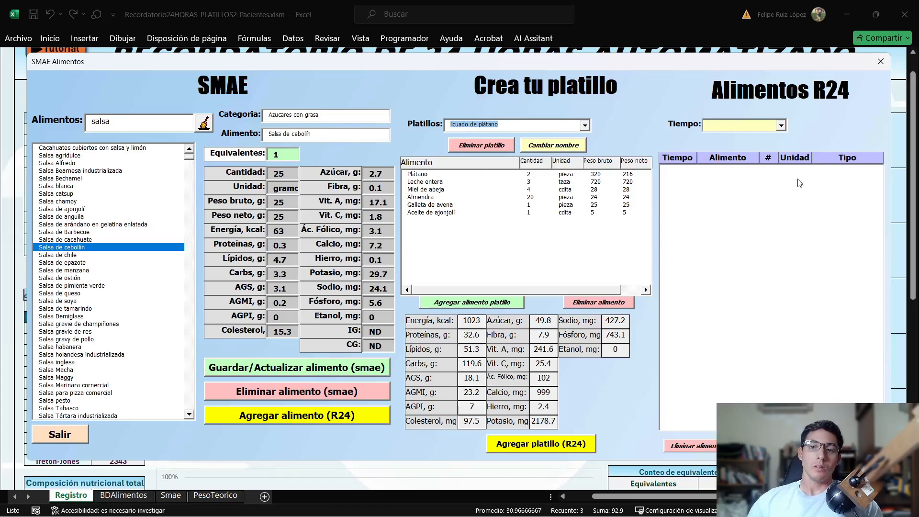
{"action": "left_click", "coordinate": [565, 447]}
{"action": "left_click", "coordinate": [545, 311]}
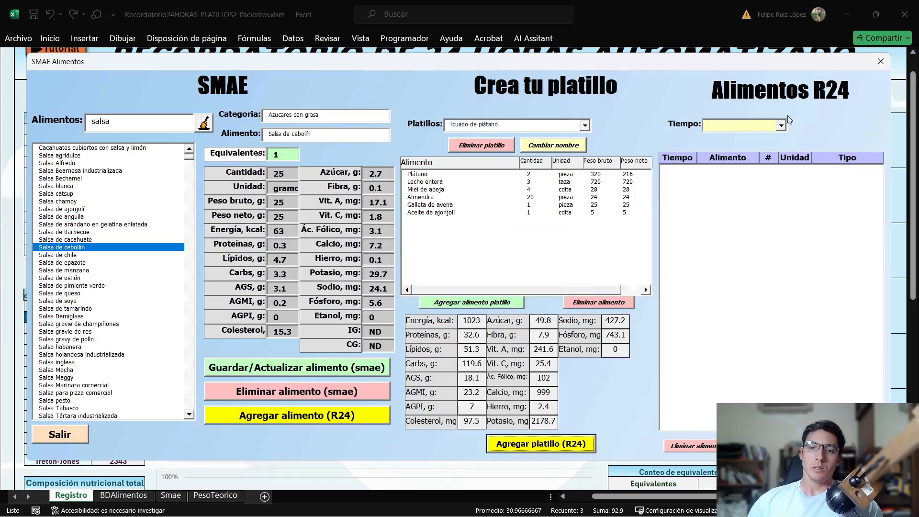
{"action": "left_click", "coordinate": [782, 126]}
{"action": "left_click", "coordinate": [723, 135]}
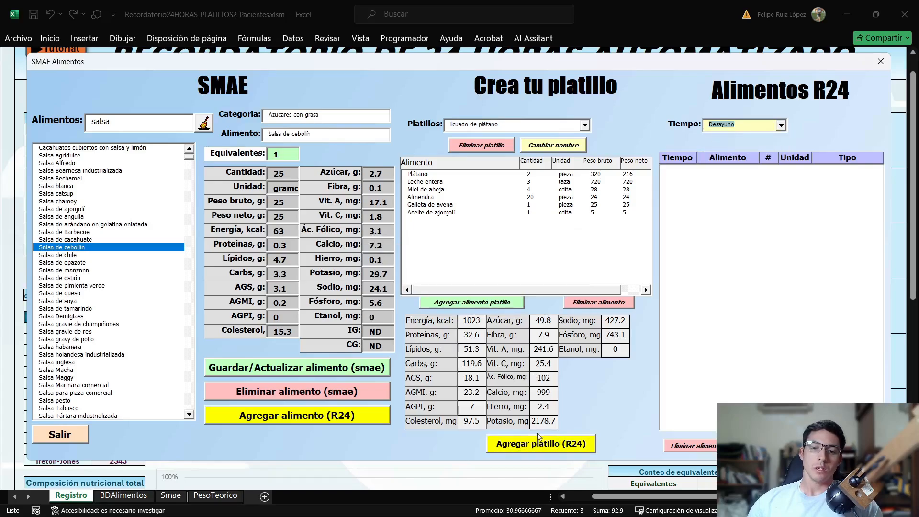
{"action": "left_click", "coordinate": [531, 448]}
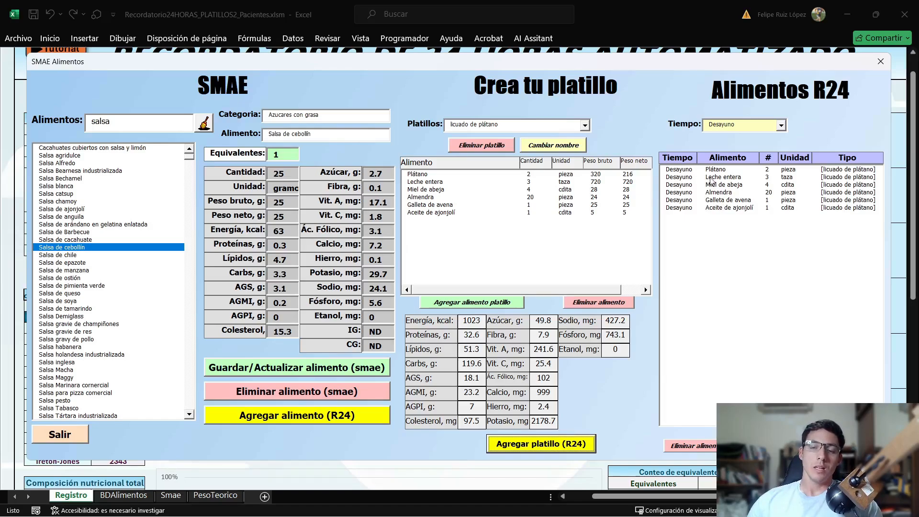
Step: Remove only Leche entera from the licuado de plátano entries in the R24 list, declining deletion of the complete dish
{"action": "left_click", "coordinate": [734, 179]}
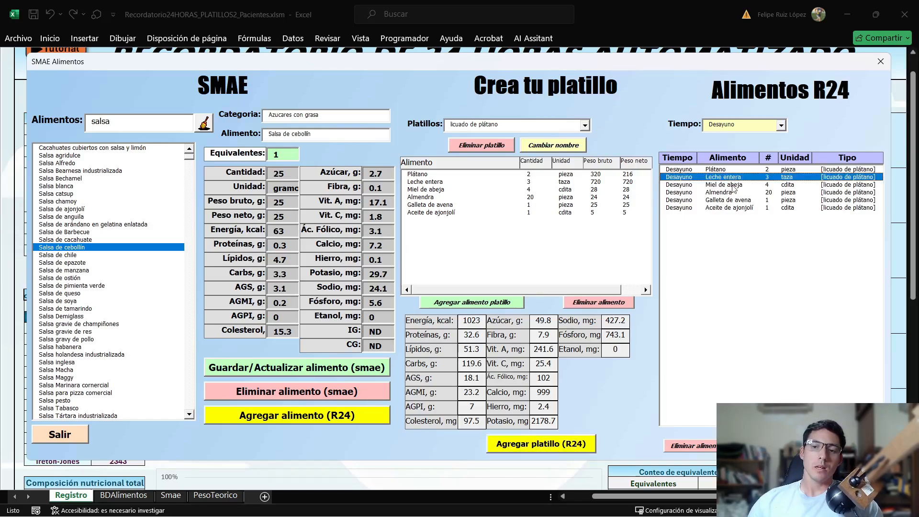
{"action": "left_click", "coordinate": [697, 450]}
{"action": "left_click", "coordinate": [489, 312]}
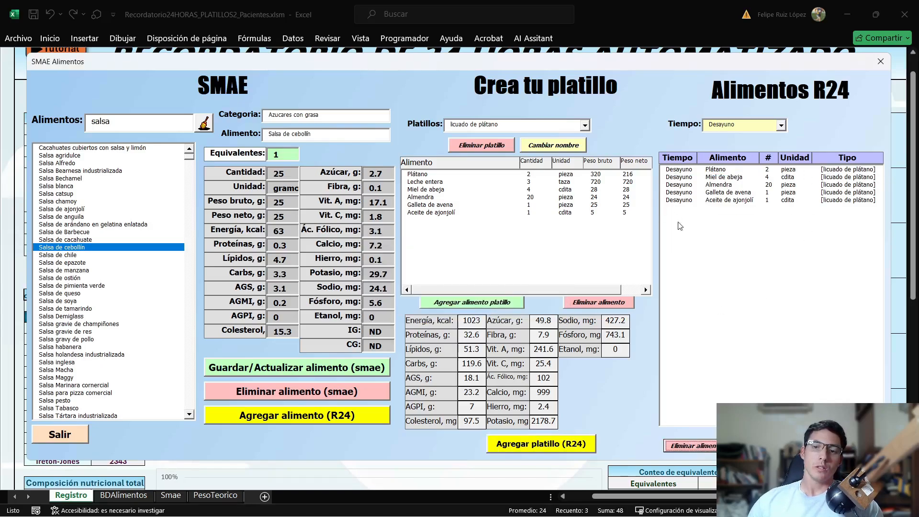
Step: Delete the complete licuado de plátano dish from the R24 list, confirming the deletion
{"action": "left_click", "coordinate": [722, 186]}
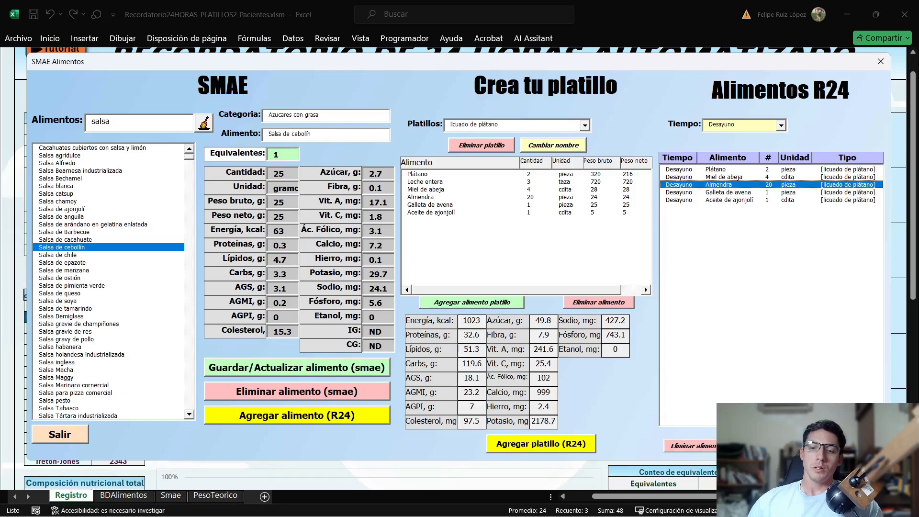
{"action": "key", "text": "Delete"}
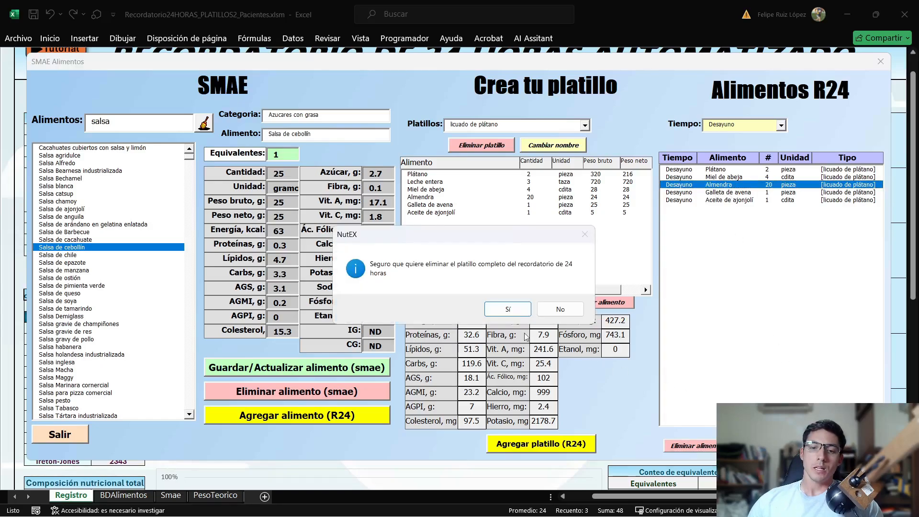
{"action": "left_click", "coordinate": [515, 315]}
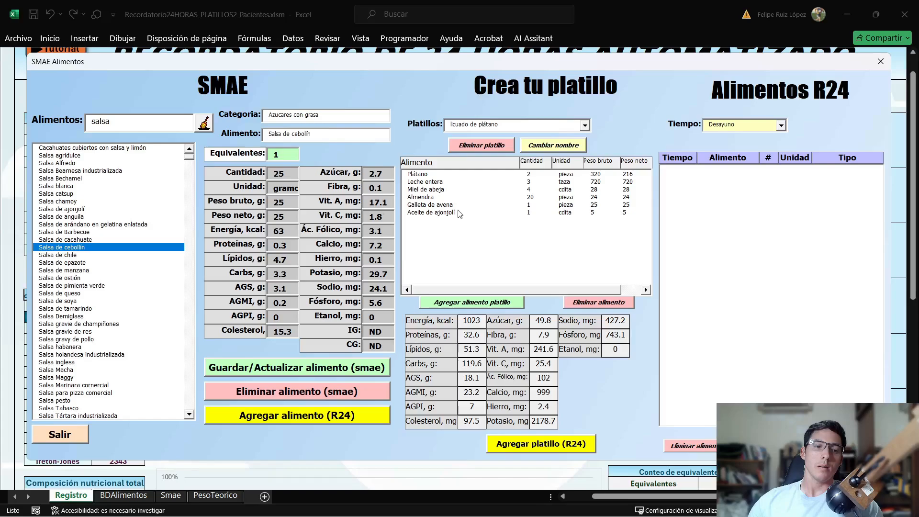
Step: Add 3.5 equivalents of Salsa de cacahuate to Desayuno in the R24 list as an individual food
{"action": "left_click_drag", "start_coordinate": [83, 209], "coordinate": [125, 285]}
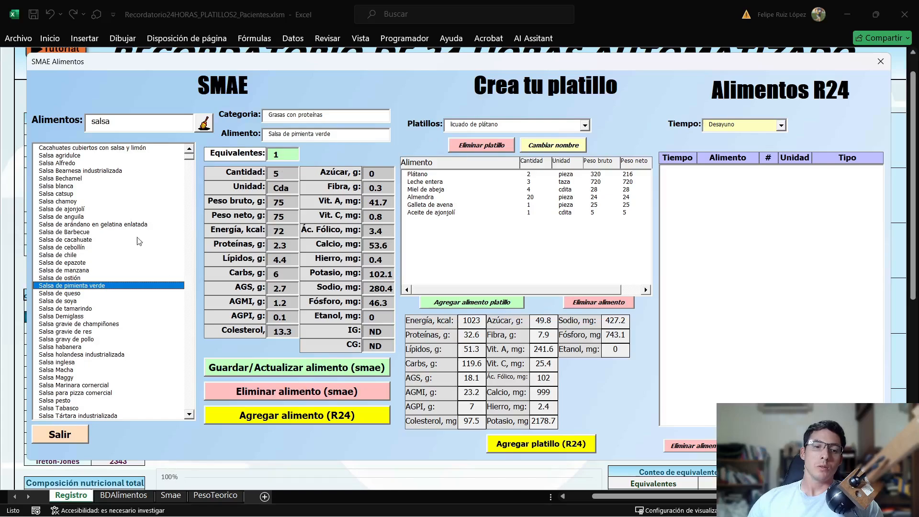
{"action": "mouse_move", "coordinate": [139, 241]}
{"action": "left_mouse_down"}
{"action": "mouse_move", "coordinate": [117, 188]}
{"action": "mouse_move", "coordinate": [132, 240]}
{"action": "left_mouse_up"}
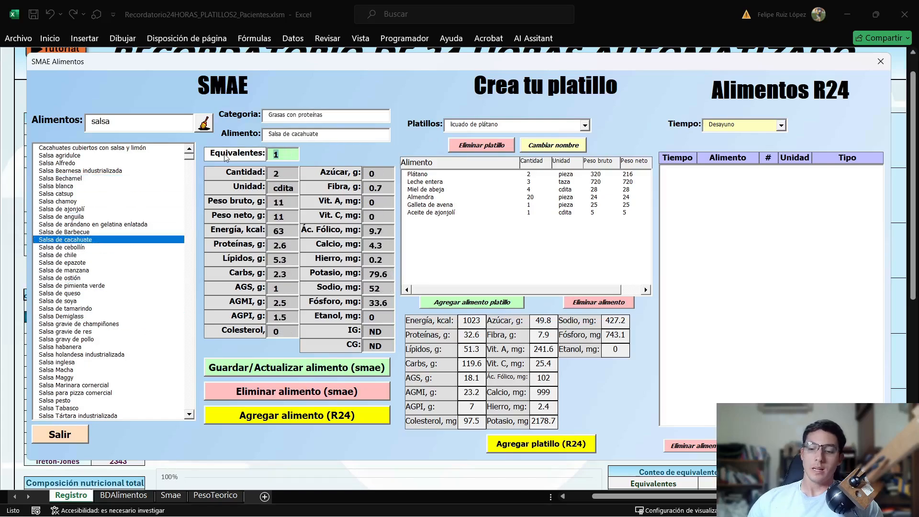
{"action": "type", "text": "3.5"}
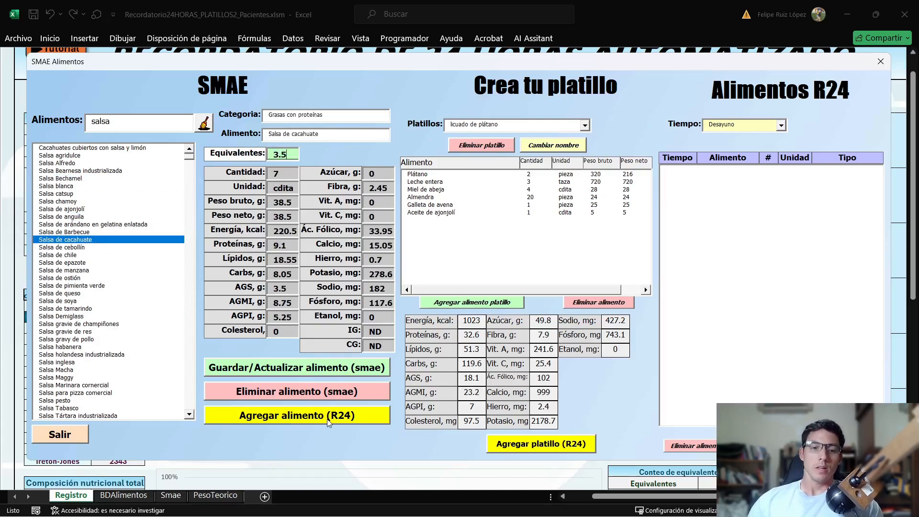
{"action": "left_click", "coordinate": [254, 418]}
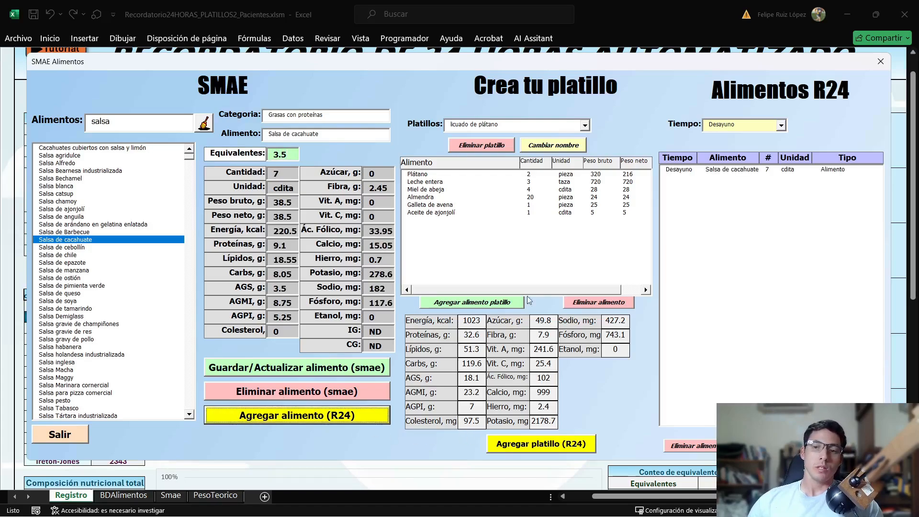
Step: Search SMAE for pescado file and add 1 equivalent of Pescado Fileteado to Desayuno in the R24 list
{"action": "double_click", "coordinate": [171, 124]}
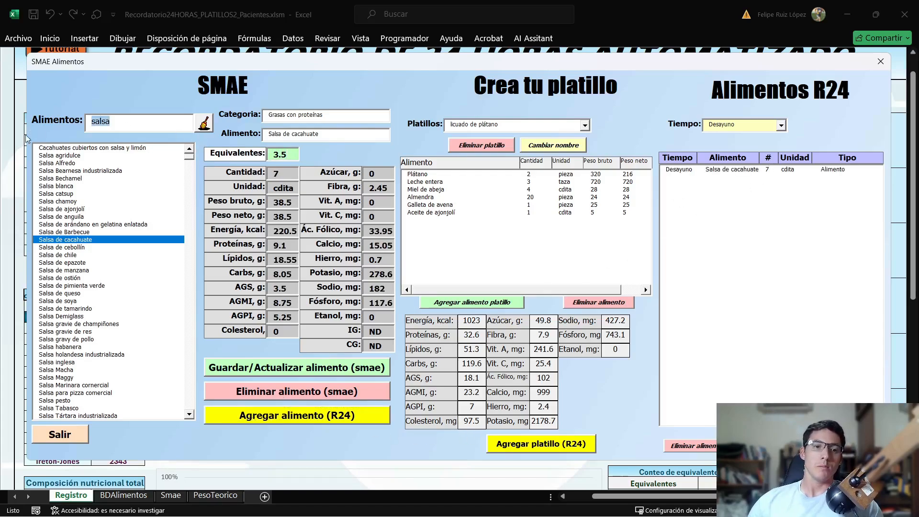
{"action": "type", "text": "pescado file"}
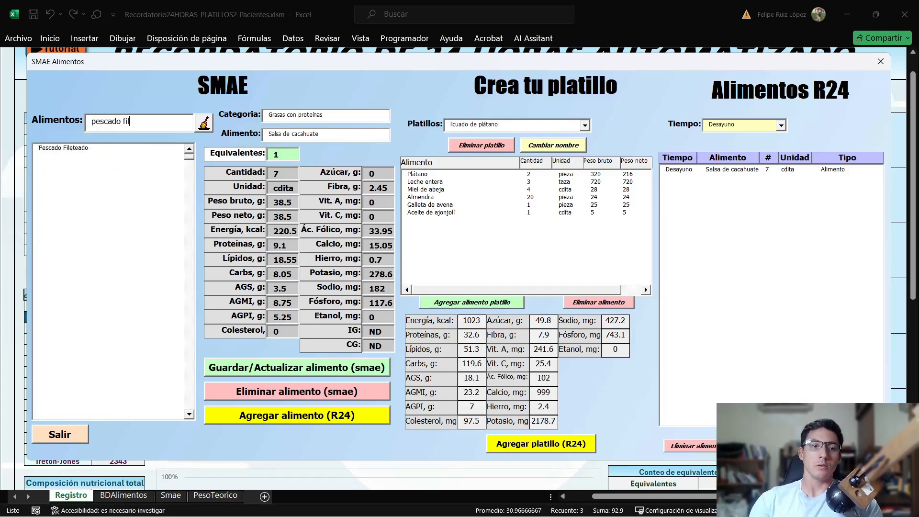
{"action": "left_click", "coordinate": [67, 148]}
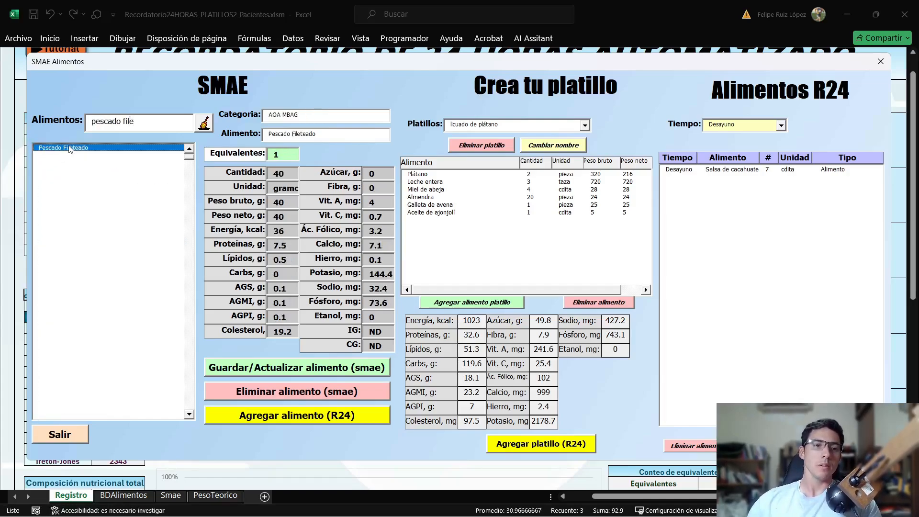
{"action": "left_click", "coordinate": [313, 421]}
Step: Clear the food search, find papaya and add 2 equivalents of Papaya Hawaiana to Desayuno in the R24 list
{"action": "left_click", "coordinate": [205, 124]}
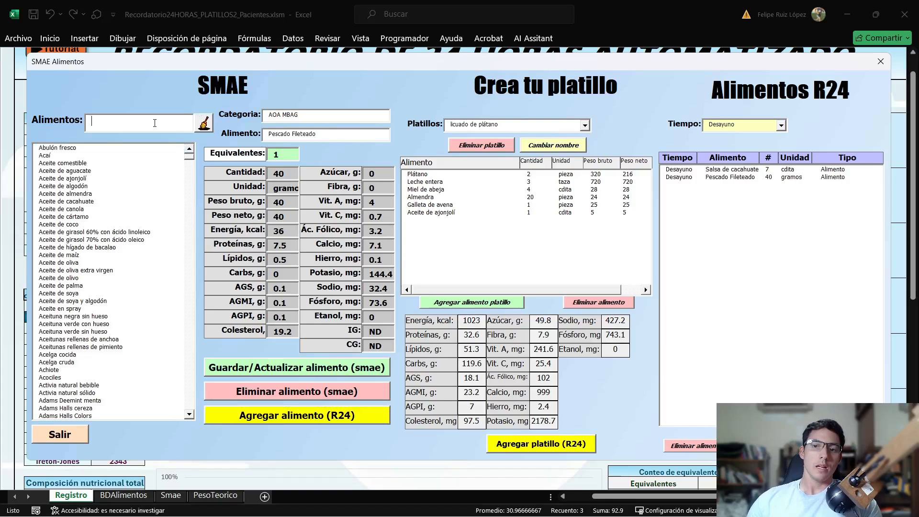
{"action": "left_click", "coordinate": [155, 123]}
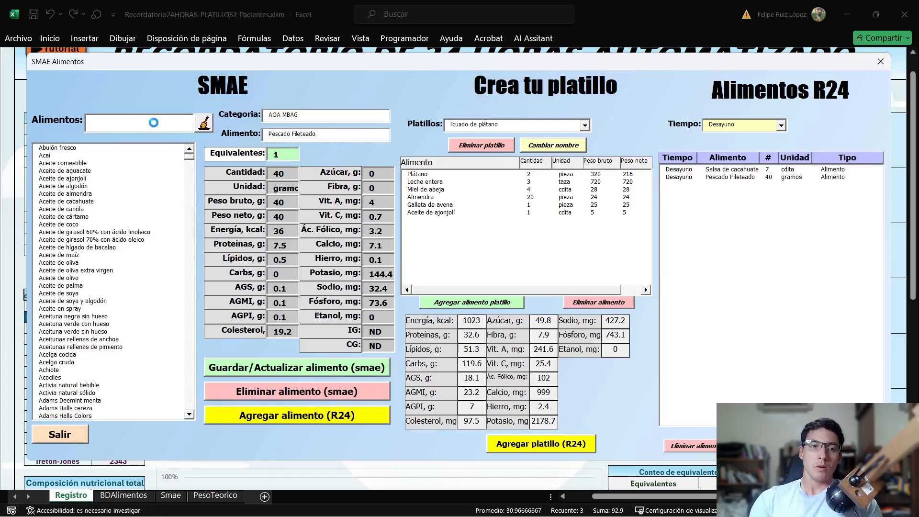
{"action": "type", "text": "papaya"}
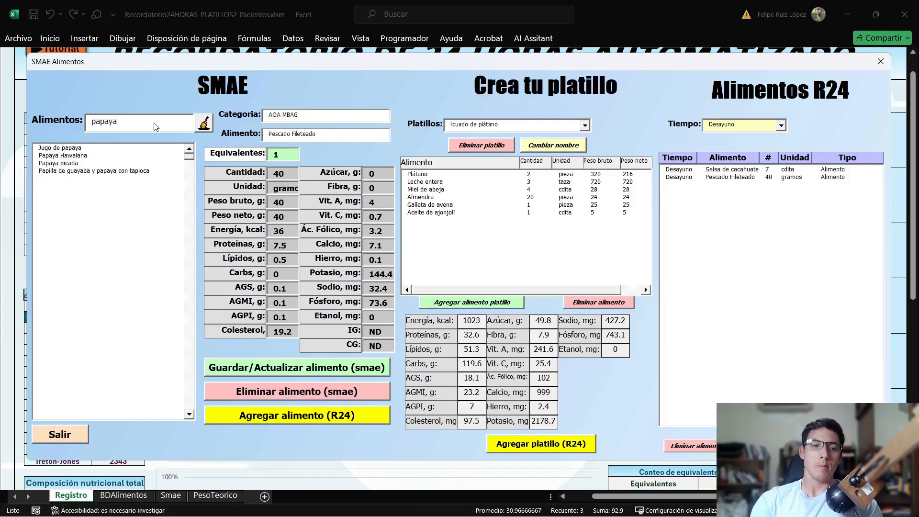
{"action": "left_click", "coordinate": [79, 155]}
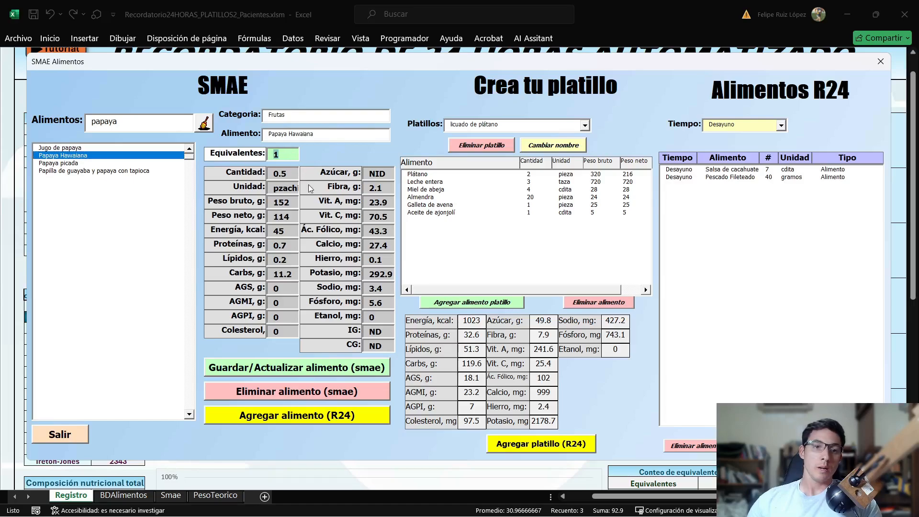
{"action": "type", "text": "2"}
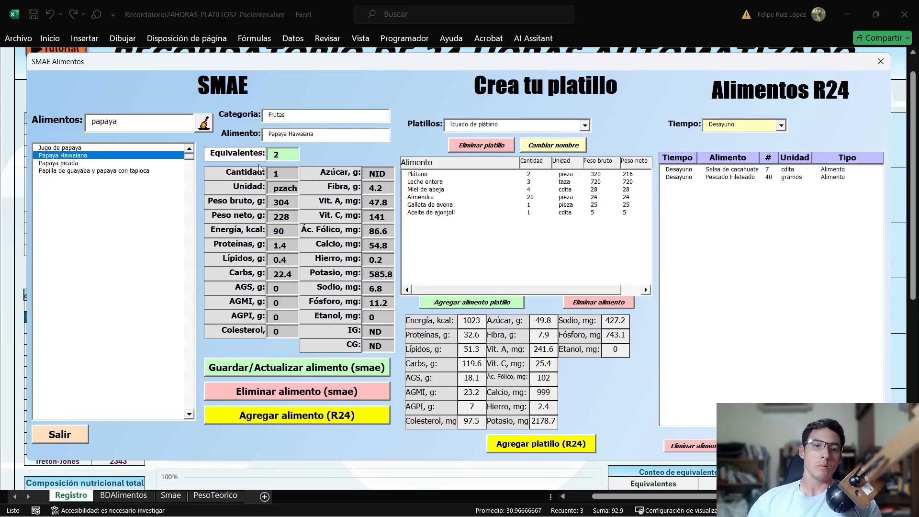
{"action": "left_click", "coordinate": [336, 418]}
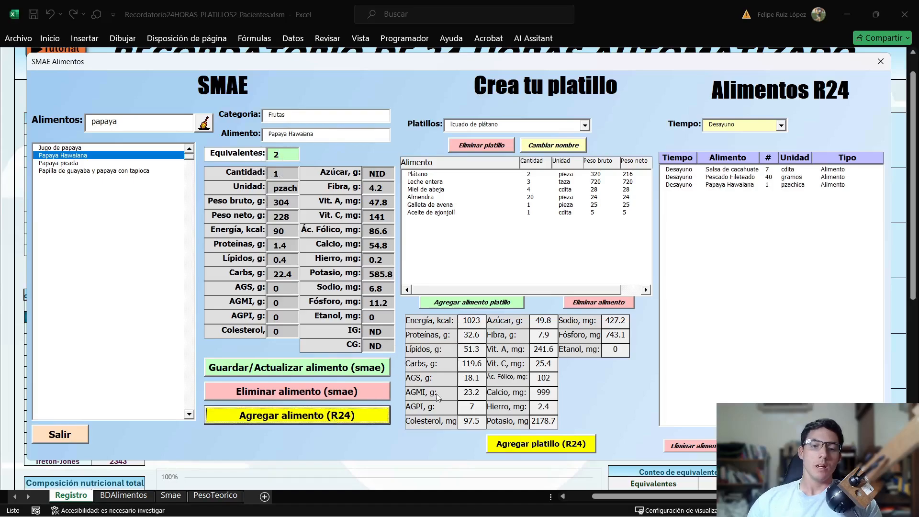
Step: Add the complete licuado de plátano dish to Desayuno alongside the individual foods in the R24 list
{"action": "left_click", "coordinate": [585, 126]}
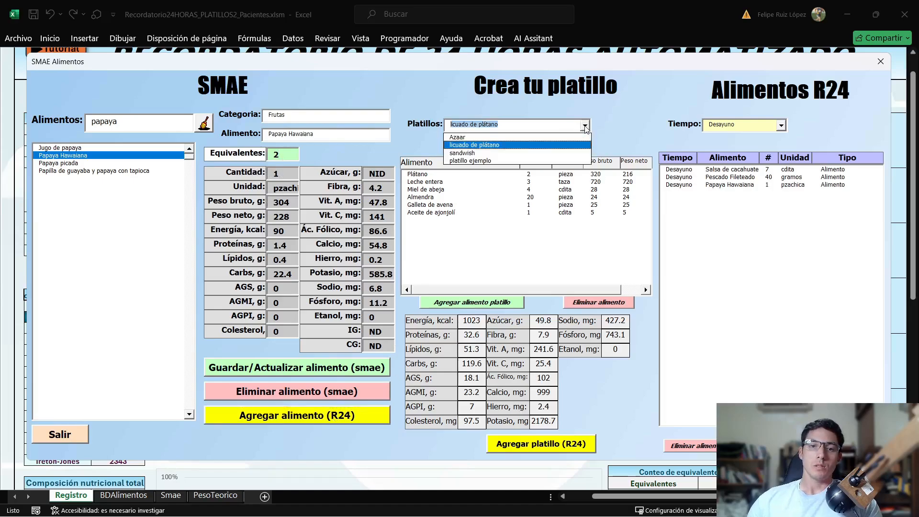
{"action": "left_click", "coordinate": [495, 146]}
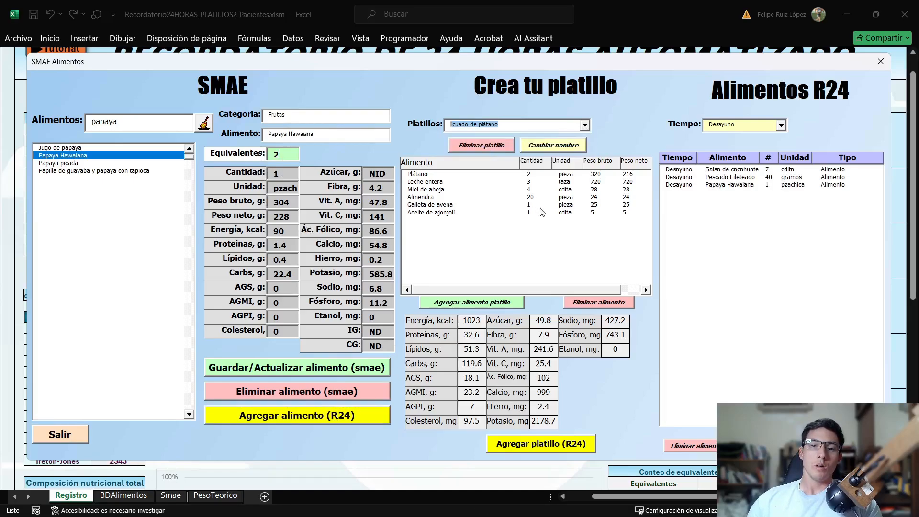
{"action": "left_click", "coordinate": [515, 447]}
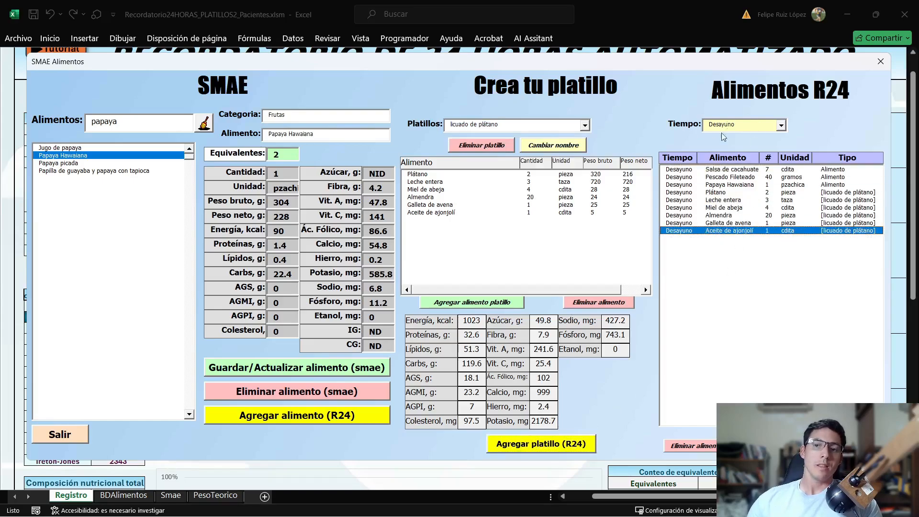
Step: Register 2 equivalents of Mazapán sin azúcar under Colación 1 in the R24 list, then exit the food form
{"action": "left_click", "coordinate": [781, 126]}
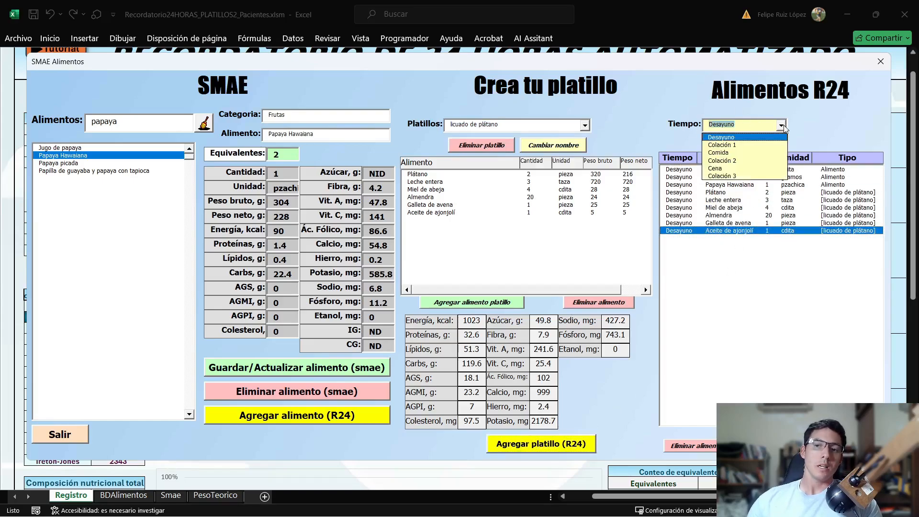
{"action": "left_click", "coordinate": [729, 144]}
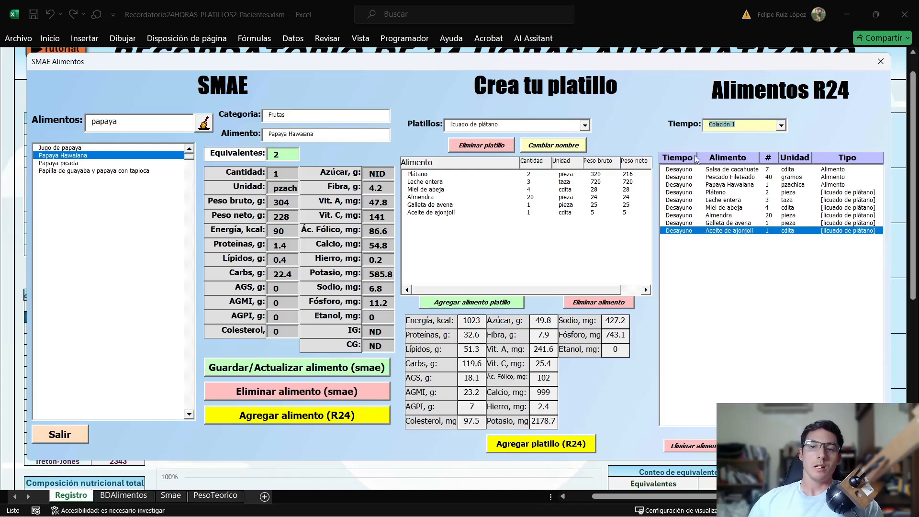
{"action": "left_click", "coordinate": [204, 123]}
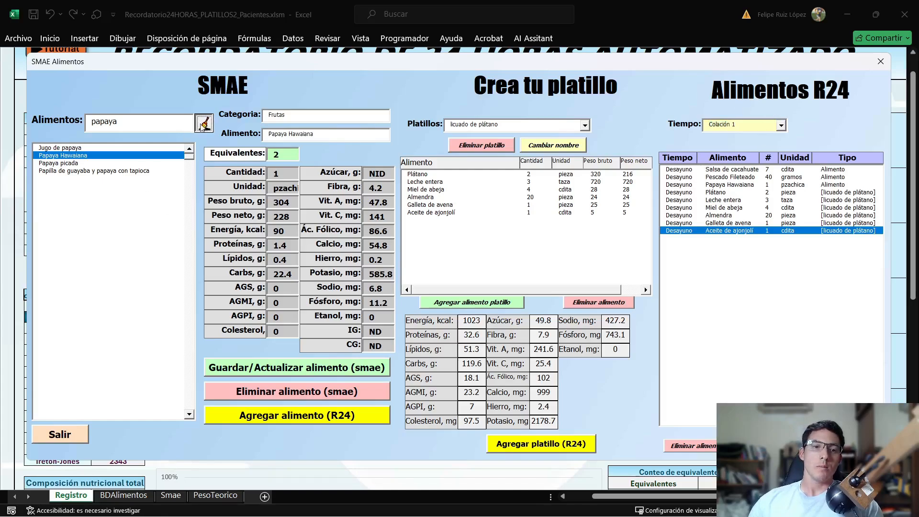
{"action": "left_click", "coordinate": [137, 127]}
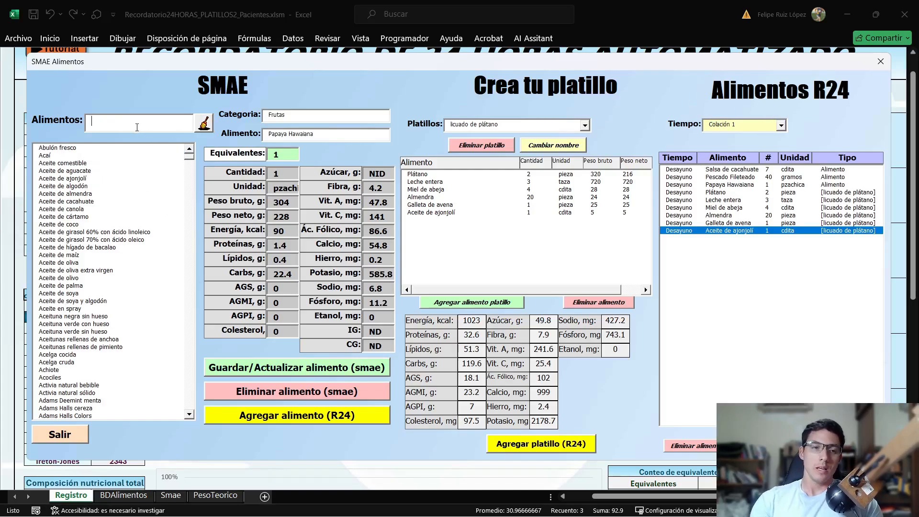
{"action": "type", "text": "mazama"}
{"action": "key", "text": "BackSpace"}
{"action": "key", "text": "BackSpace"}
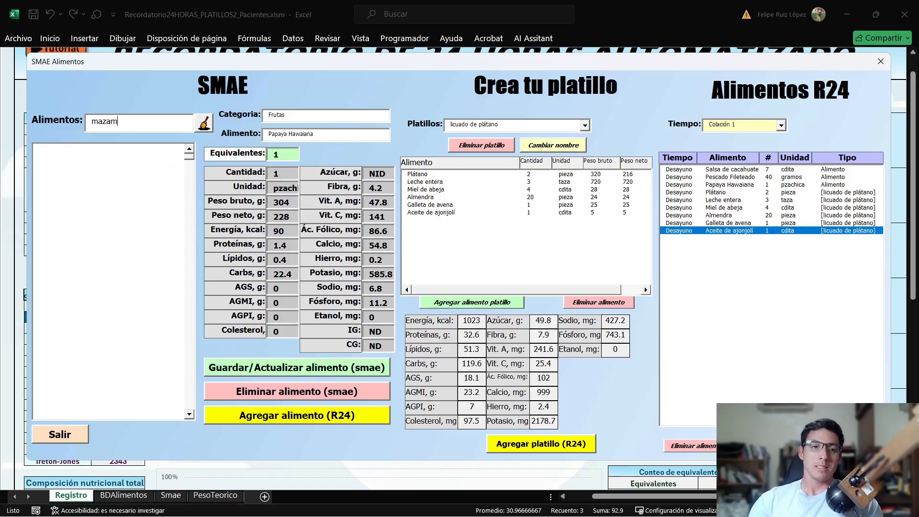
{"action": "left_click", "coordinate": [77, 156]}
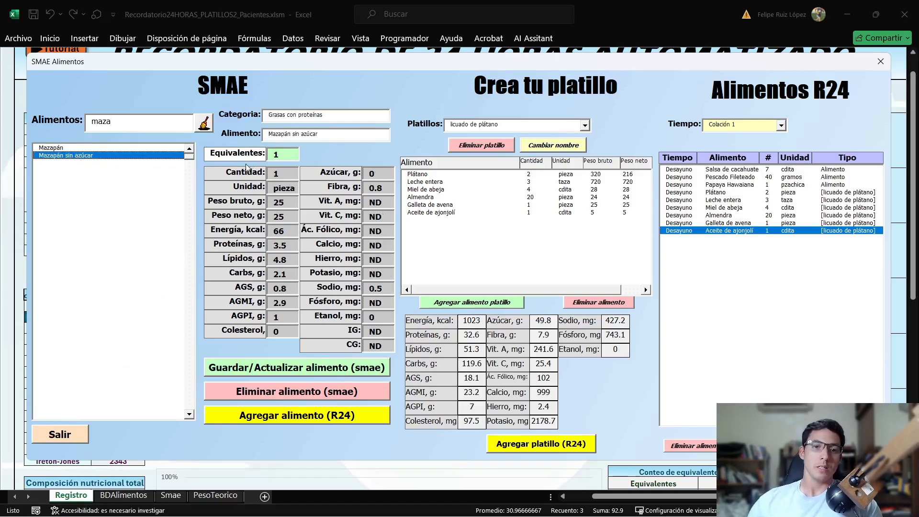
{"action": "key", "text": "BackSpace"}
{"action": "type", "text": "2"}
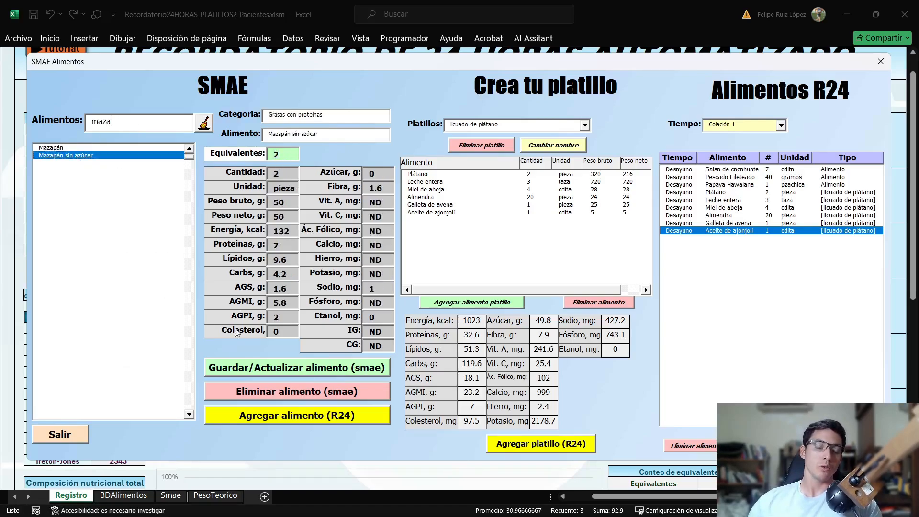
{"action": "left_click", "coordinate": [274, 411]}
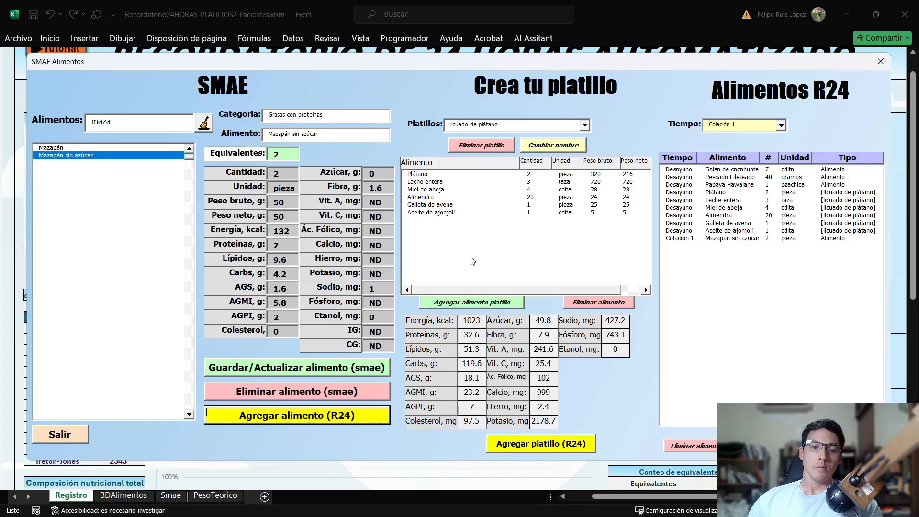
{"action": "left_click", "coordinate": [57, 435]}
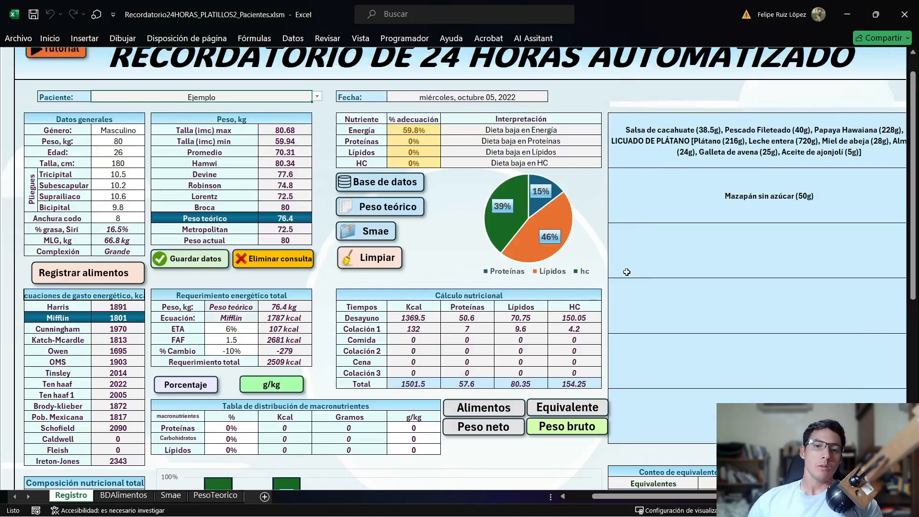
Step: Switch the meal list's display from gross weight to household food portions (Alimentos)
{"action": "scroll", "coordinate": [737, 163], "scroll_direction": "down", "scroll_amount": 1}
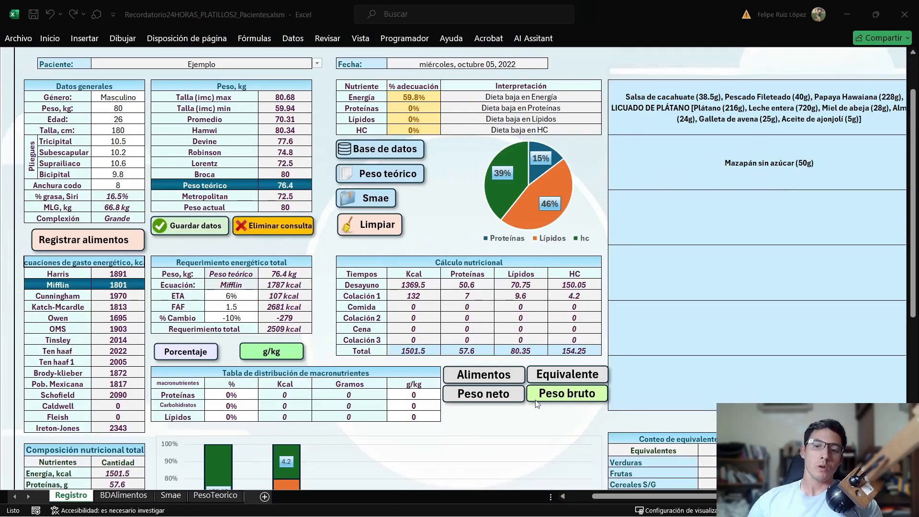
{"action": "left_click", "coordinate": [488, 376]}
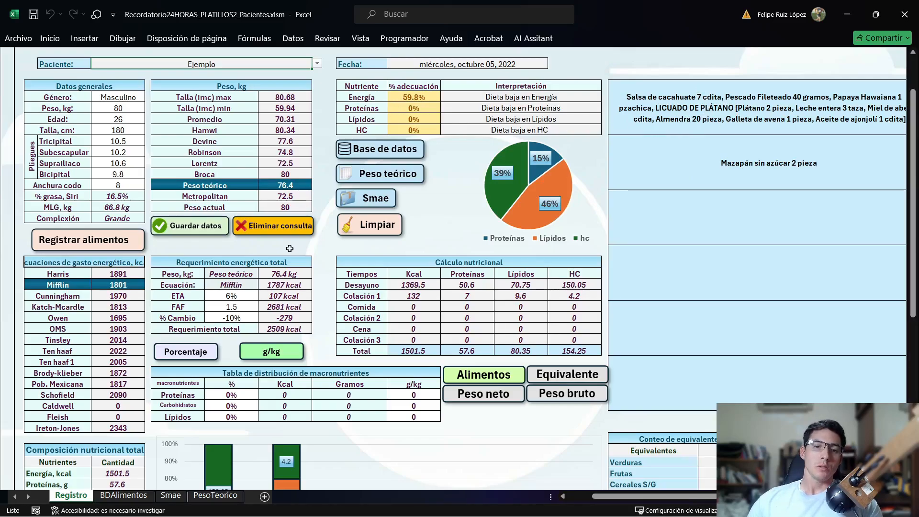
Step: Set the macronutrient distribution by percentage to 25% Proteínas, 50% Carbohidratos and 25% Lípidos
{"action": "left_click", "coordinate": [245, 395]}
{"action": "left_click", "coordinate": [200, 348]}
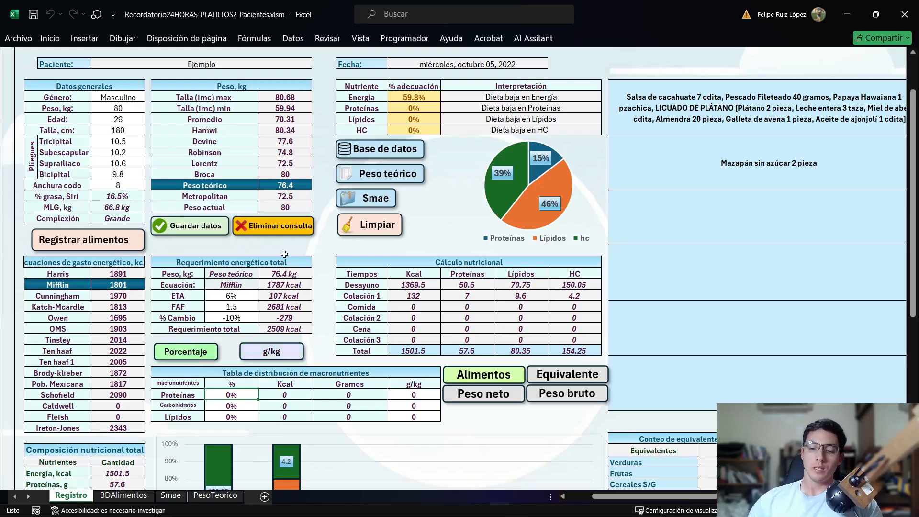
{"action": "type", "text": "25"}
{"action": "key", "text": "Return"}
{"action": "type", "text": "50"}
{"action": "key", "text": "Return"}
{"action": "type", "text": "2"}
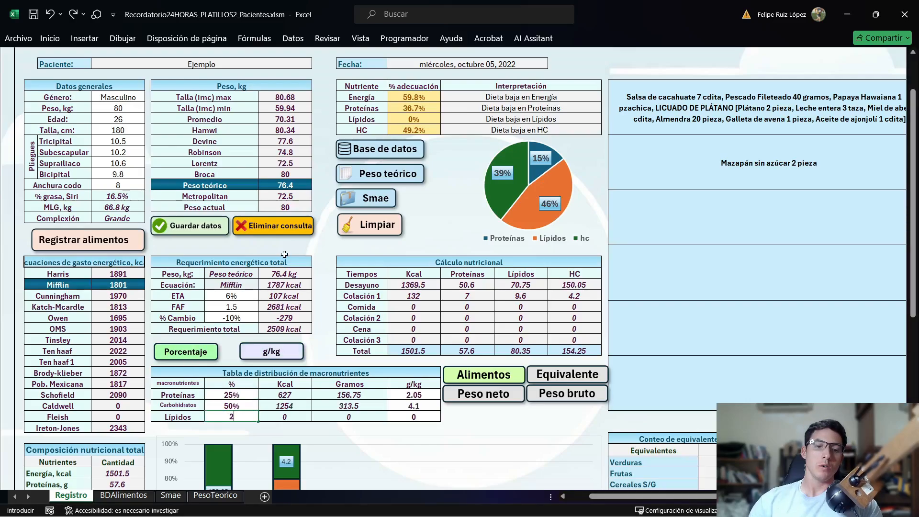
{"action": "type", "text": "5"}
{"action": "key", "text": "Return"}
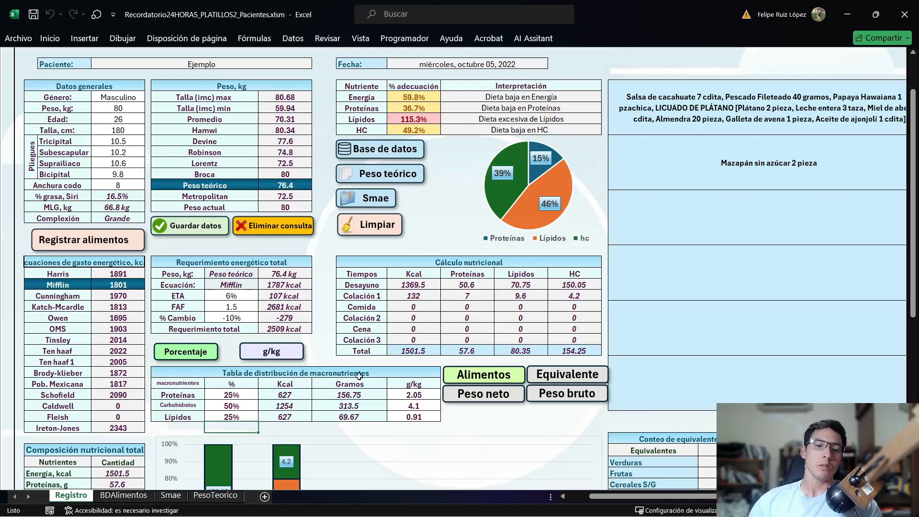
Step: Clear all patient and meal data from the Registro sheet
{"action": "scroll", "coordinate": [517, 417], "scroll_direction": "down", "scroll_amount": 3}
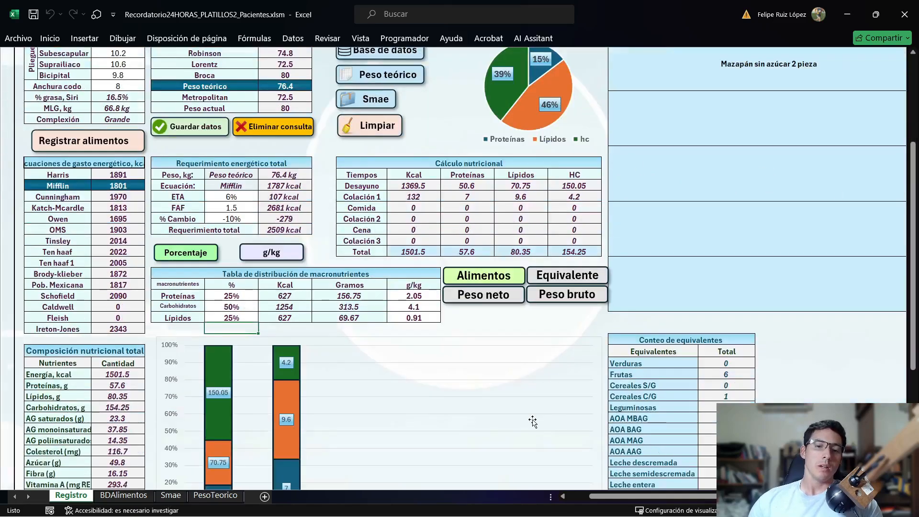
{"action": "scroll", "coordinate": [486, 371], "scroll_direction": "up", "scroll_amount": 5}
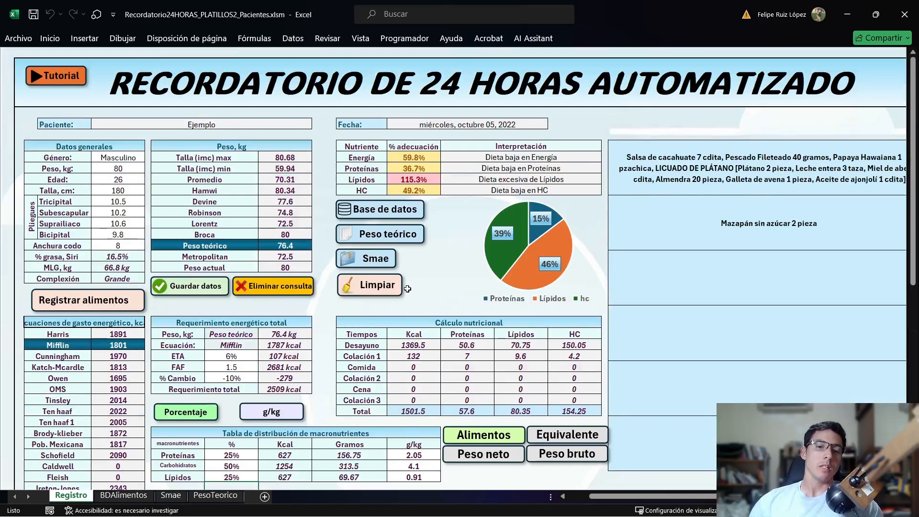
{"action": "left_click", "coordinate": [388, 290]}
{"action": "left_click", "coordinate": [475, 308]}
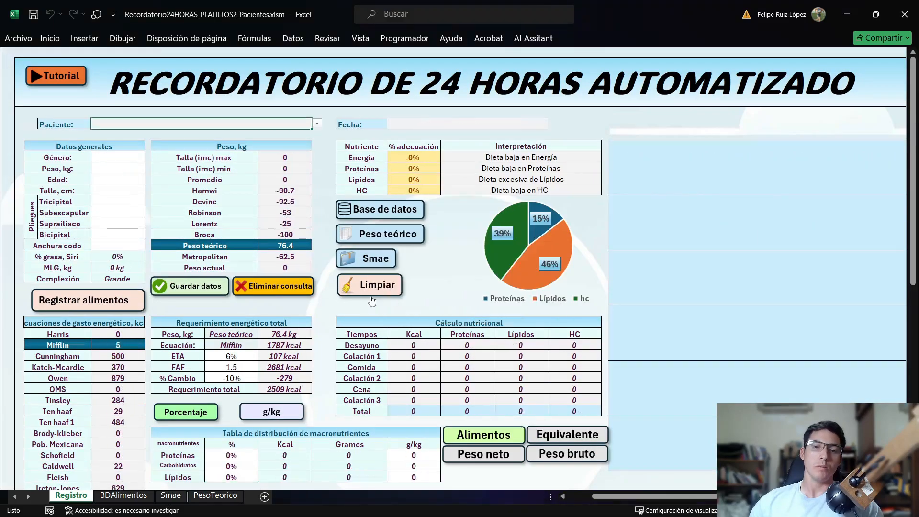
Step: Load the saved consultation of patient Ejemplo dated 05/10/2022 into the cleared sheet and review the restored data
{"action": "left_click", "coordinate": [317, 124]}
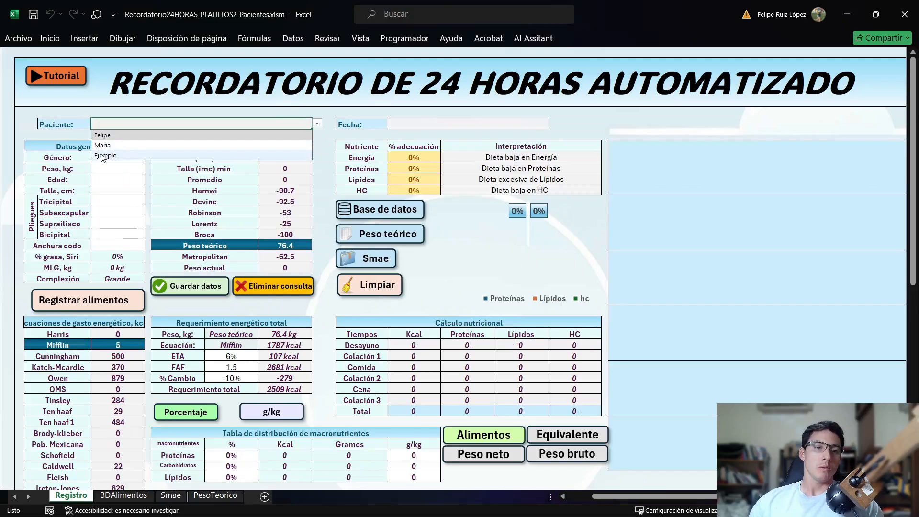
{"action": "left_click", "coordinate": [103, 155]}
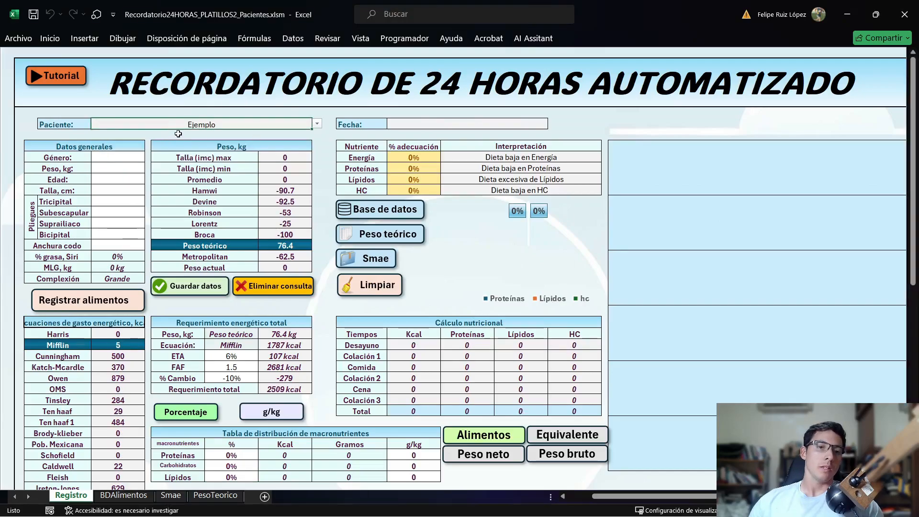
{"action": "left_click", "coordinate": [541, 125]}
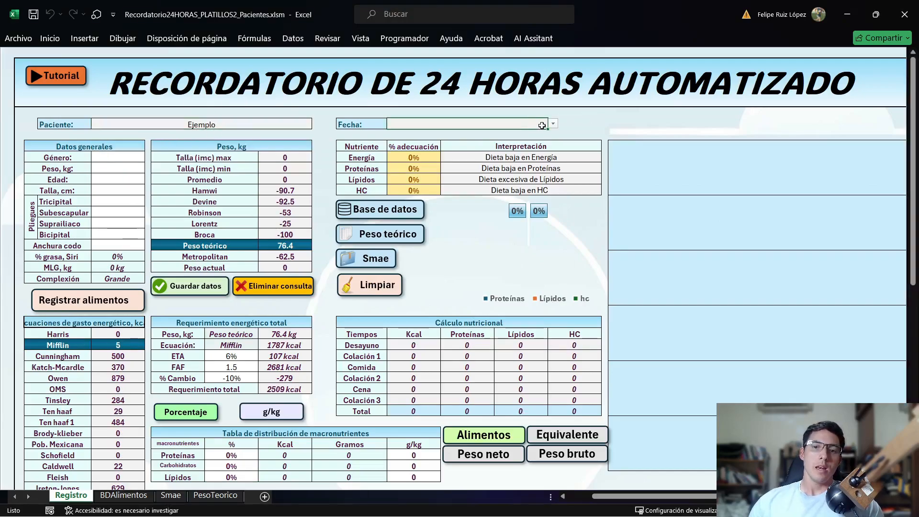
{"action": "left_click", "coordinate": [553, 124]}
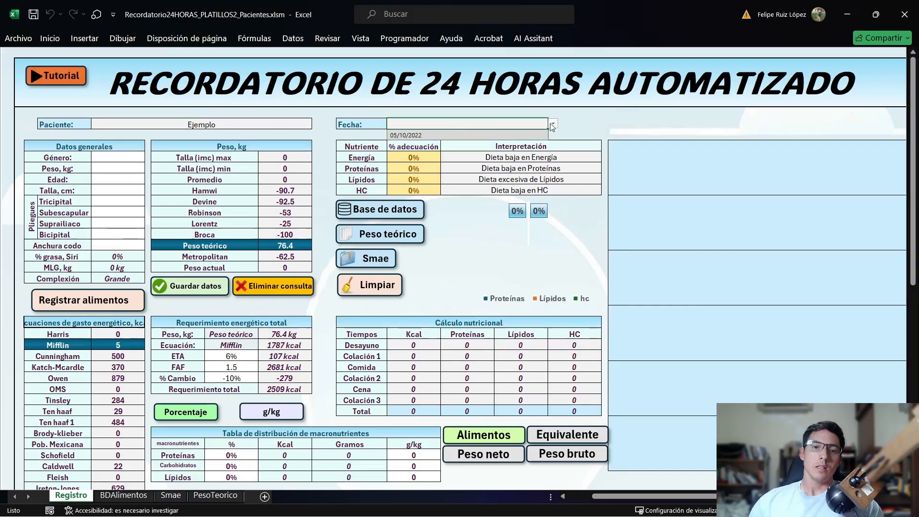
{"action": "left_click", "coordinate": [405, 136]}
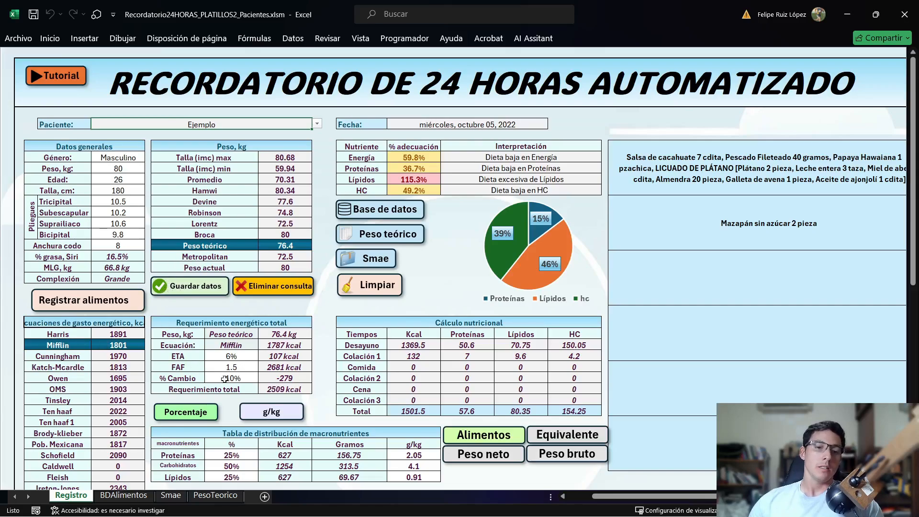
{"action": "scroll", "coordinate": [225, 378], "scroll_direction": "down", "scroll_amount": 2}
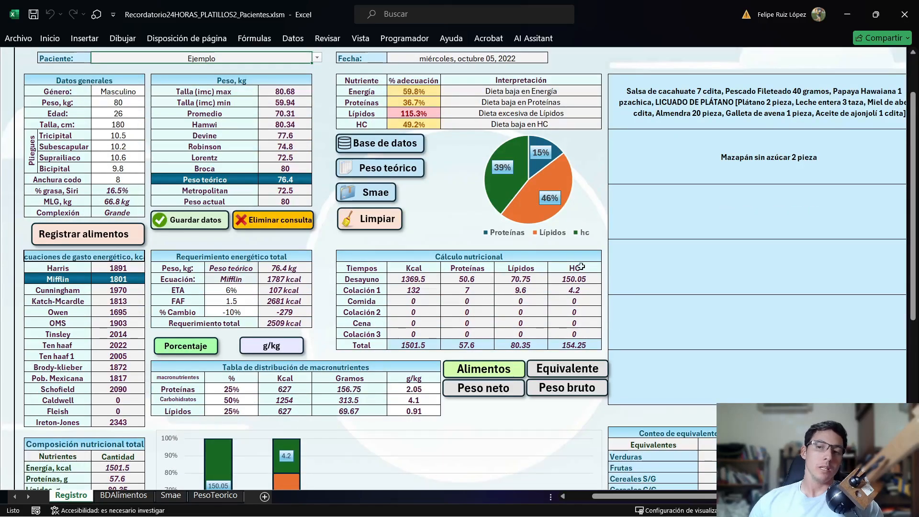
{"action": "scroll", "coordinate": [319, 125], "scroll_direction": "up", "scroll_amount": 2}
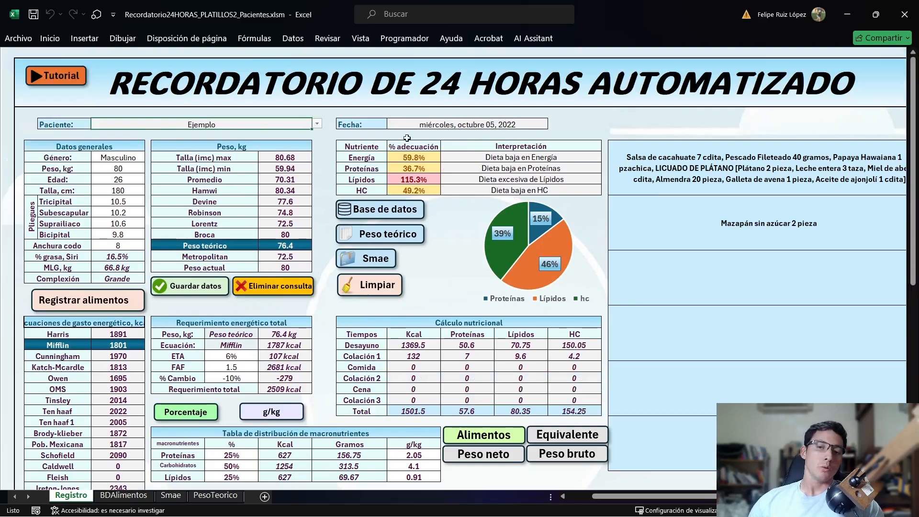
Step: Load the second listed patient's consultation dated 05/10/2024 and review the nutritional calculation, charts and equivalents count
{"action": "left_click", "coordinate": [319, 124]}
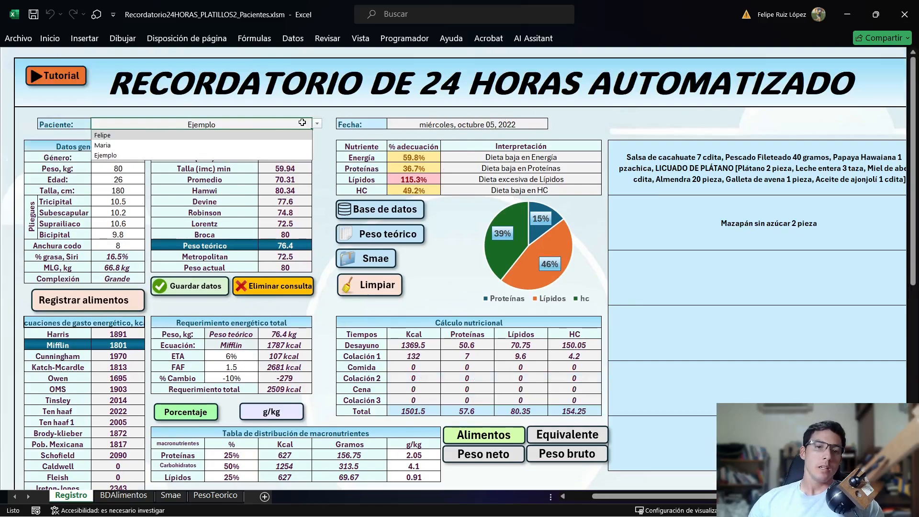
{"action": "left_click", "coordinate": [141, 147]}
{"action": "left_click", "coordinate": [524, 123]}
{"action": "left_click", "coordinate": [552, 124]}
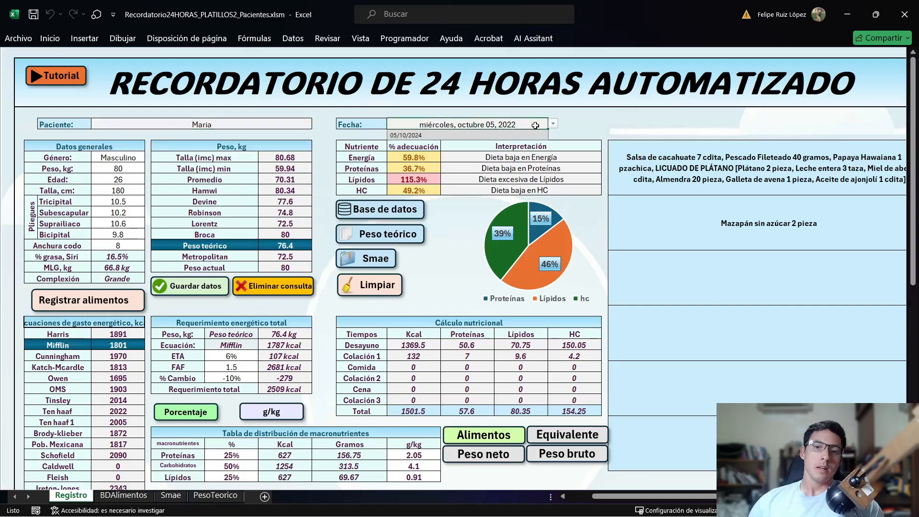
{"action": "left_click", "coordinate": [474, 136]}
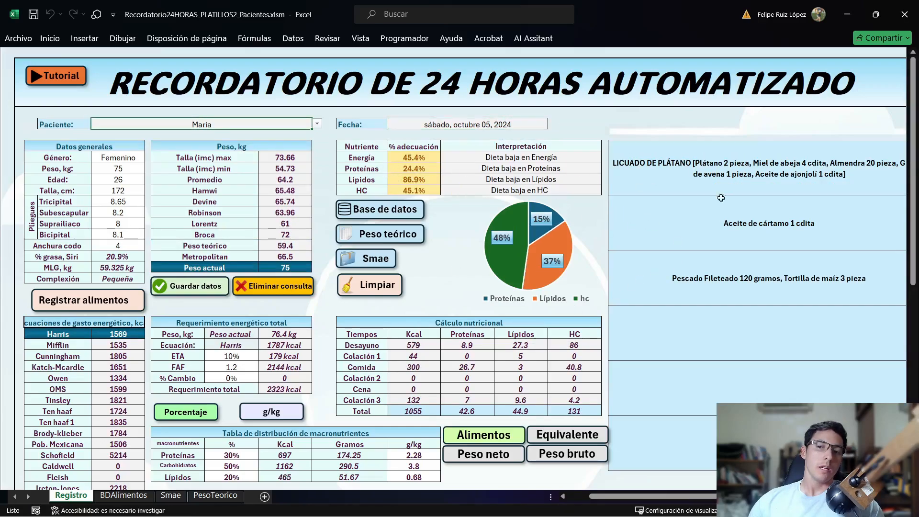
{"action": "scroll", "coordinate": [494, 302], "scroll_direction": "down", "scroll_amount": 2}
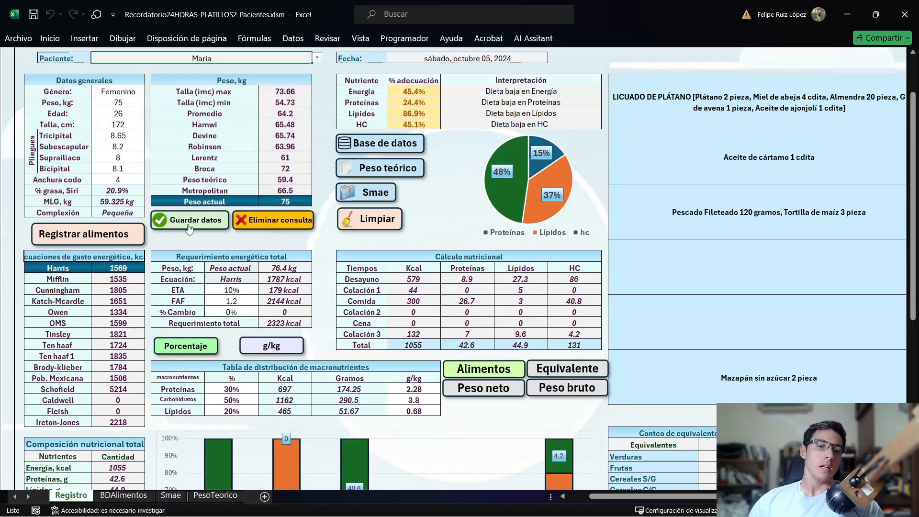
{"action": "scroll", "coordinate": [468, 247], "scroll_direction": "down", "scroll_amount": 2}
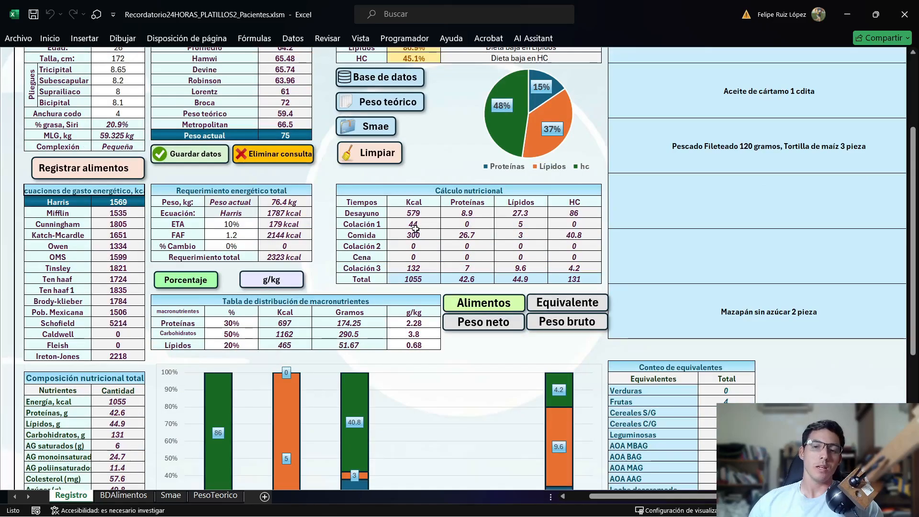
{"action": "scroll", "coordinate": [389, 246], "scroll_direction": "down", "scroll_amount": 3}
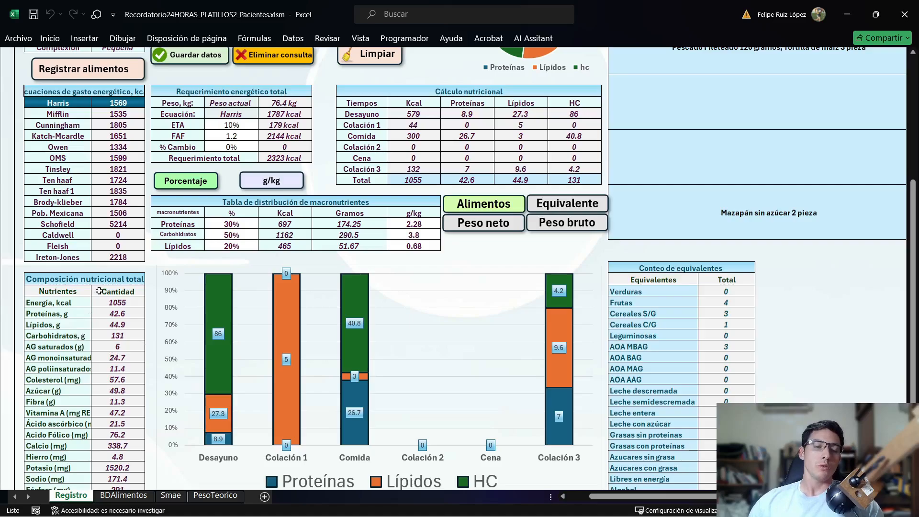
{"action": "scroll", "coordinate": [674, 309], "scroll_direction": "down", "scroll_amount": 4}
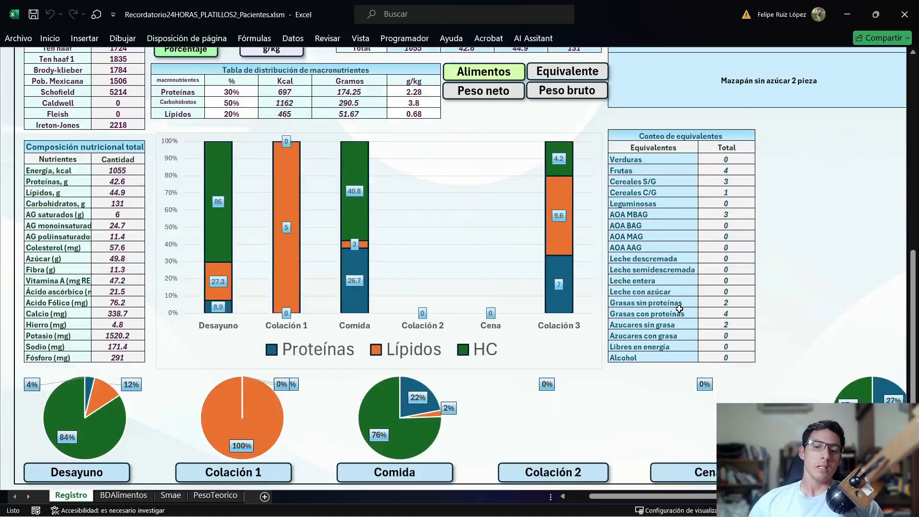
{"action": "scroll", "coordinate": [679, 309], "scroll_direction": "up", "scroll_amount": 10}
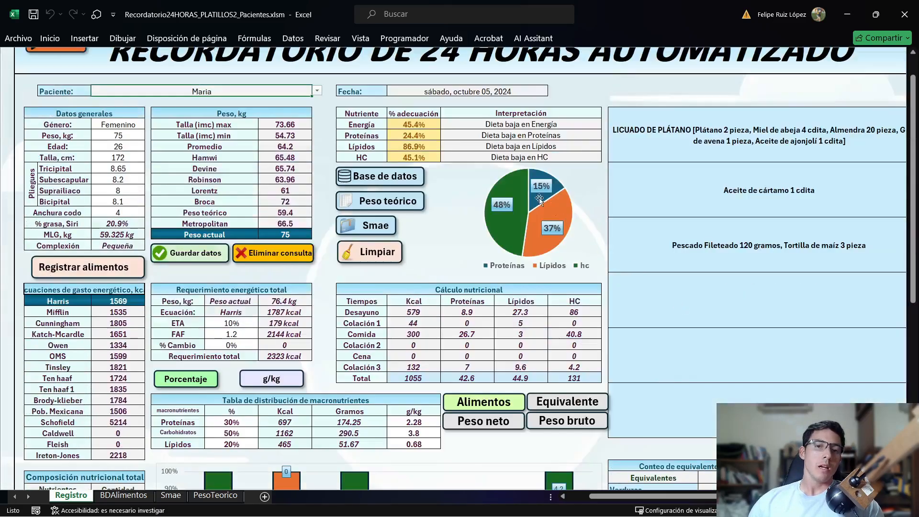
Step: Switch back to patient Ejemplo and reload the 05/10/2022 consultation
{"action": "left_click", "coordinate": [317, 90]}
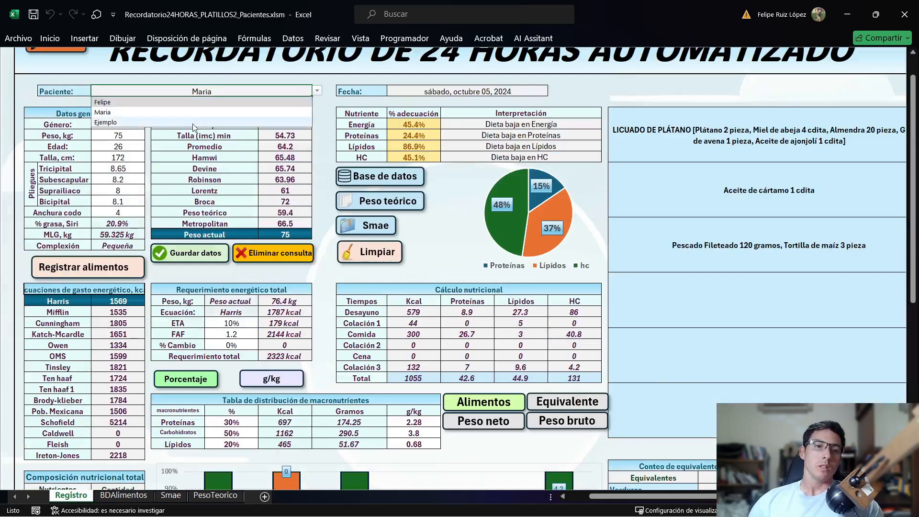
{"action": "left_click", "coordinate": [263, 122]}
{"action": "left_click", "coordinate": [524, 92]}
{"action": "left_click", "coordinate": [552, 91]}
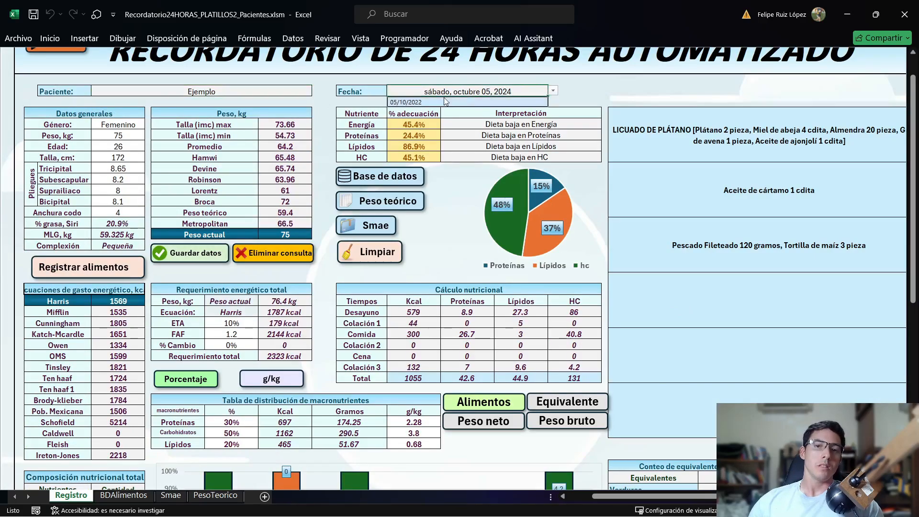
{"action": "left_click", "coordinate": [442, 103]}
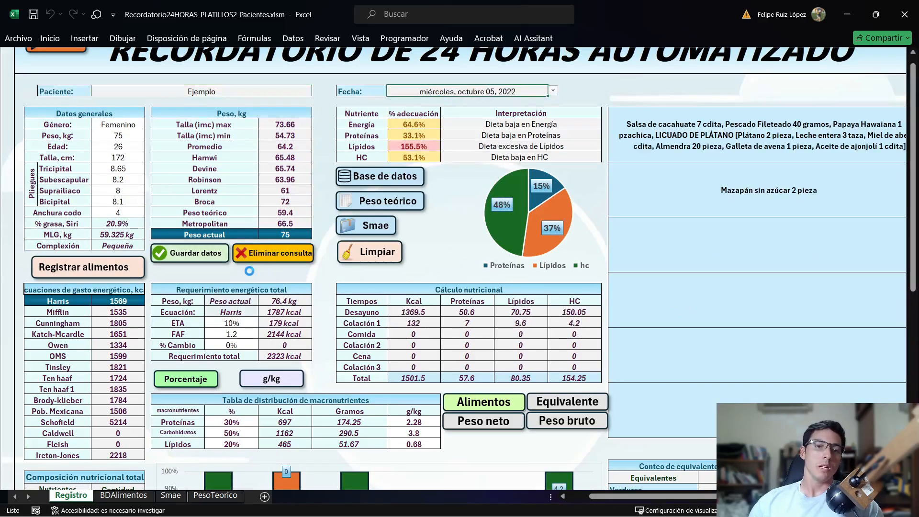